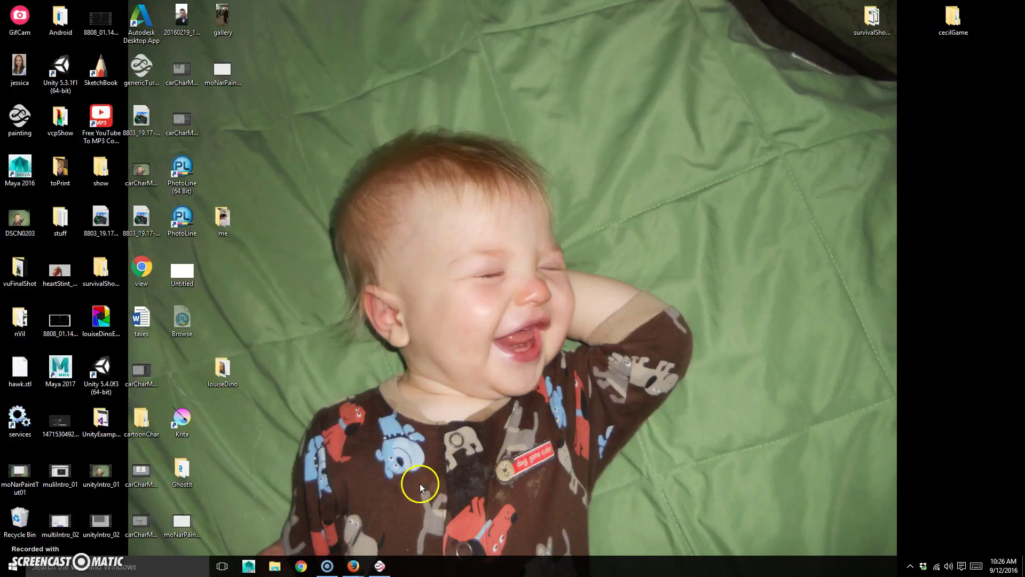
# Step: Launch Unity from the Start menu's Most used list
pyautogui.click(13, 569)
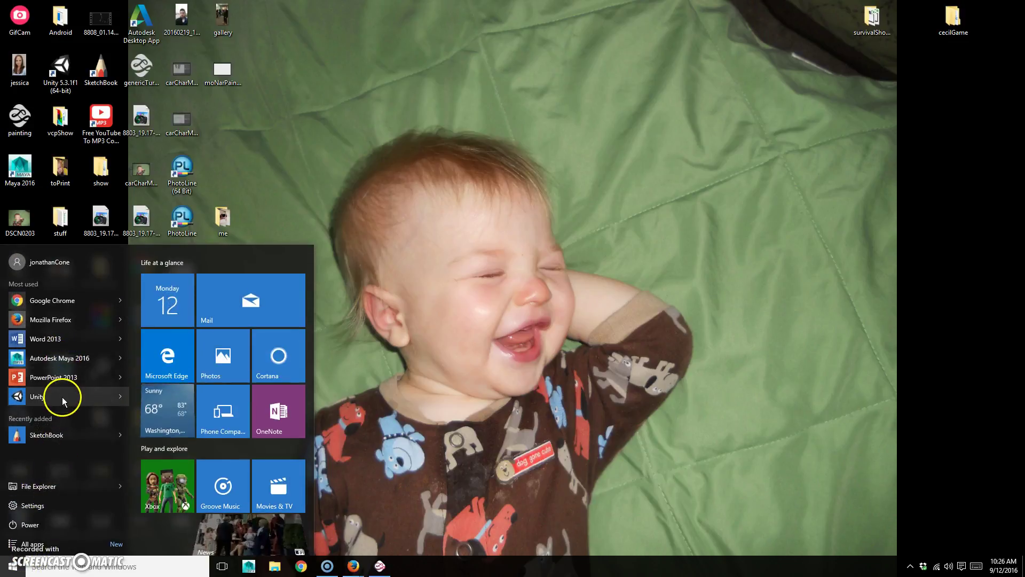
pyautogui.click(81, 398)
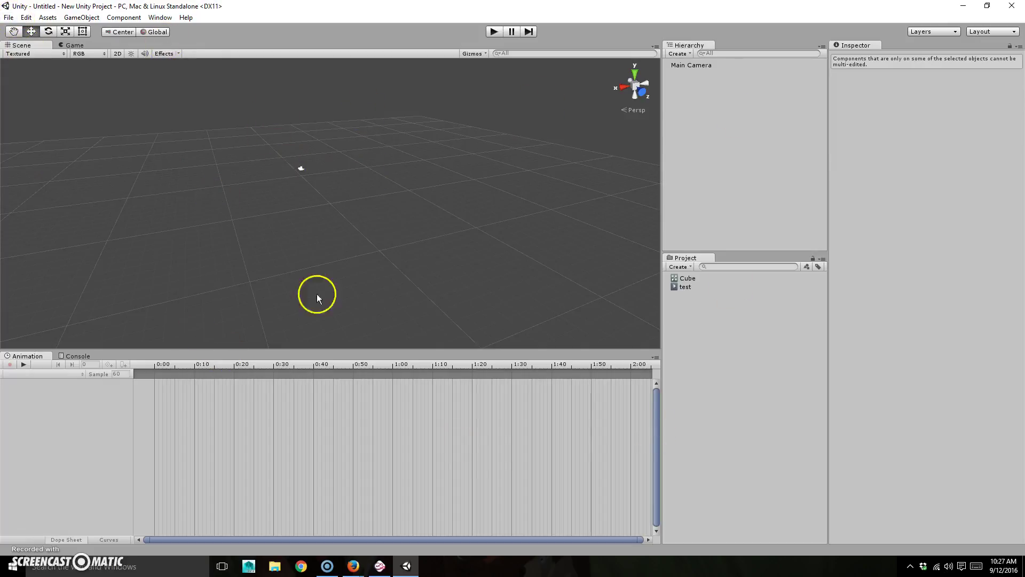
# Step: Start a new Unity project with 2D setup defaults and review its package list
pyautogui.click(9, 18)
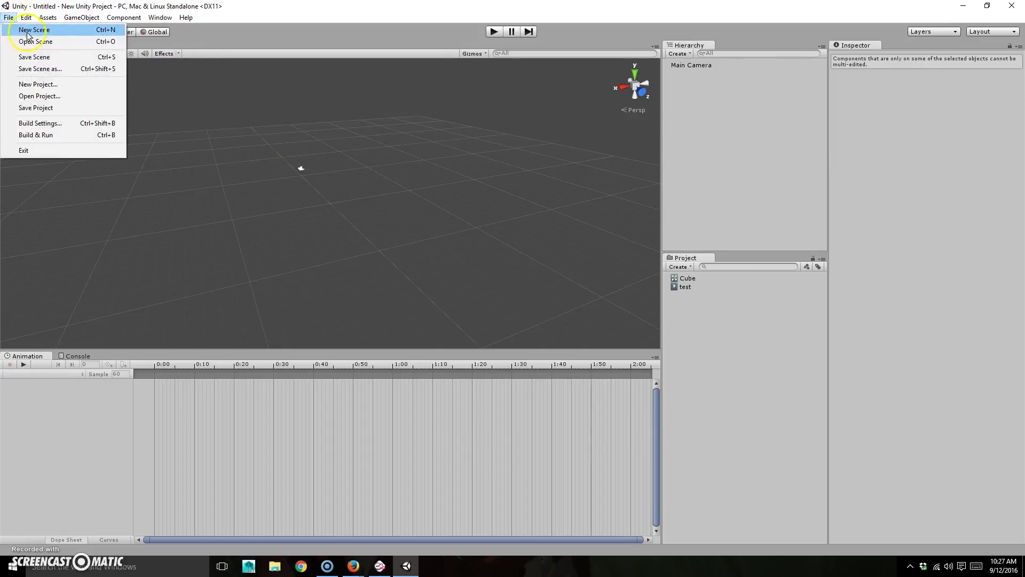
pyautogui.click(64, 83)
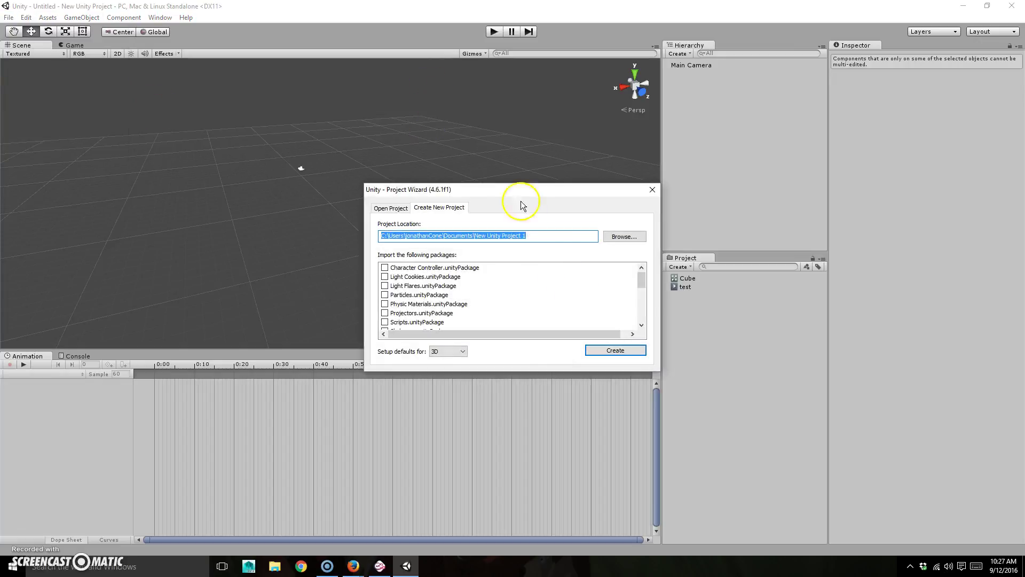
pyautogui.moveTo(515, 192); pyautogui.dragTo(400, 182)
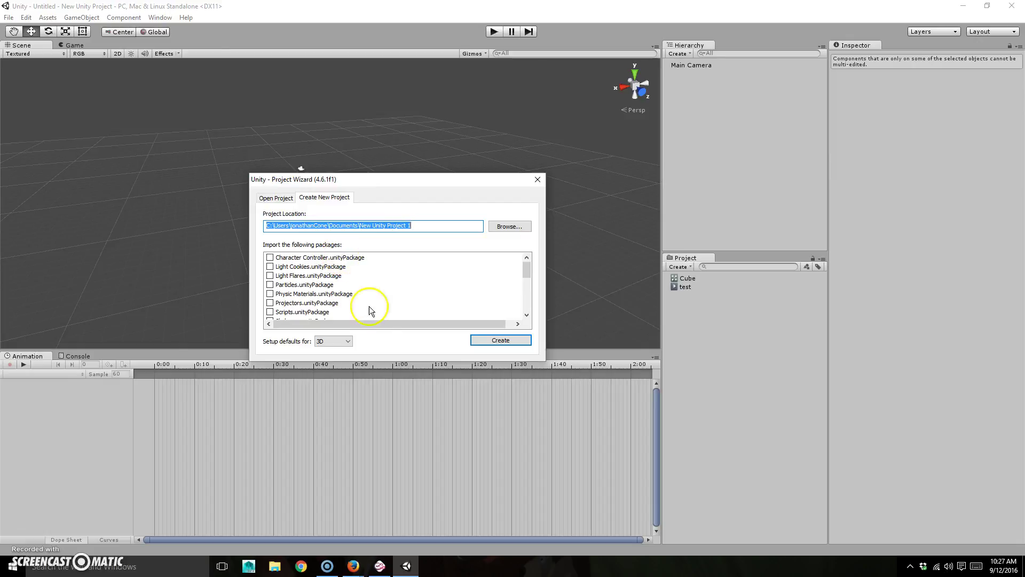
pyautogui.click(342, 341)
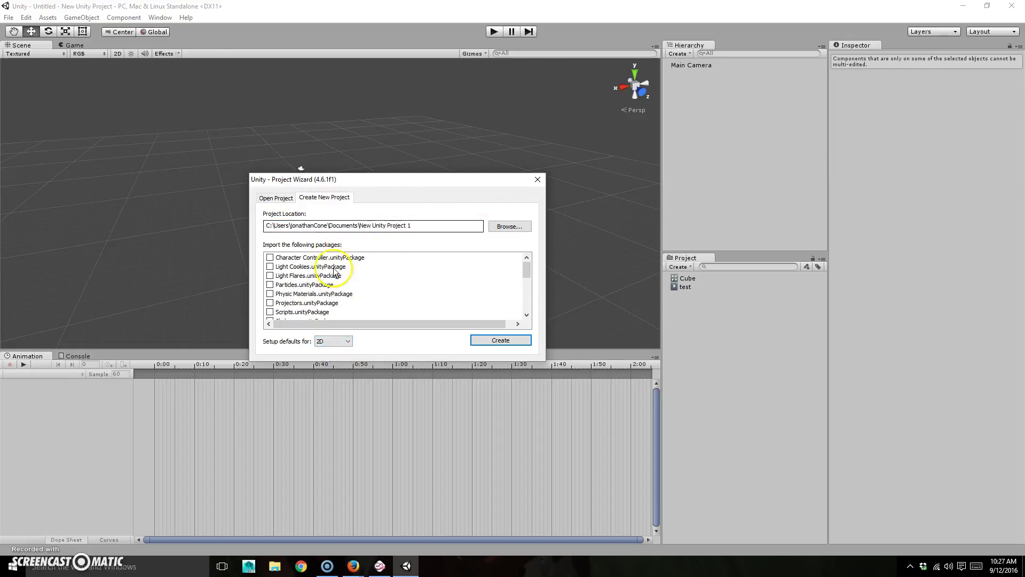
pyautogui.scroll(-2, 404, 285)
pyautogui.scroll(2, 403, 281)
pyautogui.scroll(-6, 336, 278)
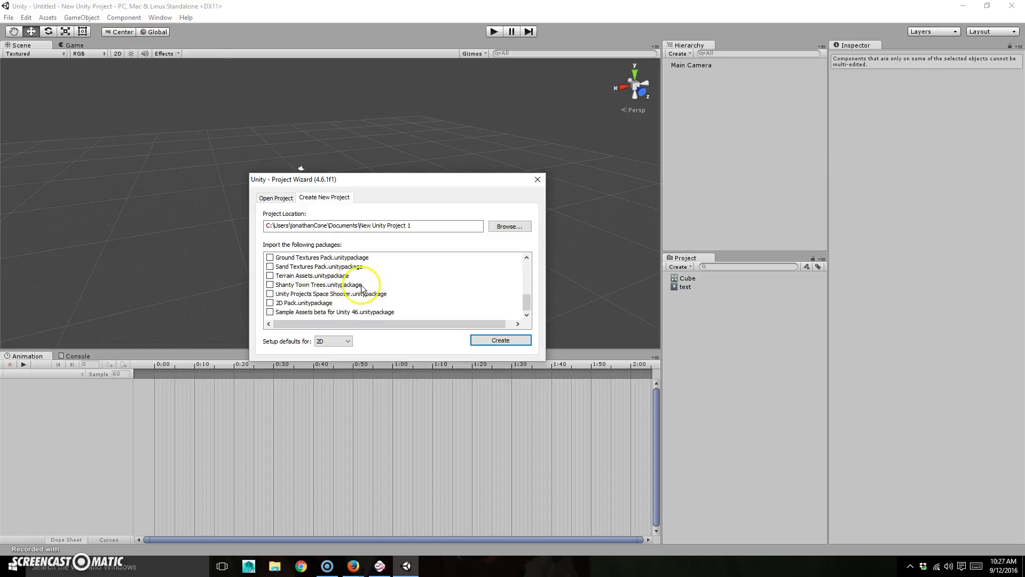
pyautogui.scroll(2, 378, 285)
pyautogui.scroll(2, 385, 283)
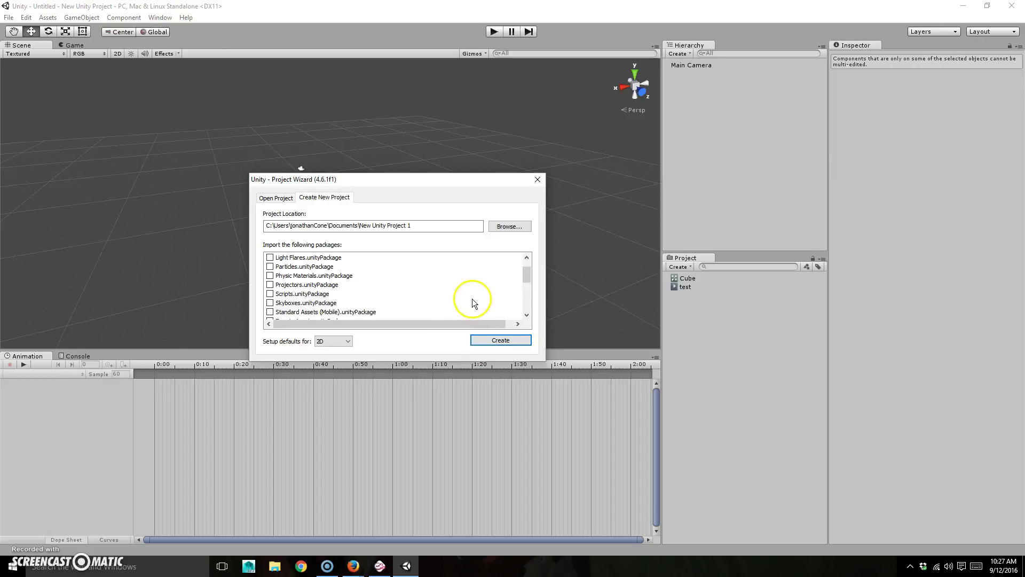
# Step: Set the project location to Desktop\motionNarrative and create the 2D project
pyautogui.click(508, 226)
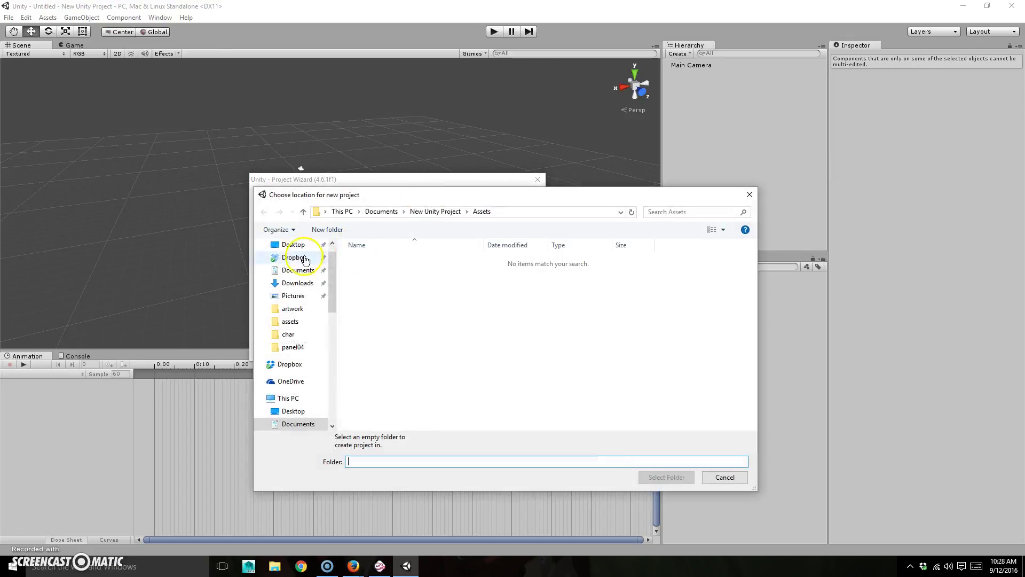
pyautogui.click(293, 244)
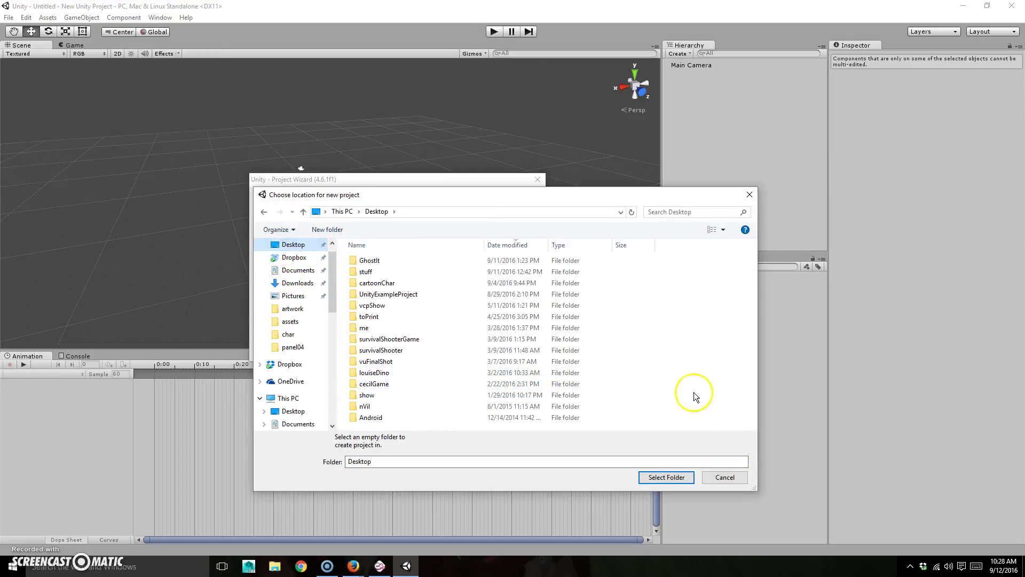
pyautogui.click(666, 477)
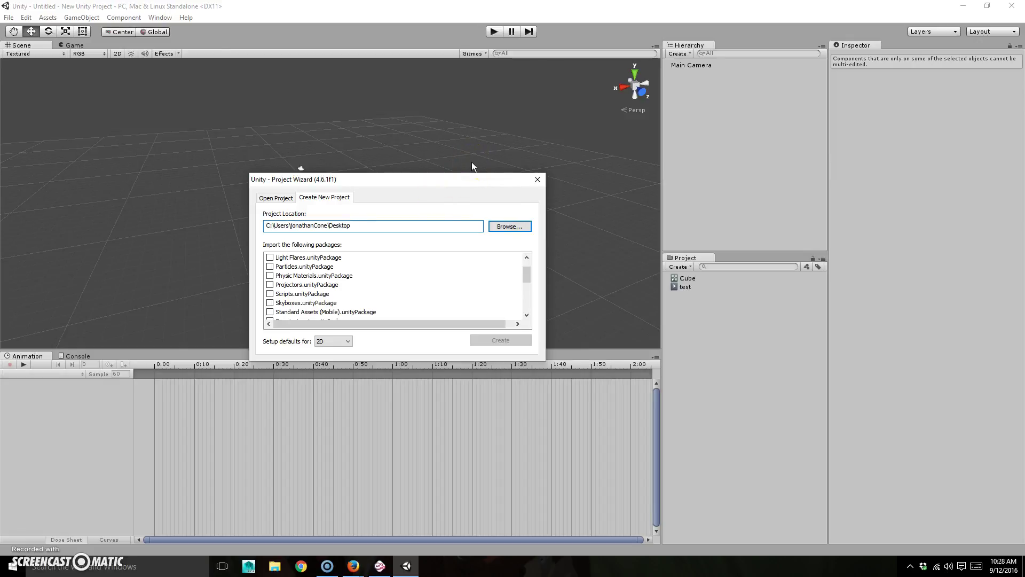
pyautogui.write('\\motionNarrative')
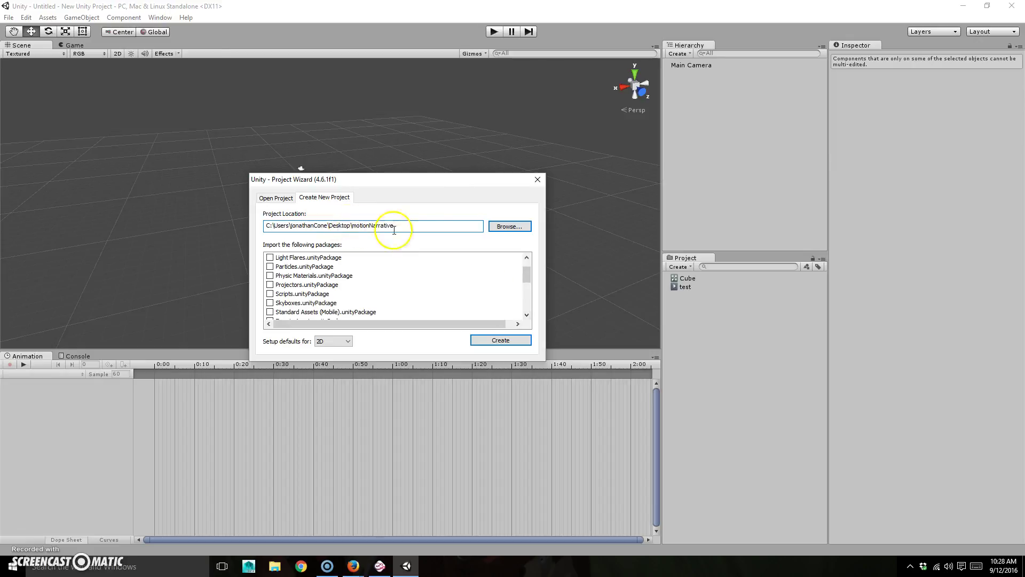
pyautogui.click(501, 342)
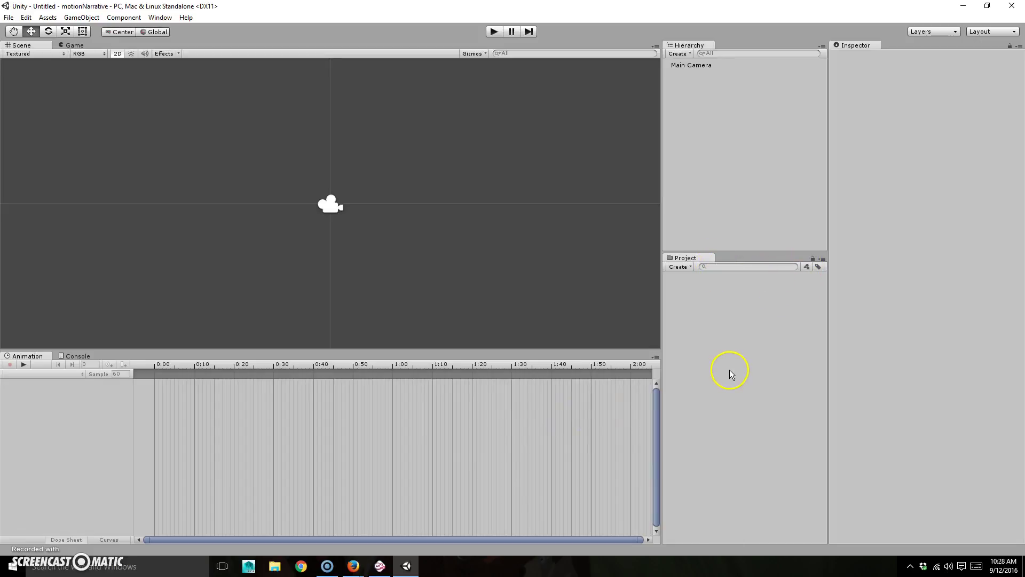
# Step: Open the Project panel's Create menu and dismiss it without adding any asset
pyautogui.click(689, 267)
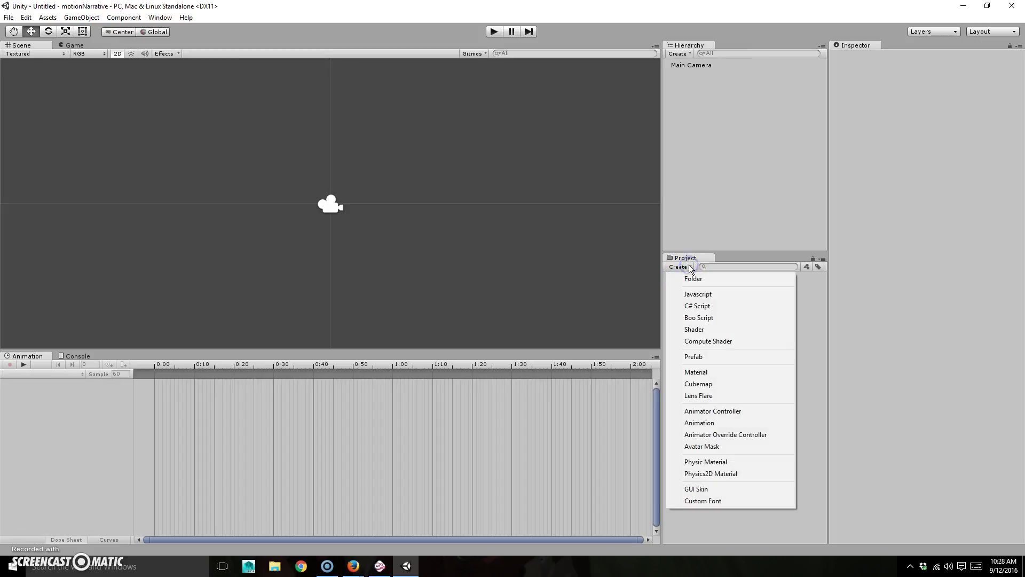
pyautogui.click(722, 200)
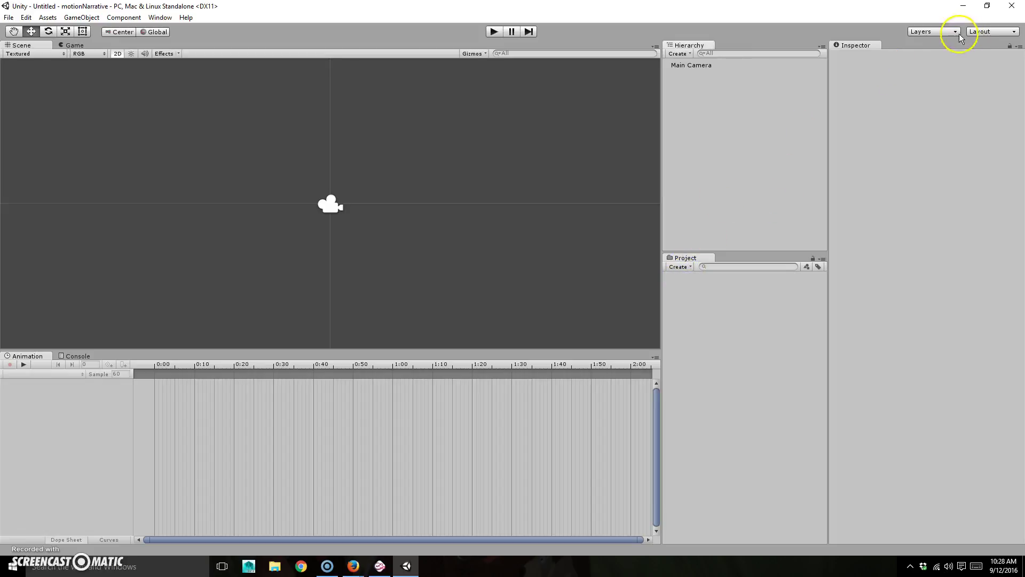
# Step: Minimise Unity and open the empty motionNarrative\Assets folder in File Explorer
pyautogui.click(963, 6)
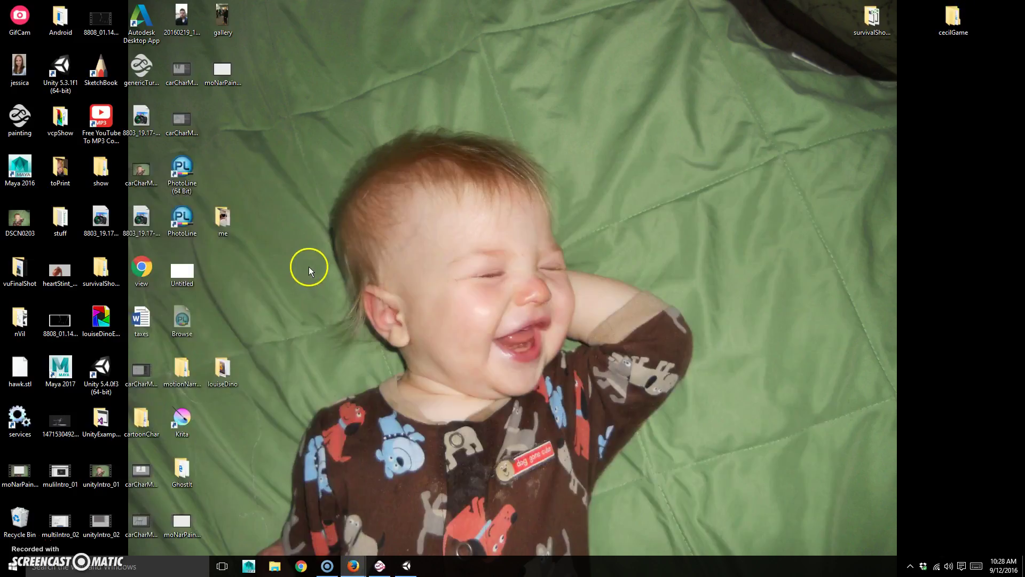
pyautogui.doubleClick(177, 368)
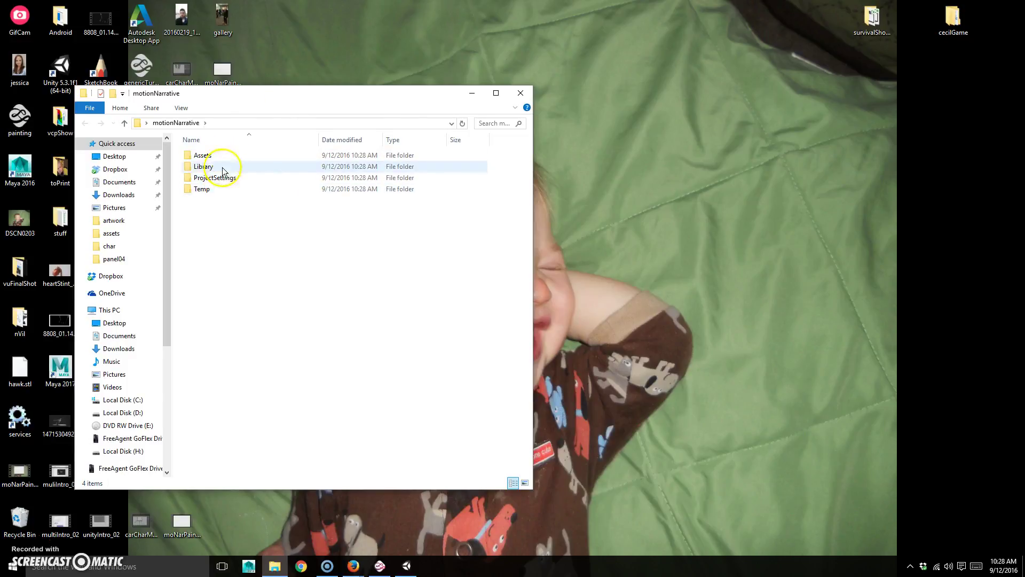
pyautogui.doubleClick(220, 156)
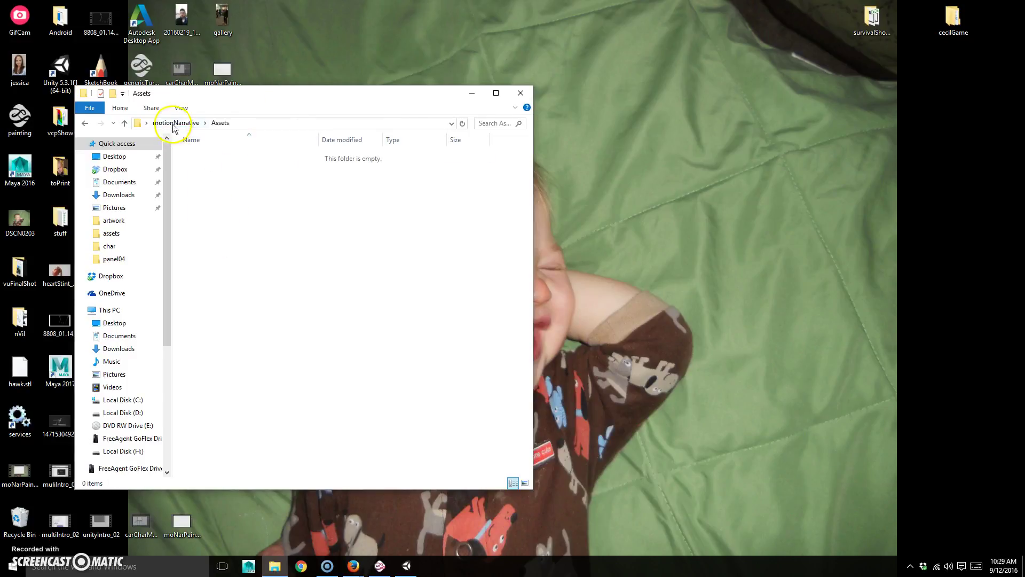
pyautogui.click(176, 123)
pyautogui.doubleClick(222, 160)
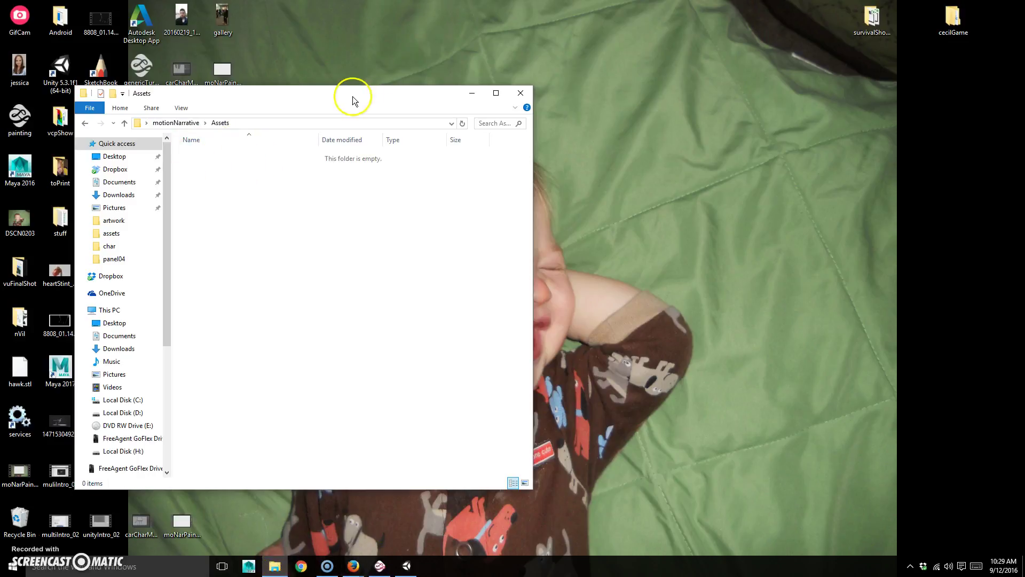
pyautogui.moveTo(350, 97); pyautogui.dragTo(579, 63)
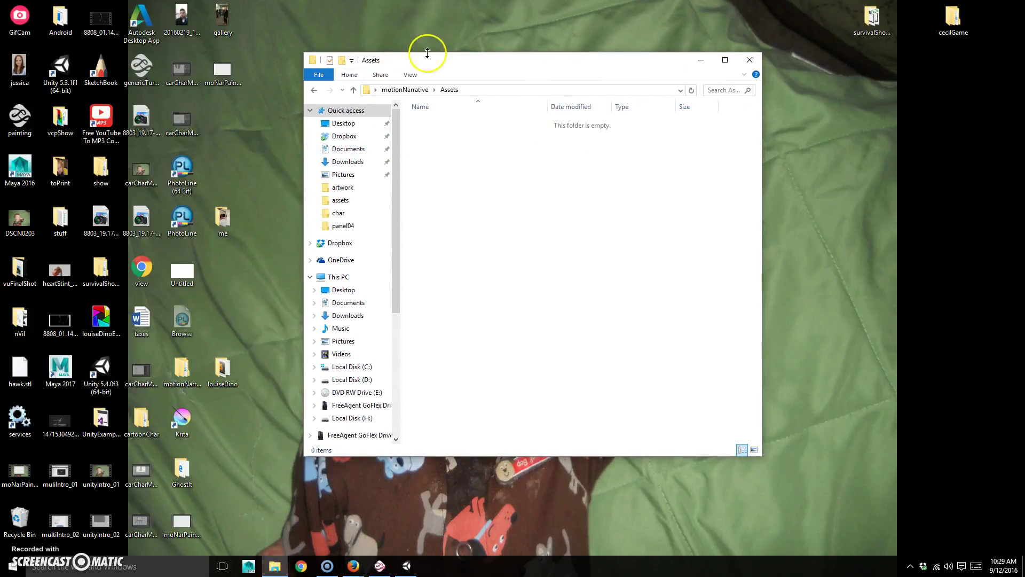
pyautogui.moveTo(426, 55); pyautogui.dragTo(240, 68)
# Step: In a second Explorer window, navigate to H:\FA_2016\Villa_FA_2016\VCP412_multimedia\motionNarative
pyautogui.click(282, 569)
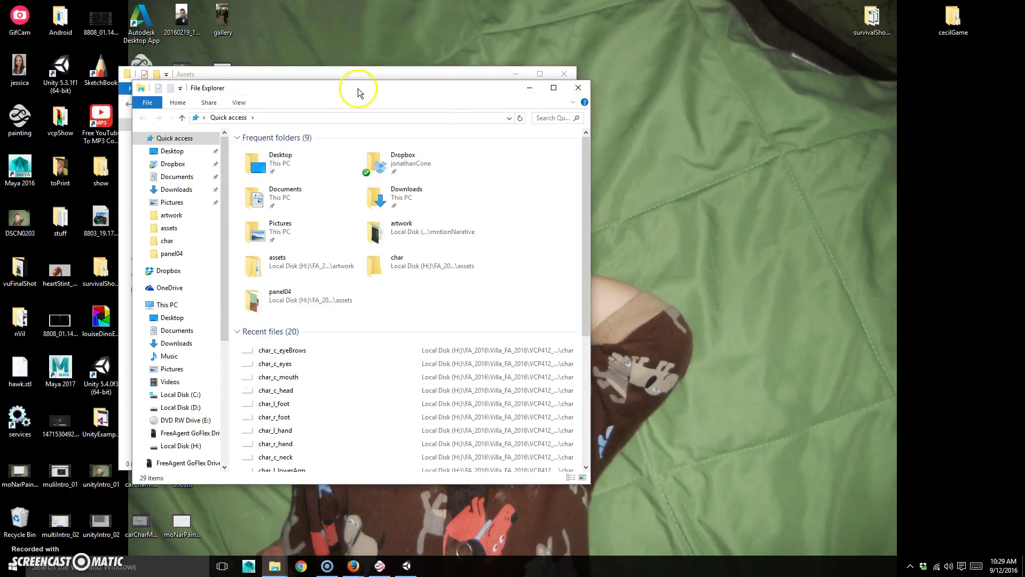
pyautogui.moveTo(359, 90); pyautogui.dragTo(521, 88)
pyautogui.click(344, 444)
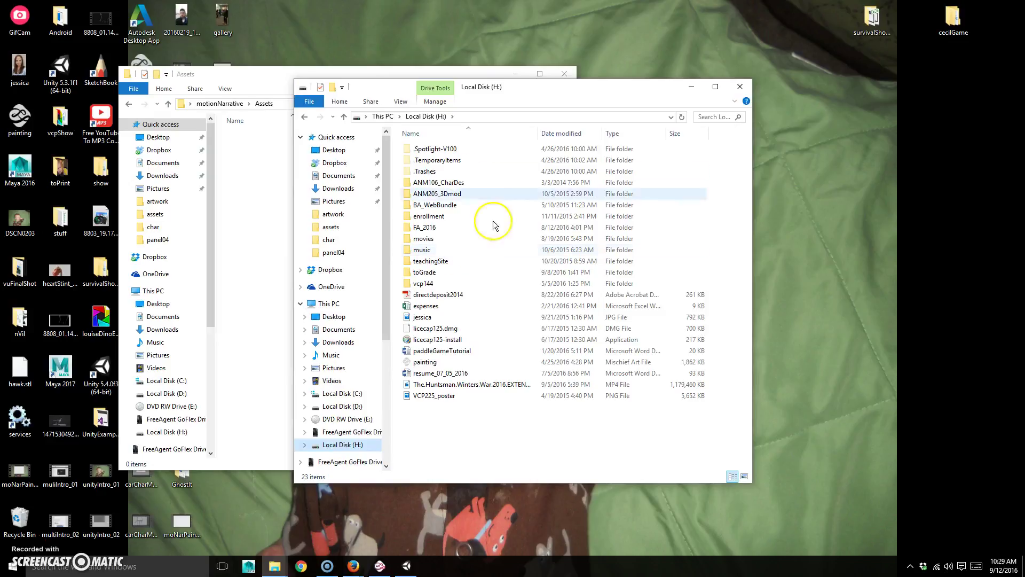
pyautogui.click(446, 230)
pyautogui.doubleClick(447, 229)
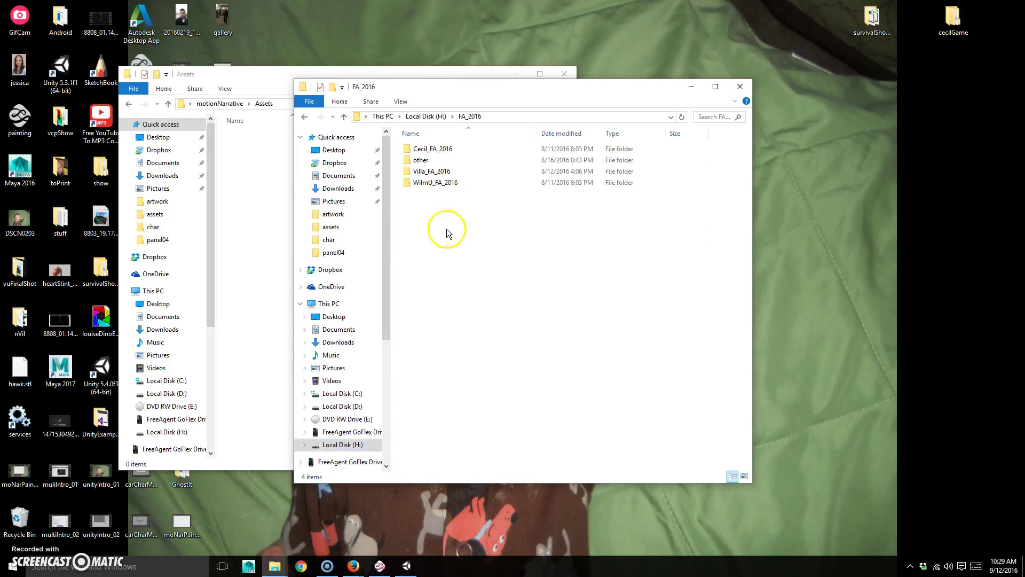
pyautogui.doubleClick(443, 171)
pyautogui.click(457, 152)
pyautogui.doubleClick(456, 152)
pyautogui.doubleClick(451, 196)
# Step: Open artwork\assets and copy the char and panel01–panel04 folders into the project's Assets
pyautogui.moveTo(518, 89); pyautogui.dragTo(433, 140)
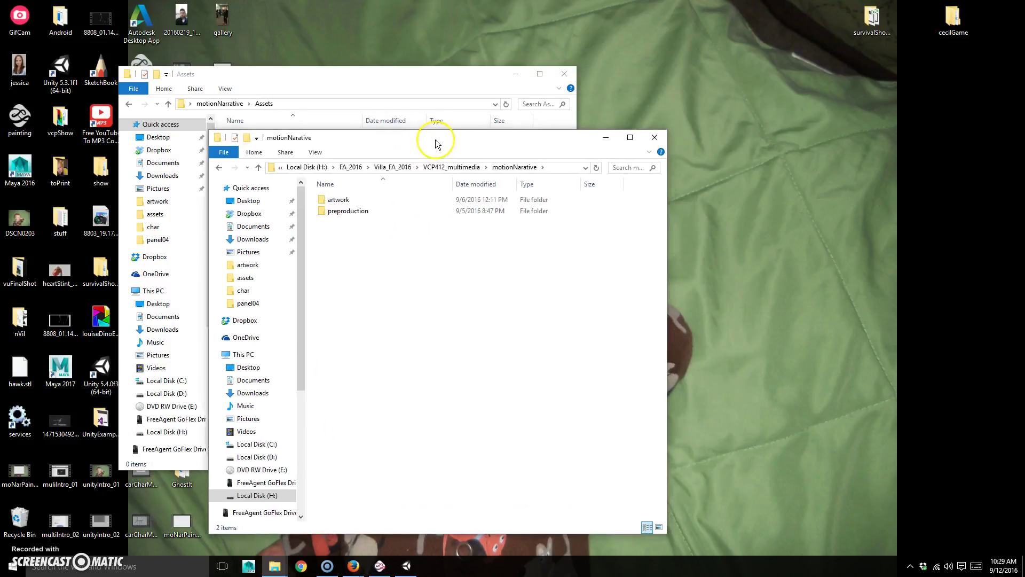
pyautogui.doubleClick(342, 201)
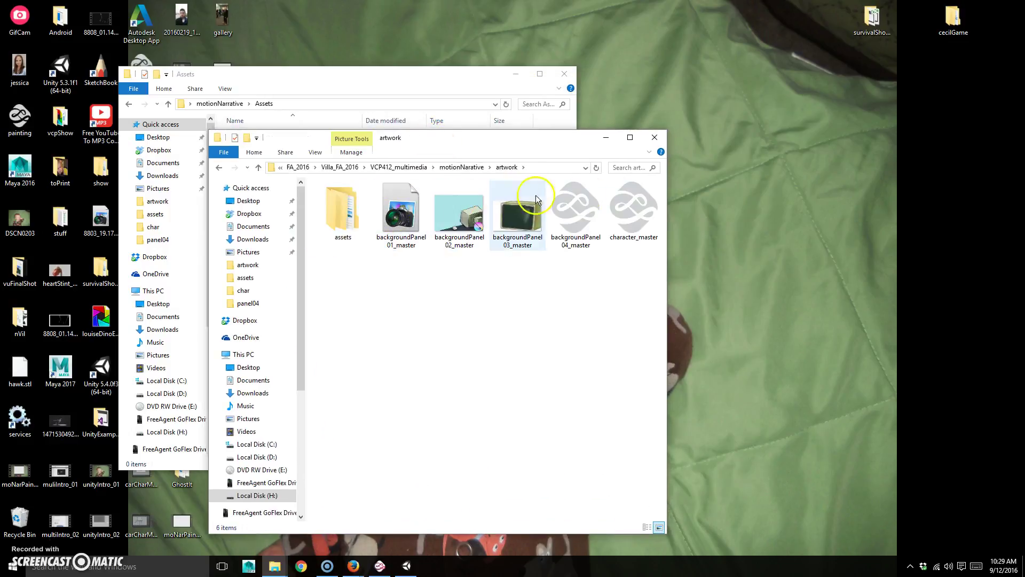
pyautogui.doubleClick(344, 205)
pyautogui.moveTo(444, 141); pyautogui.dragTo(702, 126)
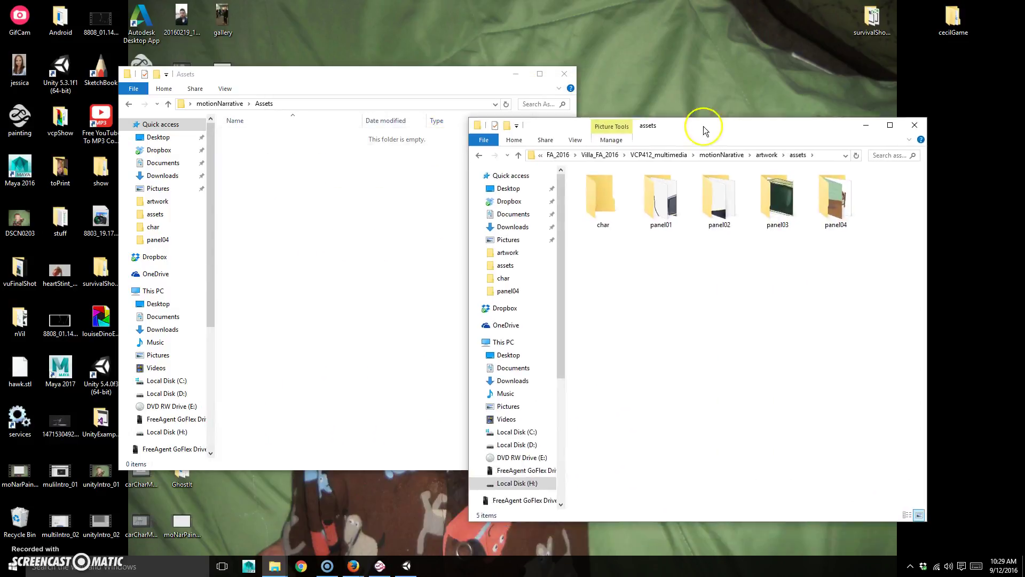
pyautogui.moveTo(586, 280)
pyautogui.mouseDown()
pyautogui.moveTo(598, 268)
pyautogui.moveTo(902, 186)
pyautogui.mouseUp()
pyautogui.moveTo(825, 200); pyautogui.dragTo(307, 252)
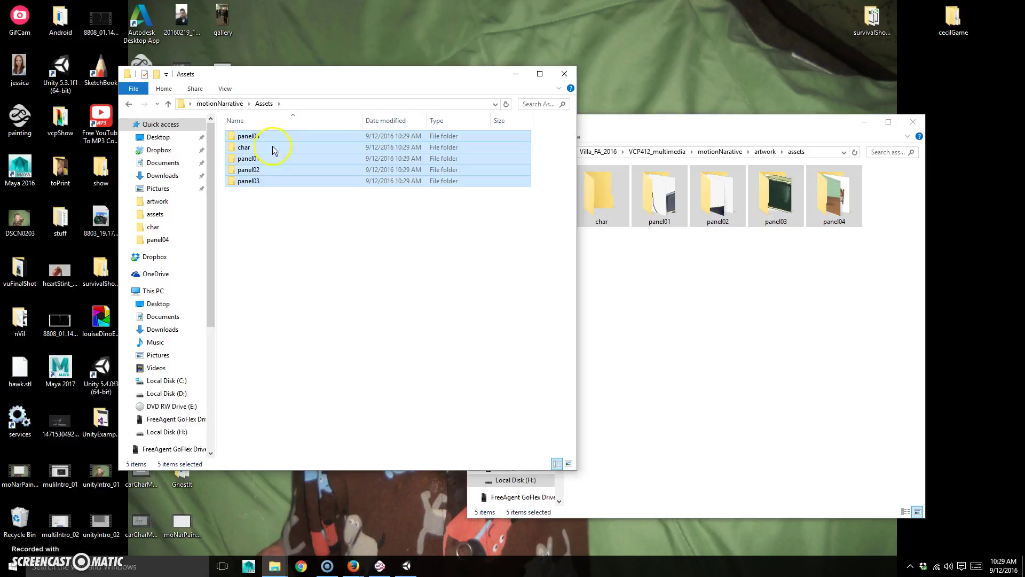
# Step: Bring the Unity editor back to the front so it imports the copied folders
pyautogui.click(410, 565)
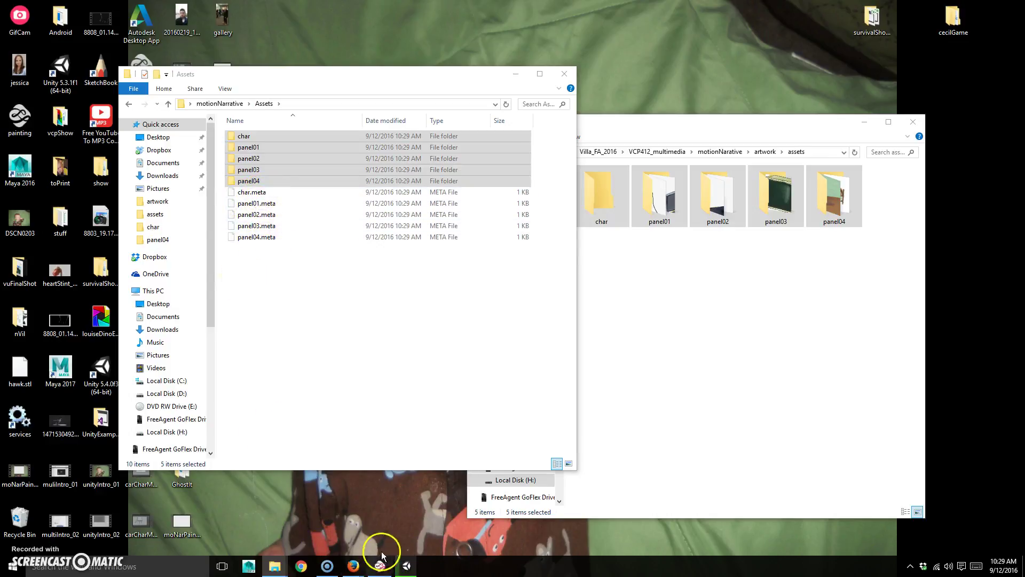
pyautogui.click(407, 566)
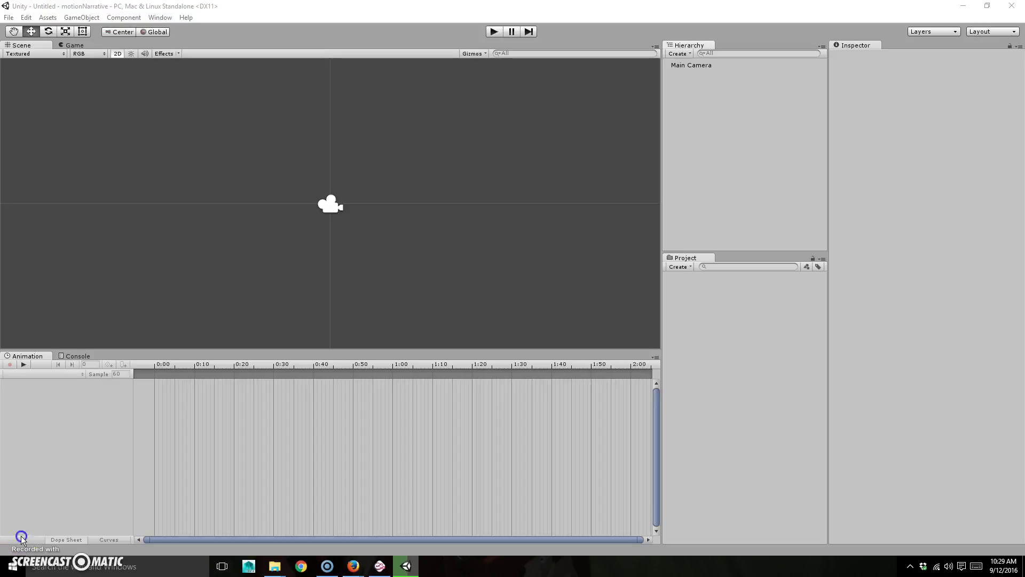
# Step: Expand the char folder, browse its body-part sprites such as char_c_chest, then collapse it
pyautogui.click(668, 279)
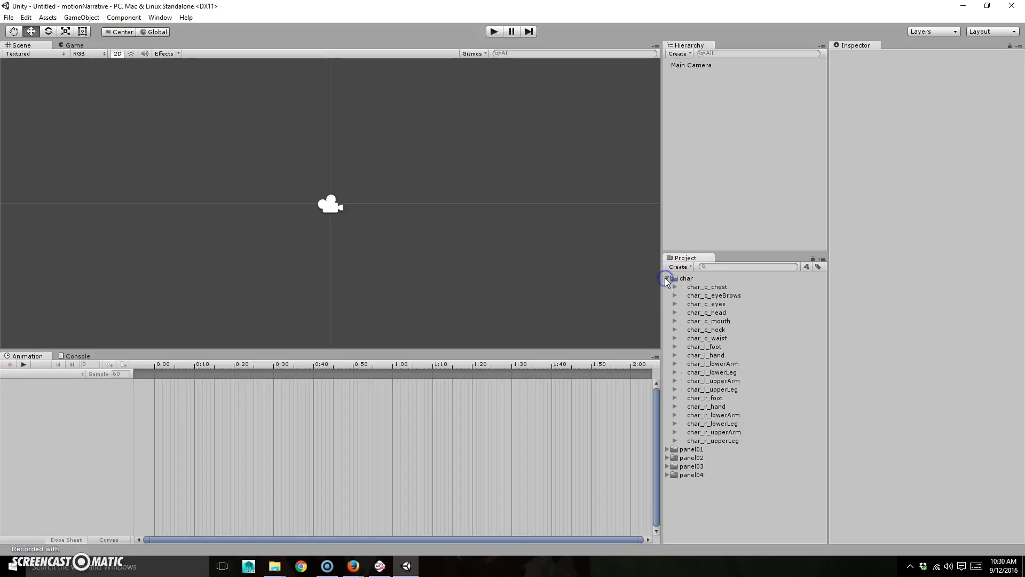
pyautogui.click(707, 288)
pyautogui.click(710, 296)
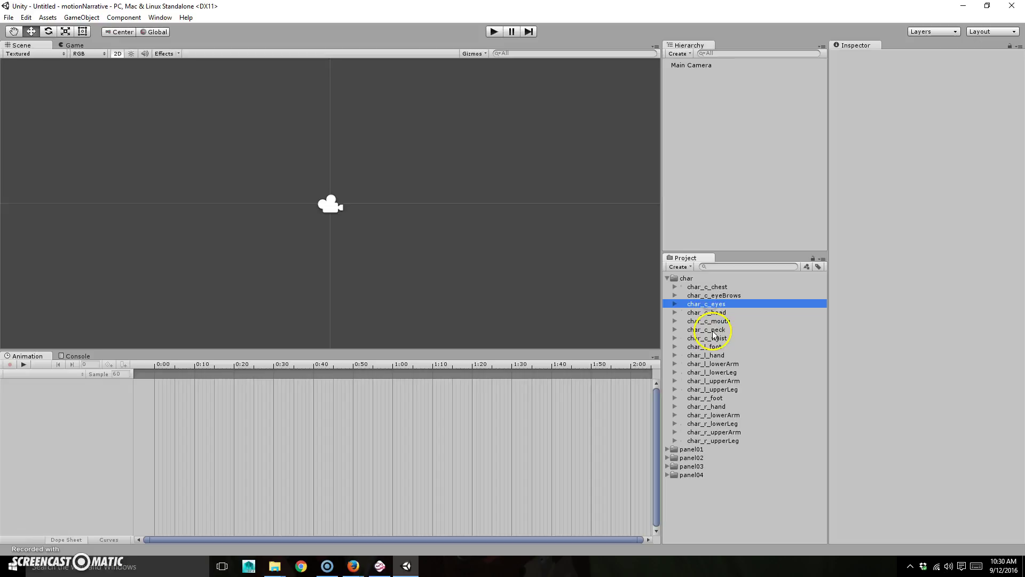
pyautogui.click(706, 329)
pyautogui.click(706, 303)
pyautogui.click(714, 286)
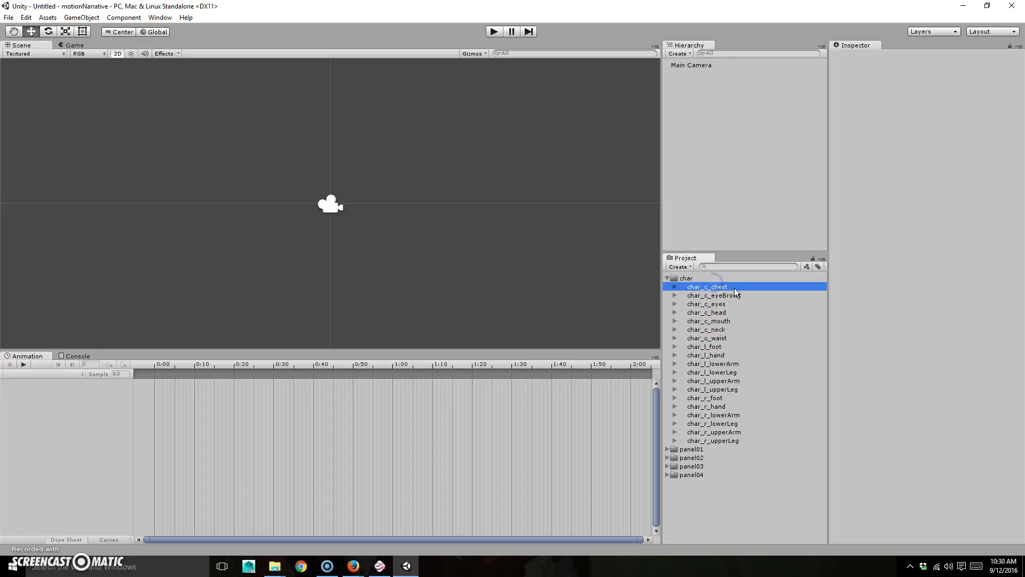
pyautogui.click(675, 286)
pyautogui.click(713, 295)
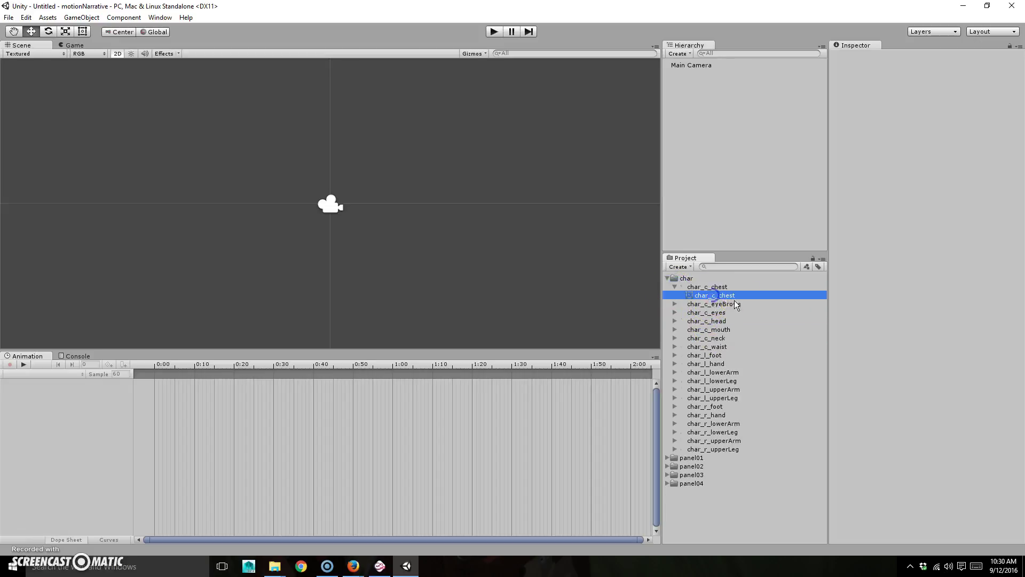
pyautogui.click(675, 287)
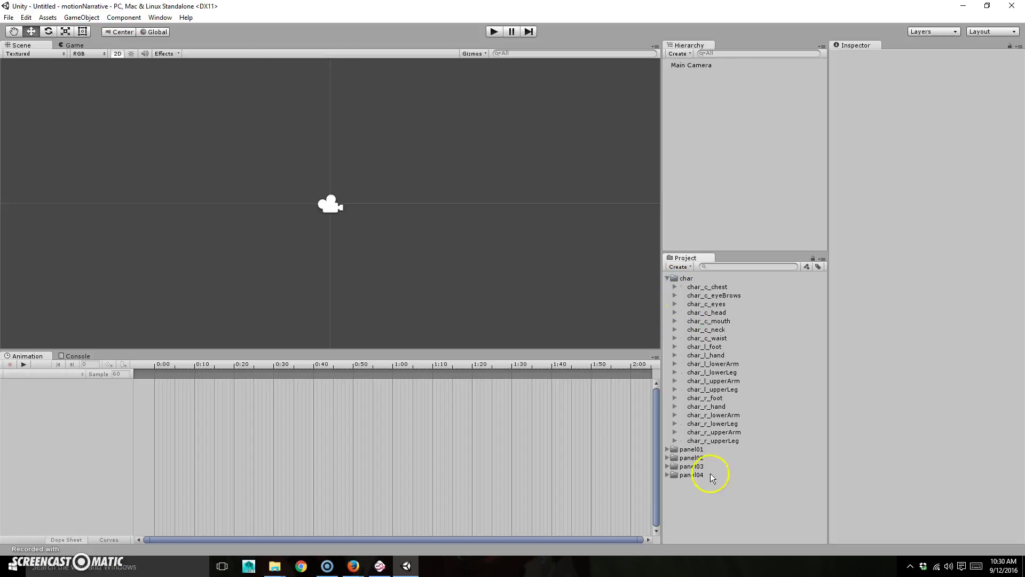
pyautogui.click(667, 279)
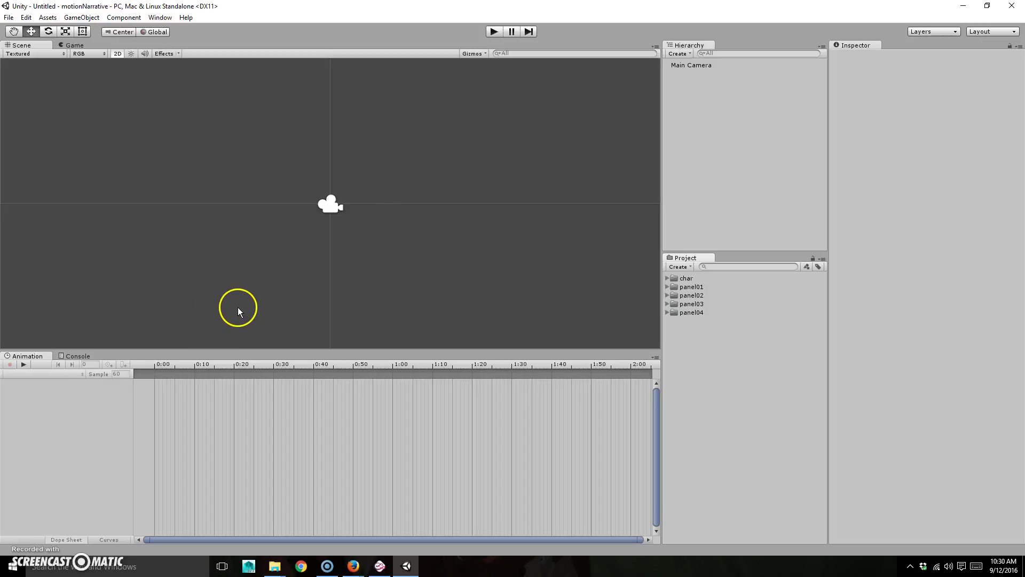
# Step: Add backgroundPanel_01a from panel01 to the Hierarchy, closing the Photos viewer that opened
pyautogui.click(668, 287)
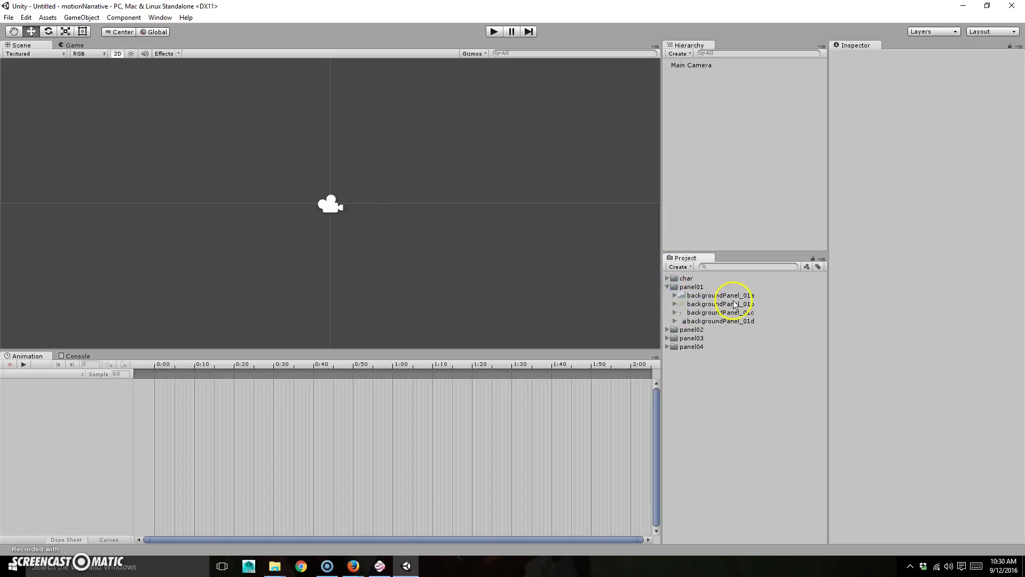
pyautogui.click(734, 295)
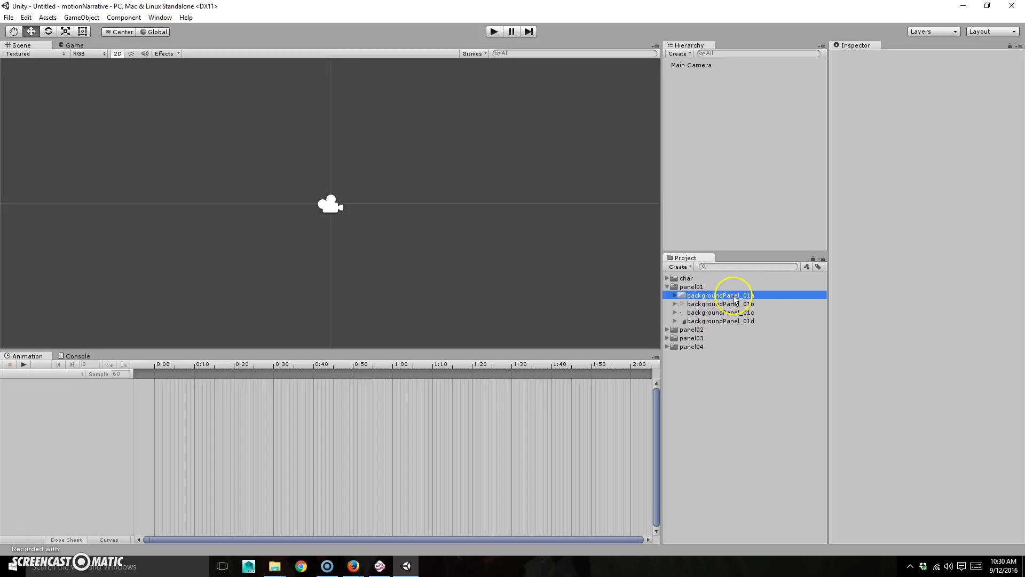
pyautogui.moveTo(735, 299)
pyautogui.mouseDown()
pyautogui.moveTo(536, 274)
pyautogui.moveTo(303, 221)
pyautogui.moveTo(718, 300)
pyautogui.mouseUp()
pyautogui.moveTo(728, 297); pyautogui.dragTo(710, 119)
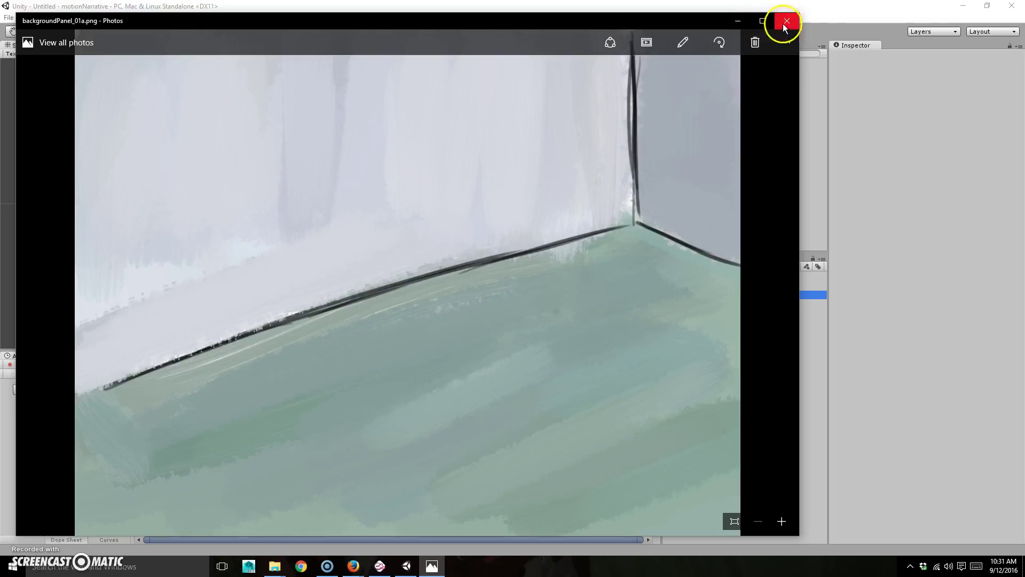
pyautogui.click(788, 22)
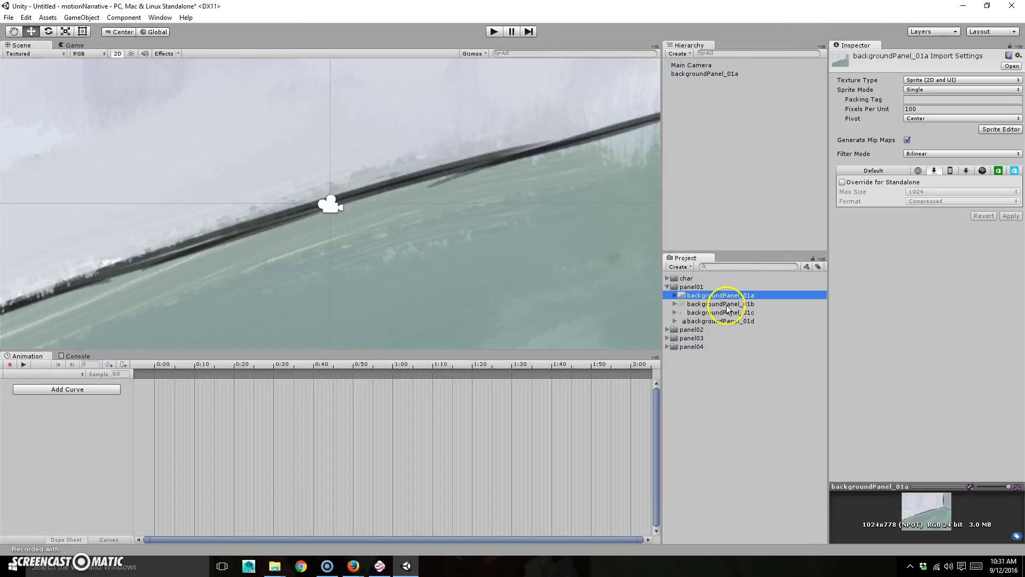
# Step: Add backgroundPanel_01b, 01c and 01d to the scene
pyautogui.moveTo(726, 305); pyautogui.dragTo(724, 209)
pyautogui.moveTo(735, 310); pyautogui.dragTo(737, 162)
pyautogui.moveTo(746, 324); pyautogui.dragTo(740, 179)
pyautogui.scroll(-5, 542, 213)
pyautogui.scroll(-4, 427, 207)
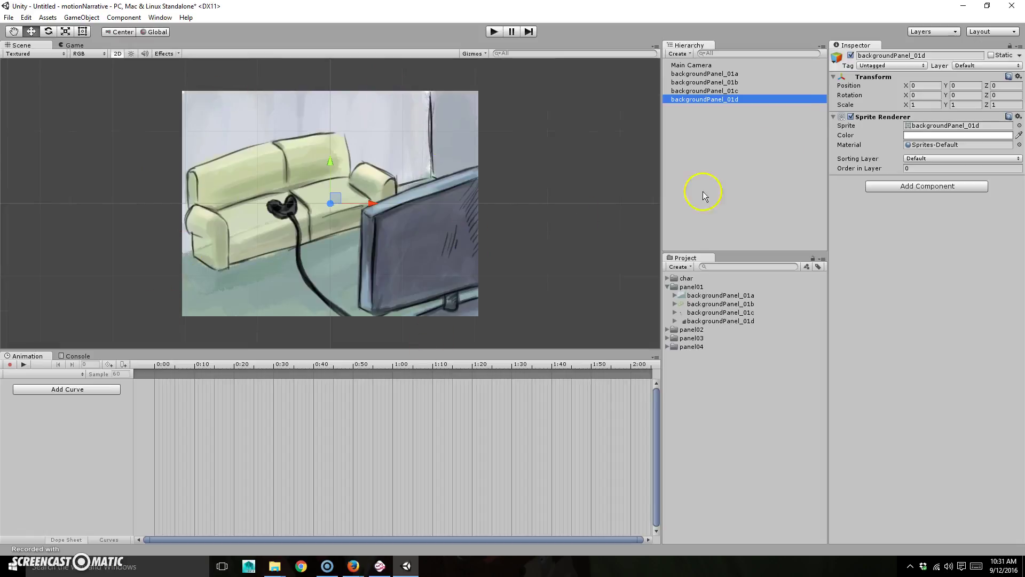
# Step: Create an empty GameObject and rename it background01 in the Inspector
pyautogui.click(678, 54)
pyautogui.click(719, 68)
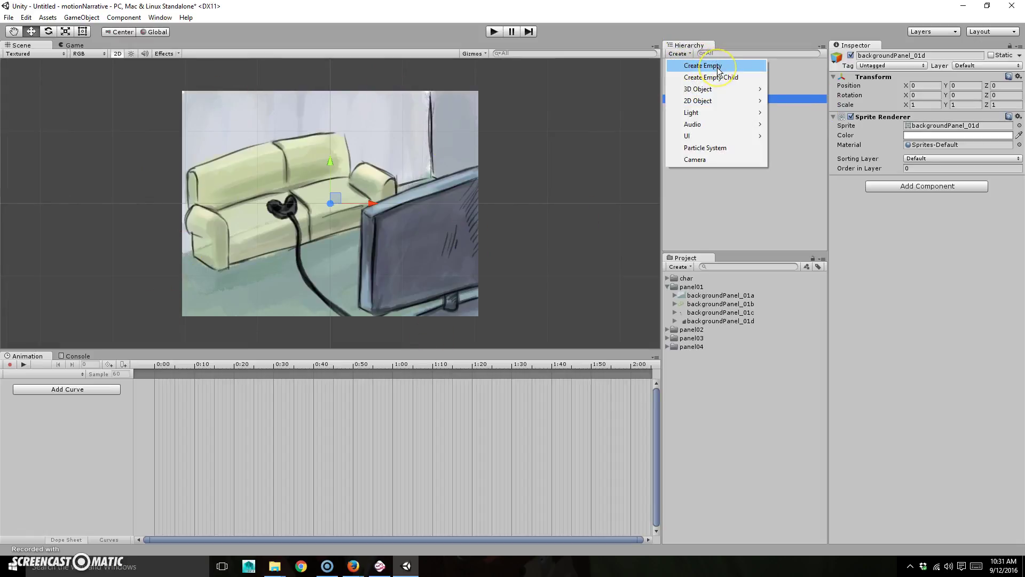
pyautogui.click(719, 68)
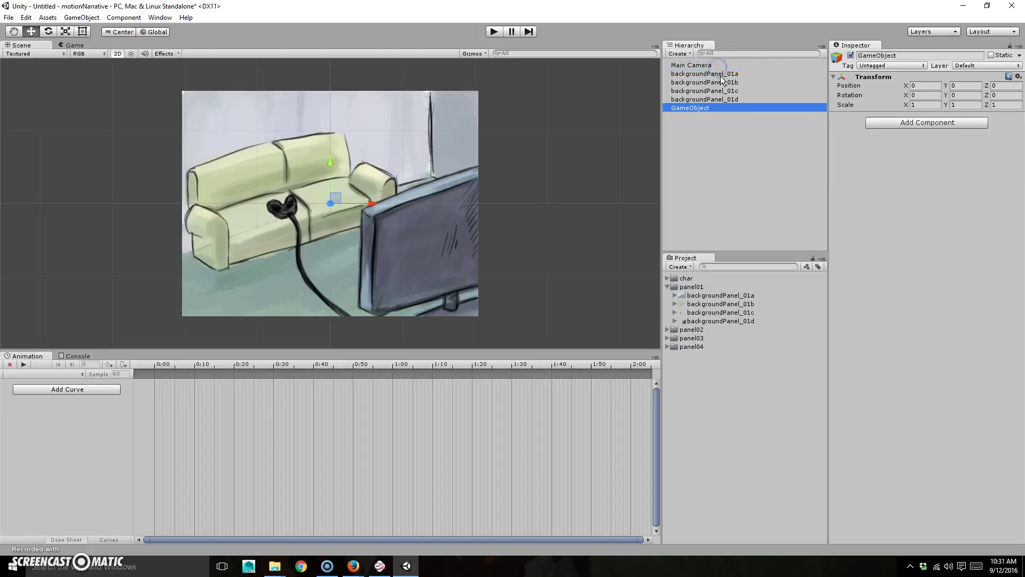
pyautogui.doubleClick(700, 108)
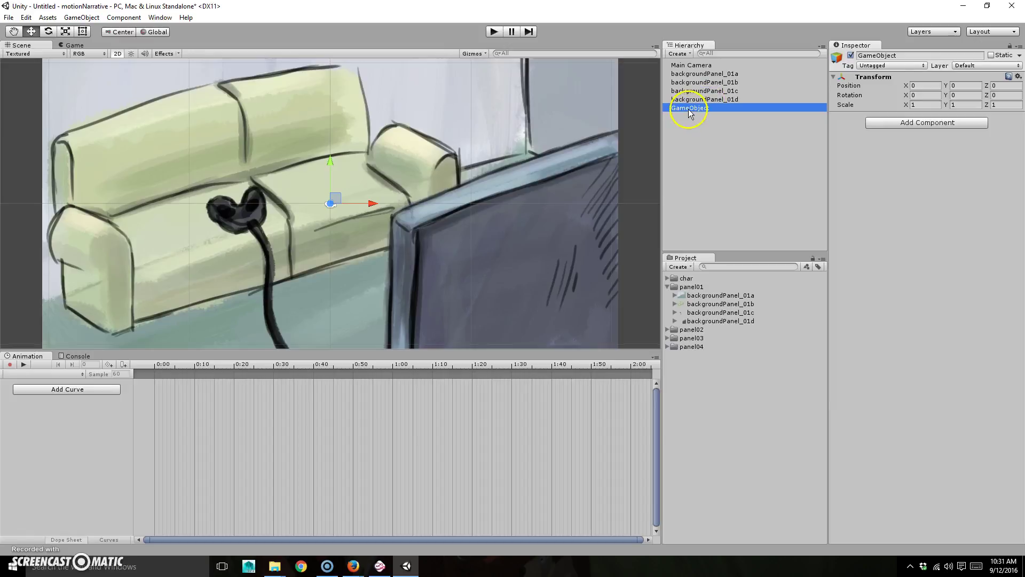
pyautogui.click(908, 55)
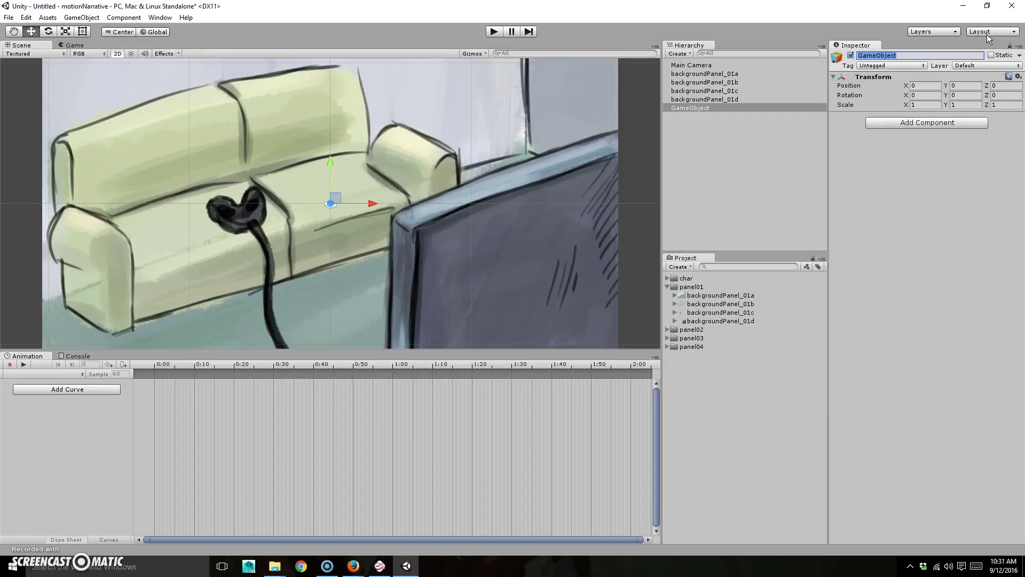
pyautogui.write('background01')
pyautogui.click(766, 151)
pyautogui.click(694, 108)
pyautogui.click(860, 56)
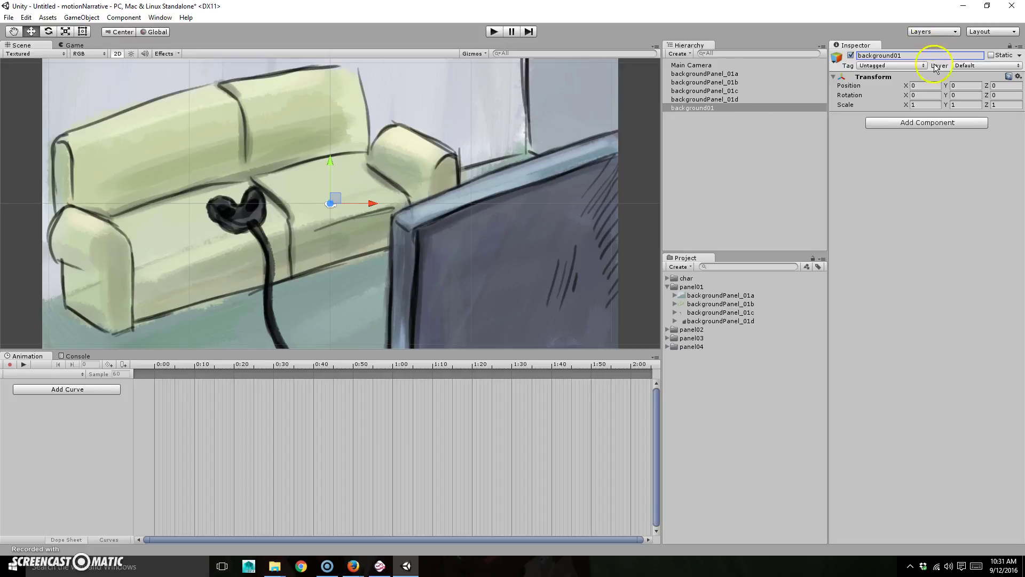
# Step: Parent backgroundPanel_01a–01d under background01 and check its four children
pyautogui.click(710, 73)
pyautogui.keyDown('shift'); pyautogui.click(718, 98); pyautogui.keyUp('shift')
pyautogui.moveTo(718, 98)
pyautogui.mouseDown()
pyautogui.moveTo(717, 115)
pyautogui.moveTo(713, 107)
pyautogui.mouseUp()
pyautogui.click(681, 124)
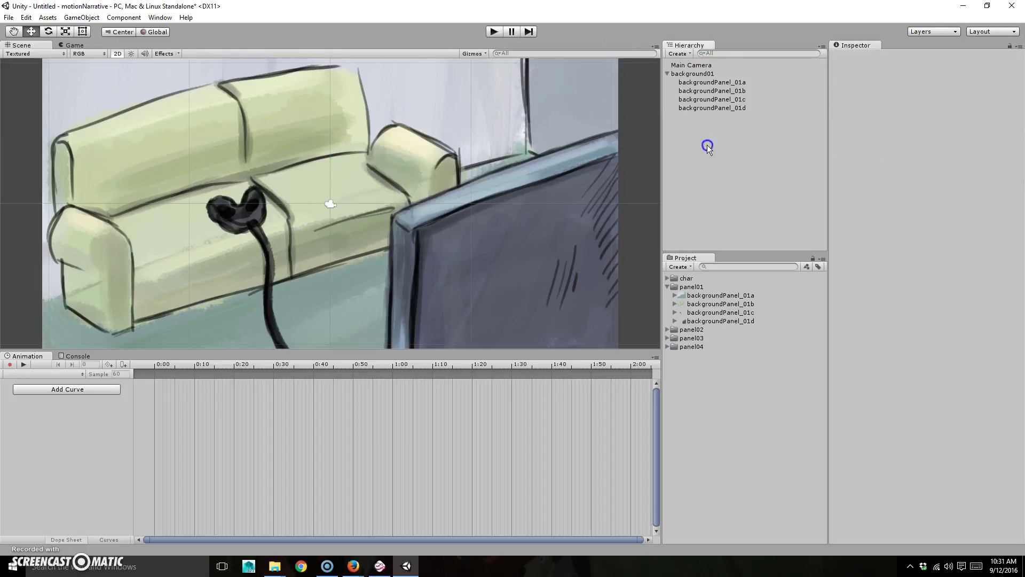
pyautogui.click(671, 74)
pyautogui.click(668, 73)
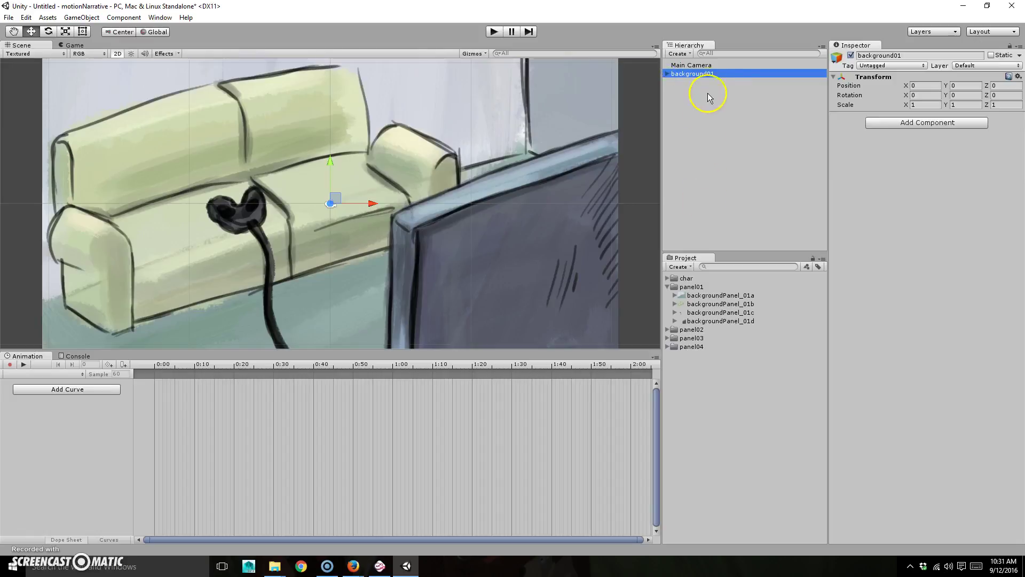
pyautogui.click(668, 73)
pyautogui.click(667, 74)
pyautogui.scroll(-5, 418, 249)
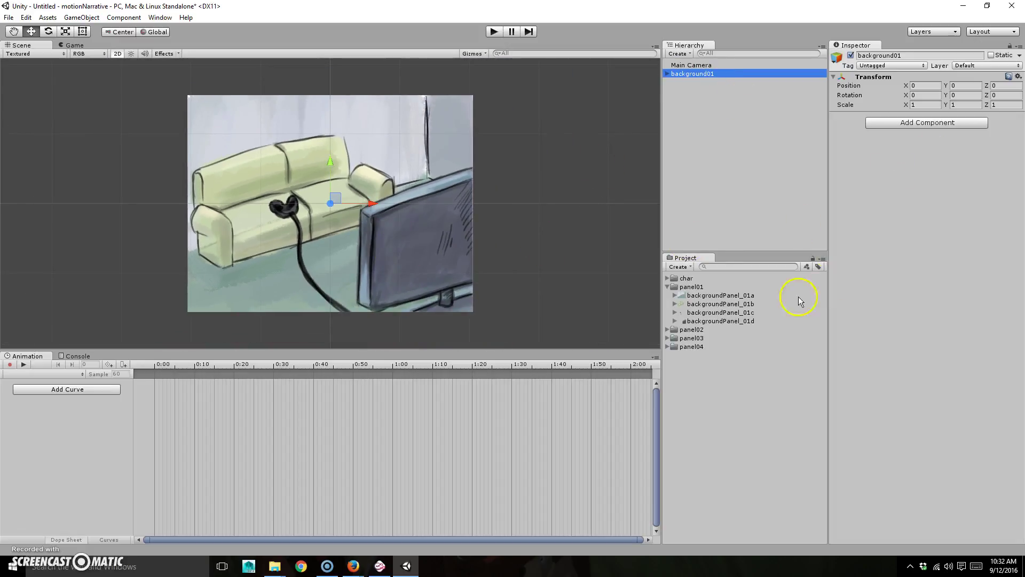
# Step: Try adding the char folder and all 19 char sprites at once, cancelling the animation prompt
pyautogui.click(667, 287)
pyautogui.click(697, 278)
pyautogui.moveTo(698, 278); pyautogui.dragTo(705, 167)
pyautogui.click(668, 278)
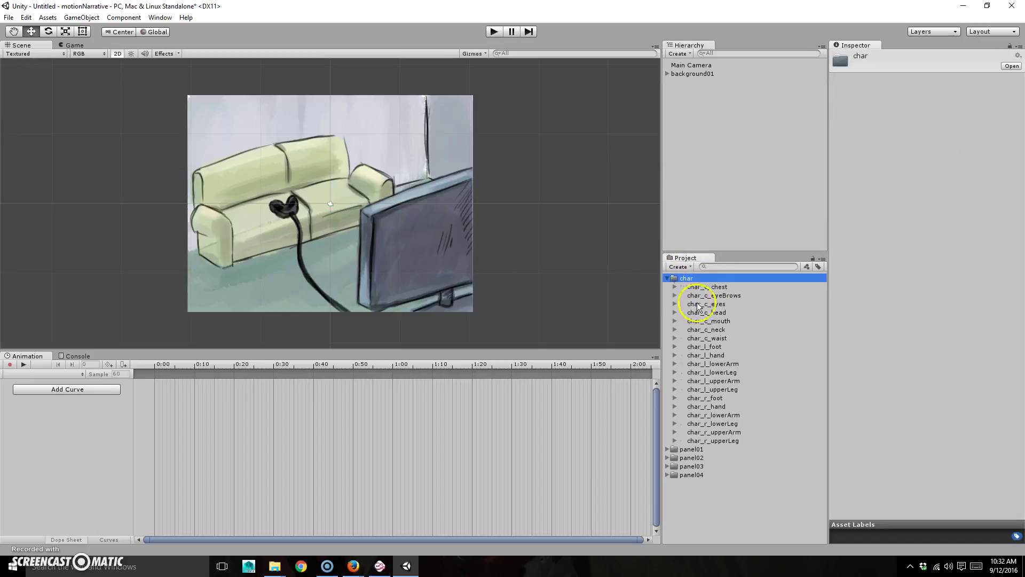
pyautogui.click(713, 287)
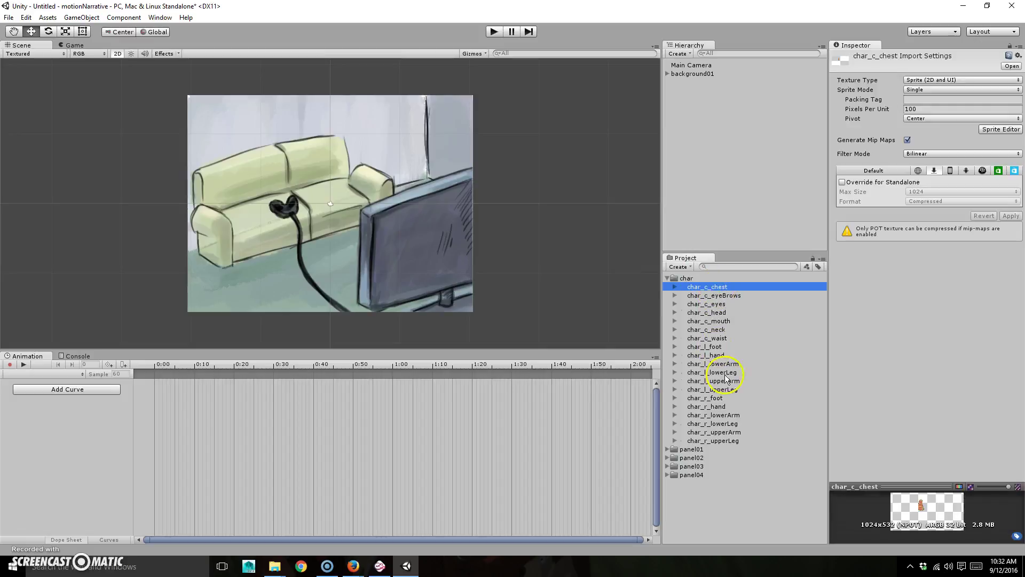
pyautogui.keyDown('shift'); pyautogui.click(714, 440); pyautogui.keyUp('shift')
pyautogui.moveTo(721, 323); pyautogui.dragTo(712, 195)
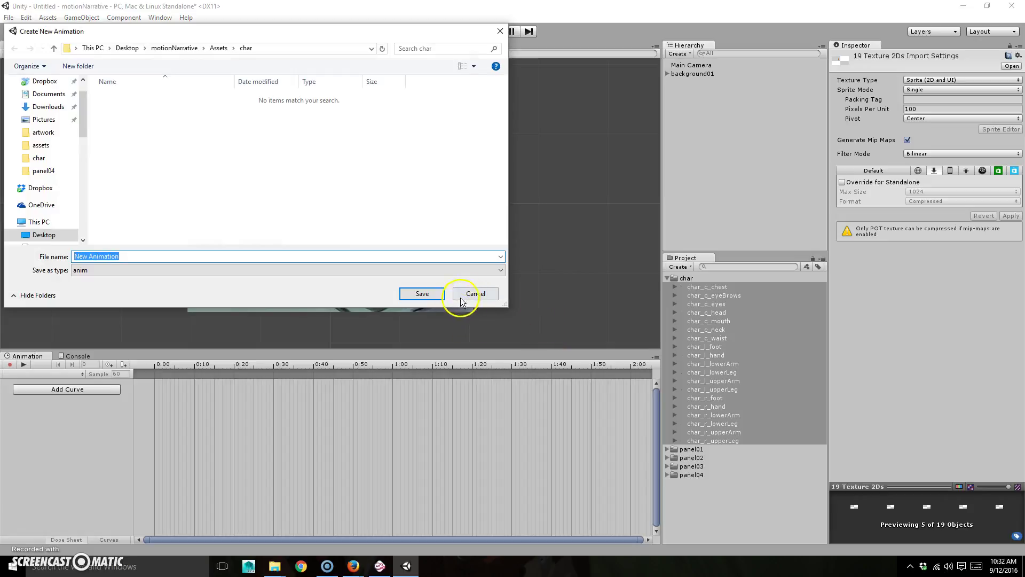
pyautogui.click(474, 295)
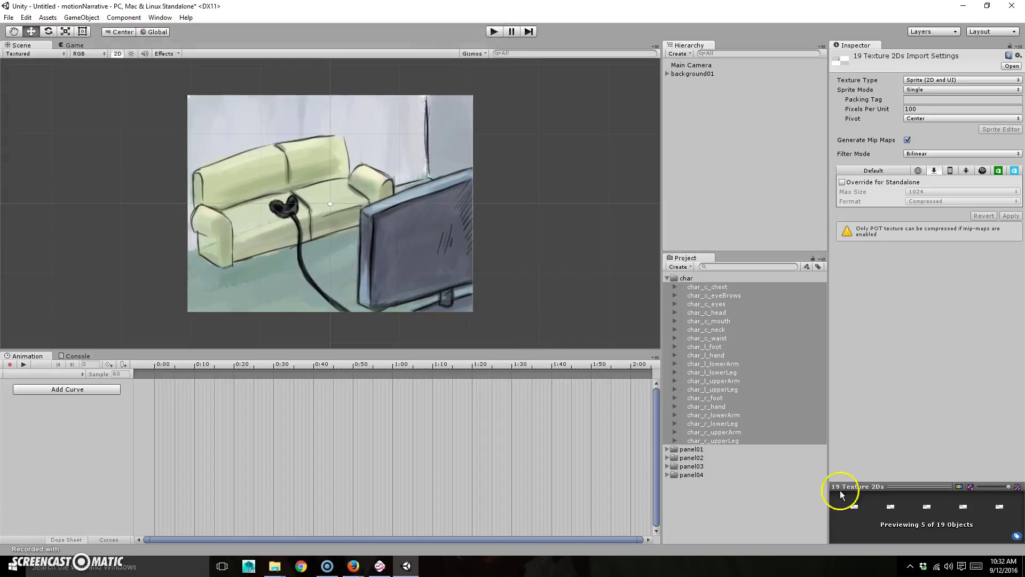
pyautogui.click(762, 499)
# Step: Add char_c_chest, char_c_eyeBrows, char_c_eyes, char_c_head, char_c_neck and char_c_waist to the scene
pyautogui.moveTo(718, 290); pyautogui.dragTo(716, 205)
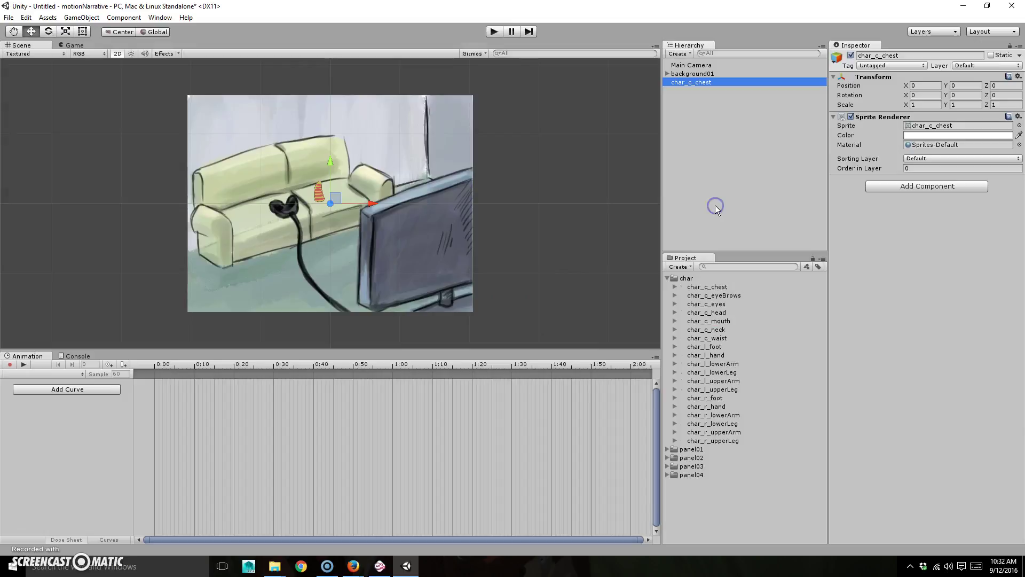
pyautogui.click(723, 296)
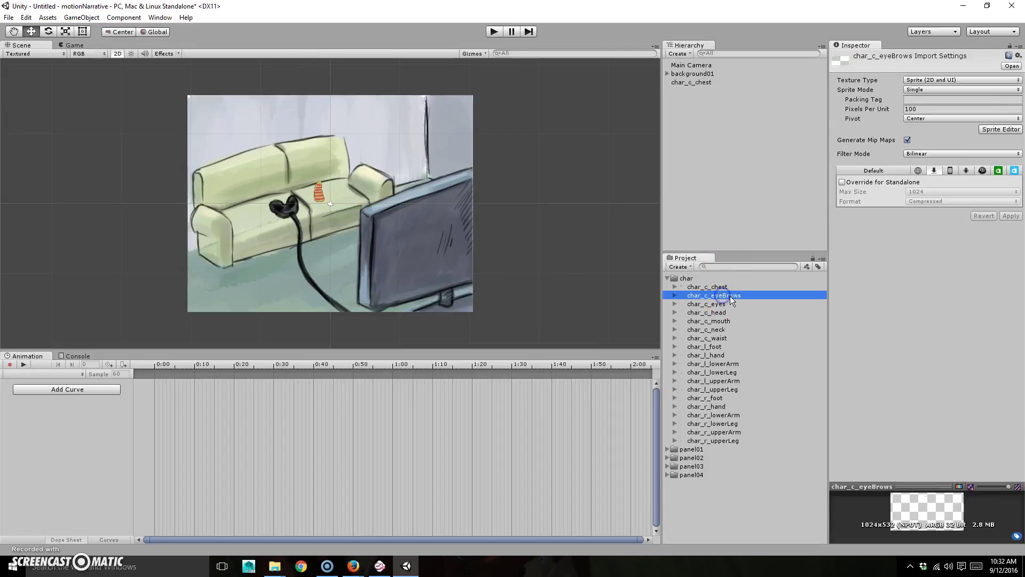
pyautogui.keyDown('shift'); pyautogui.click(734, 440); pyautogui.keyUp('shift')
pyautogui.moveTo(717, 353); pyautogui.dragTo(729, 206)
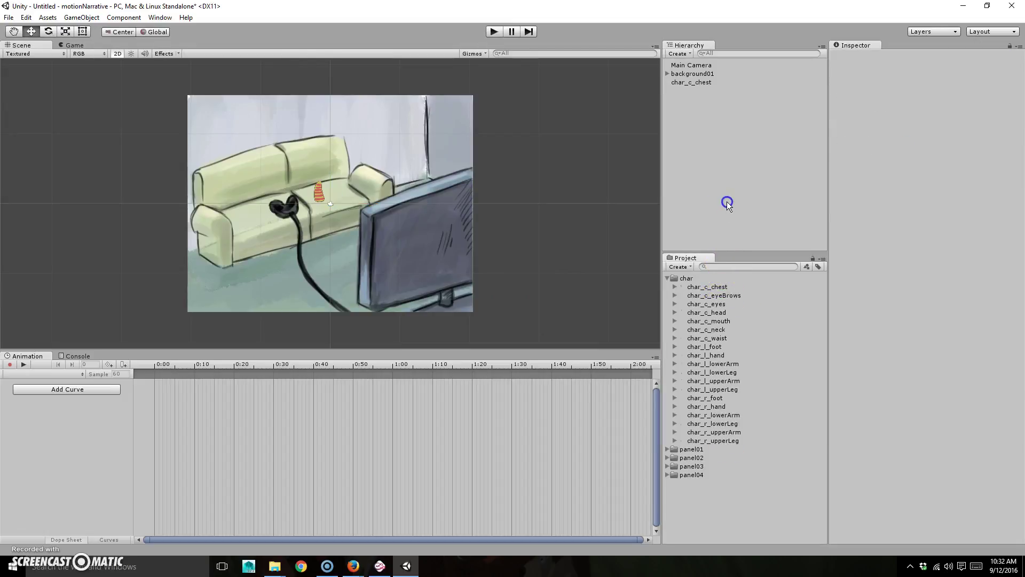
pyautogui.click(727, 295)
pyautogui.moveTo(730, 294); pyautogui.dragTo(725, 209)
pyautogui.moveTo(722, 304); pyautogui.dragTo(722, 222)
pyautogui.moveTo(716, 329); pyautogui.dragTo(724, 227)
pyautogui.moveTo(719, 338); pyautogui.dragTo(716, 211)
# Step: Add the left-side sprites (foot, hand, lowerArm, lowerLeg, upper limbs), deleting the duplicate char_l_lowerArm
pyautogui.moveTo(720, 258); pyautogui.dragTo(725, 229)
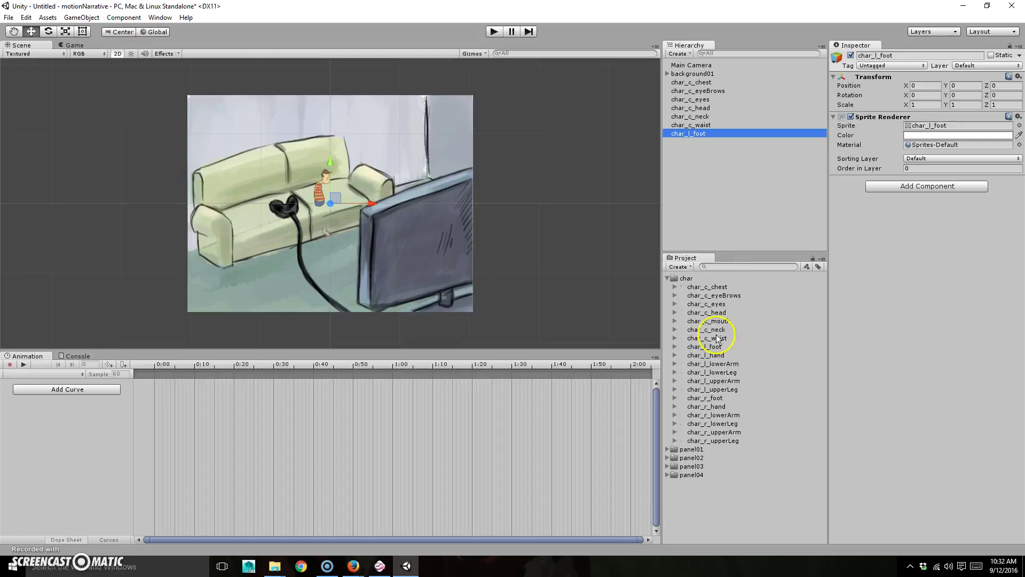
pyautogui.moveTo(726, 354); pyautogui.dragTo(722, 224)
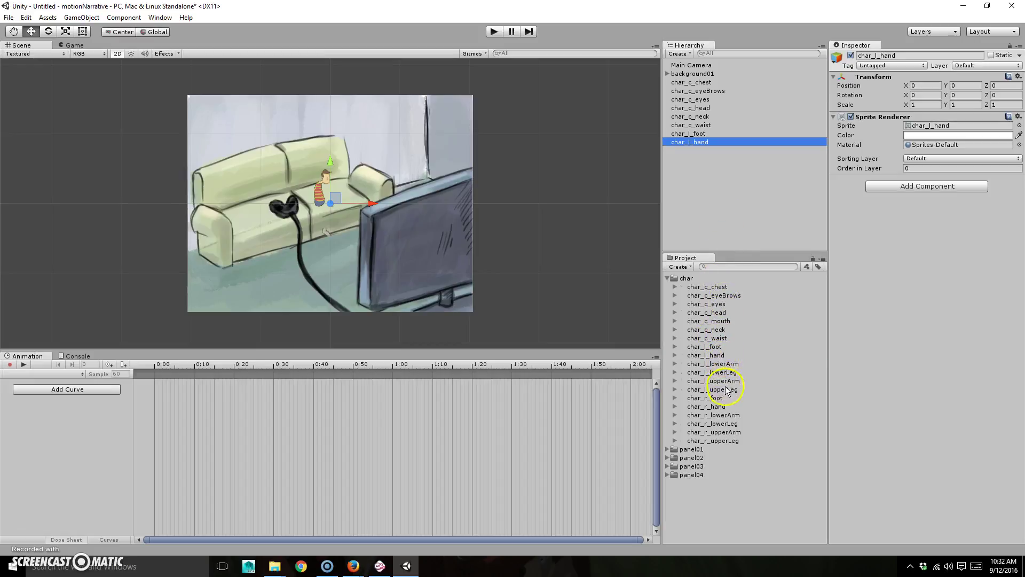
pyautogui.moveTo(724, 368); pyautogui.dragTo(724, 212)
pyautogui.moveTo(717, 369); pyautogui.dragTo(718, 224)
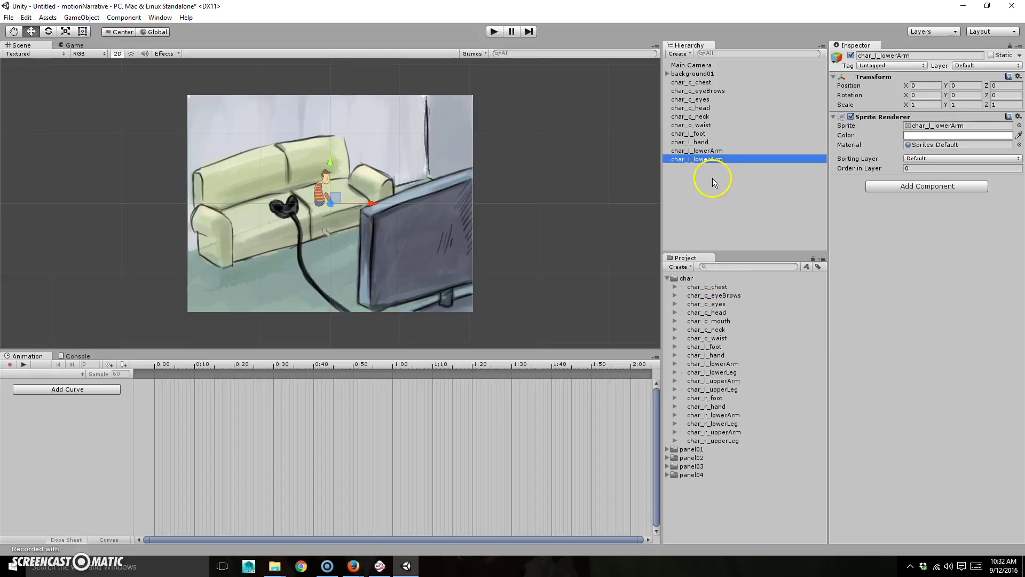
pyautogui.press('Delete')
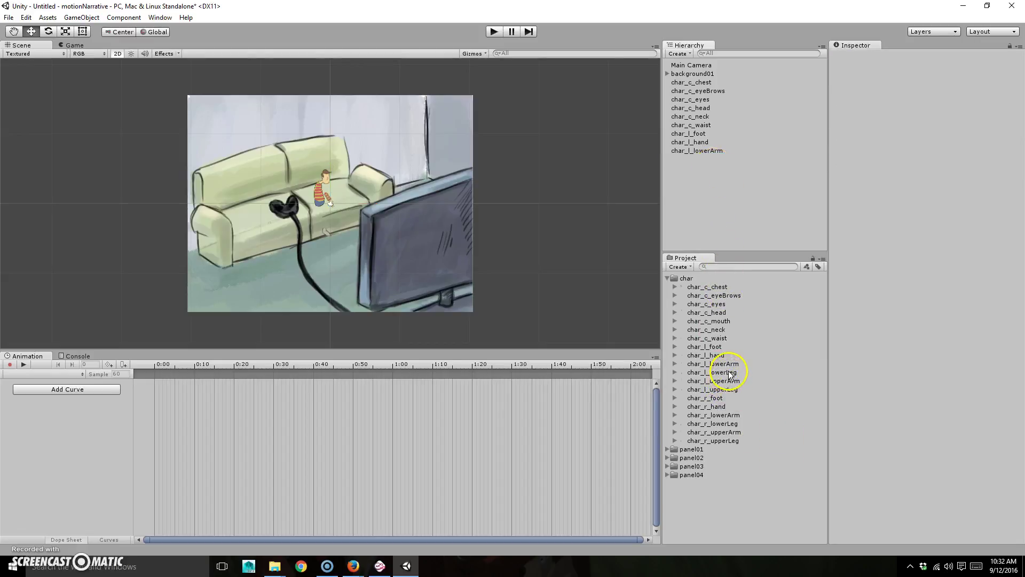
pyautogui.moveTo(732, 232); pyautogui.dragTo(733, 233)
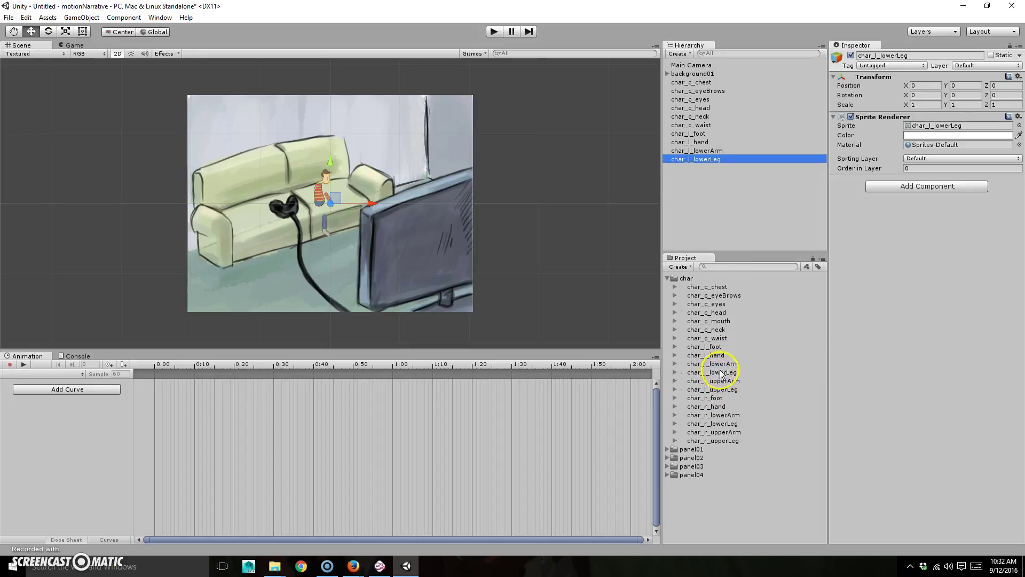
pyautogui.moveTo(719, 381); pyautogui.dragTo(723, 231)
# Step: Add char_r_foot, char_r_lowerLeg, char_r_lowerArm, char_r_upperArm and char_r_upperLeg to the scene
pyautogui.moveTo(714, 402); pyautogui.dragTo(723, 223)
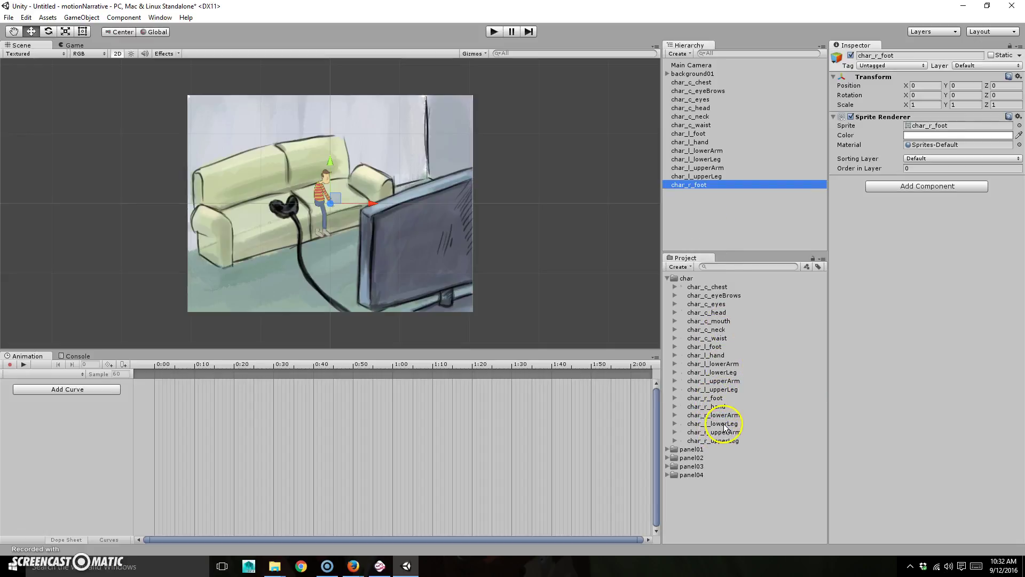
pyautogui.moveTo(725, 428); pyautogui.dragTo(706, 240)
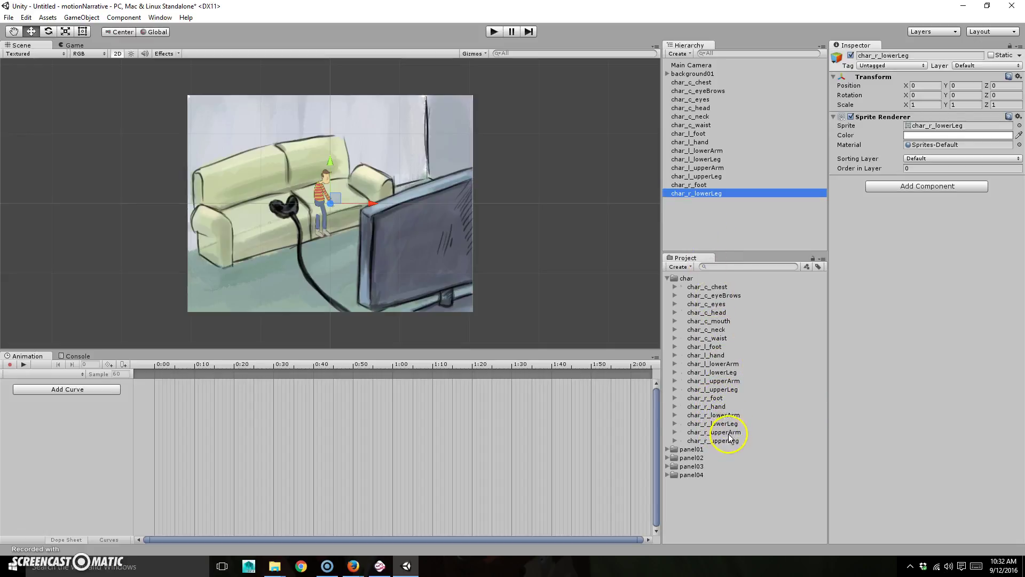
pyautogui.moveTo(713, 415); pyautogui.dragTo(722, 229)
pyautogui.moveTo(720, 434); pyautogui.dragTo(733, 235)
pyautogui.moveTo(730, 444); pyautogui.dragTo(734, 240)
pyautogui.click(734, 241)
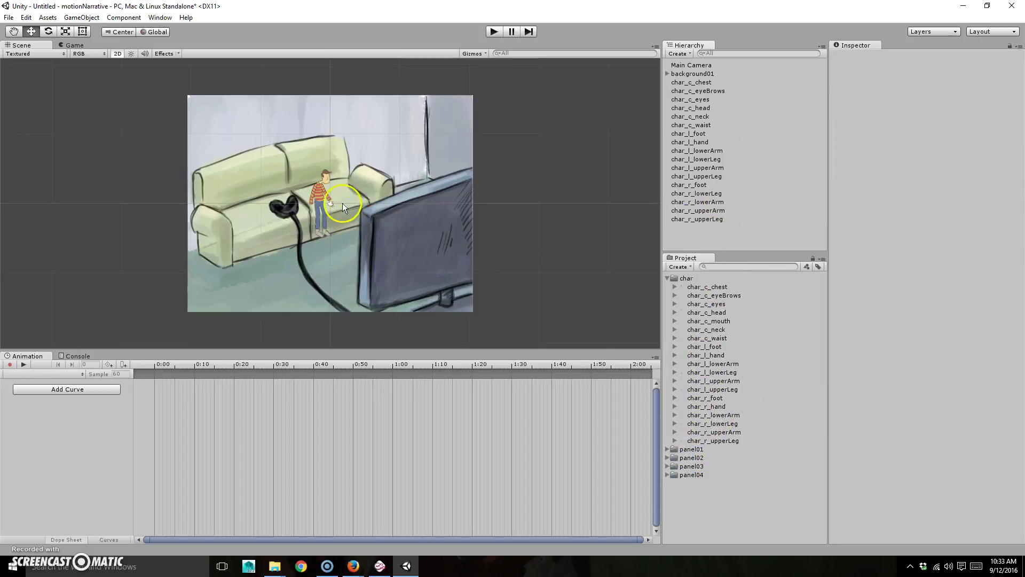
# Step: Zoom in on the character, then drag the char_r_hand sprite from the Project panel into the Hierarchy
pyautogui.scroll(10, 339, 192)
pyautogui.scroll(3, 352, 248)
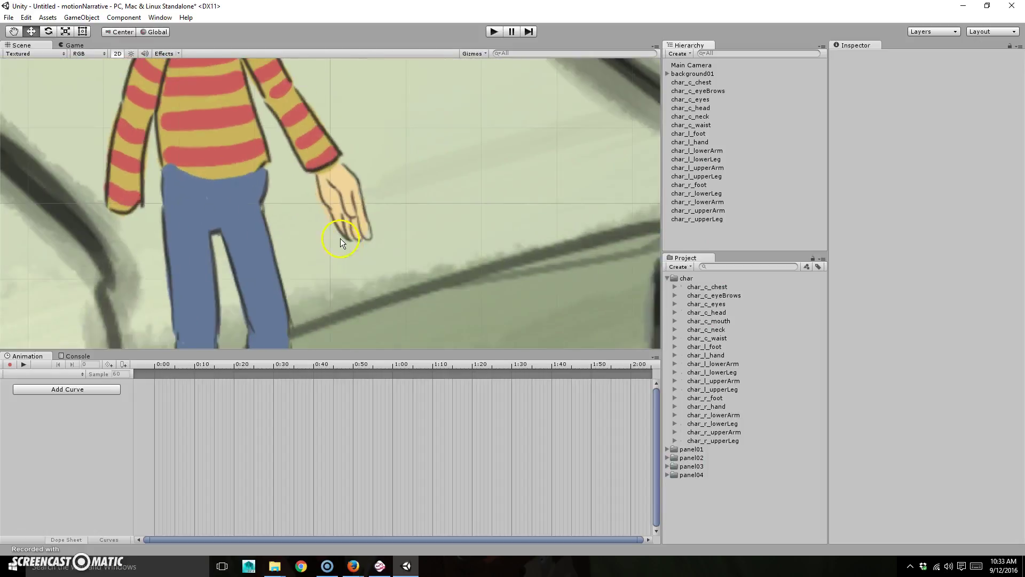
pyautogui.scroll(-8, 339, 236)
pyautogui.scroll(8, 345, 239)
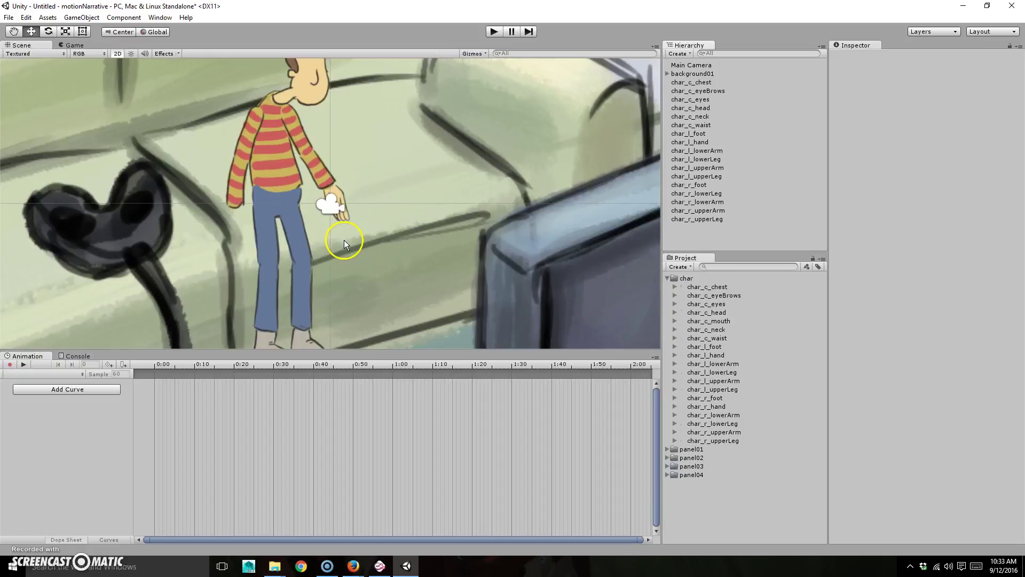
pyautogui.scroll(-3, 344, 242)
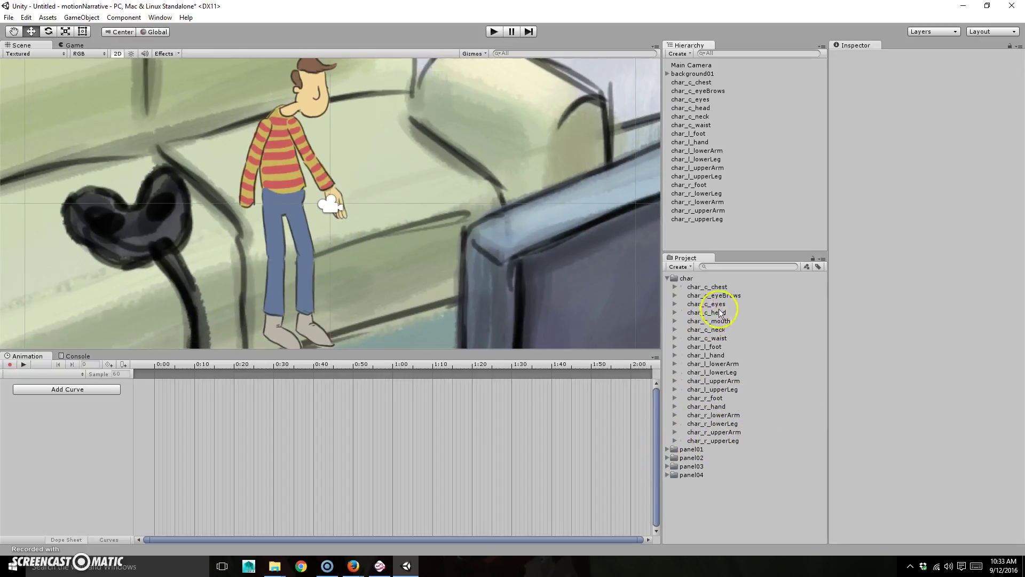
pyautogui.click(724, 407)
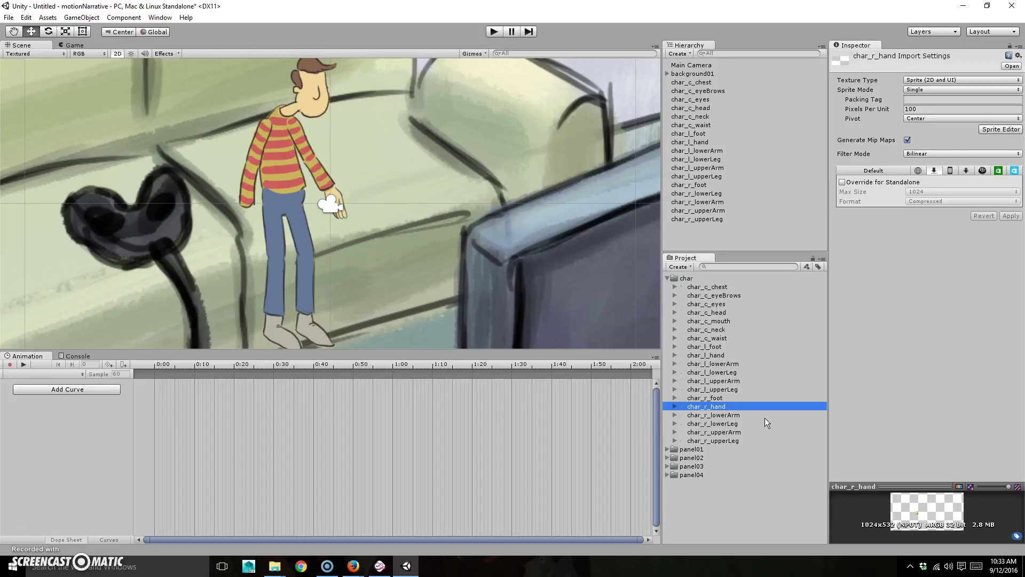
pyautogui.moveTo(720, 355); pyautogui.dragTo(712, 236)
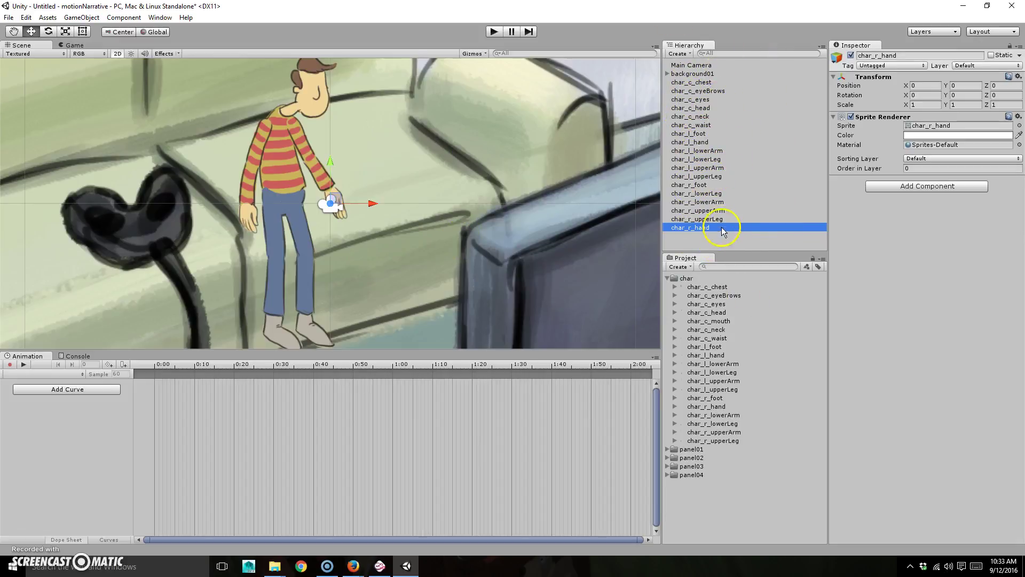
# Step: Create an empty GameObject and rename it 'character'
pyautogui.click(678, 54)
pyautogui.click(700, 65)
pyautogui.click(929, 54)
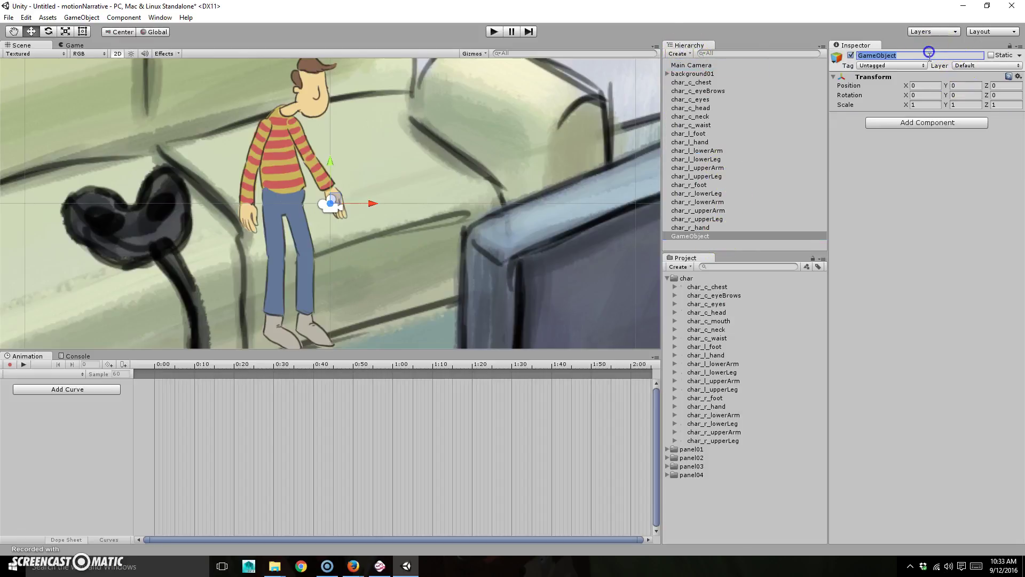
pyautogui.write('character')
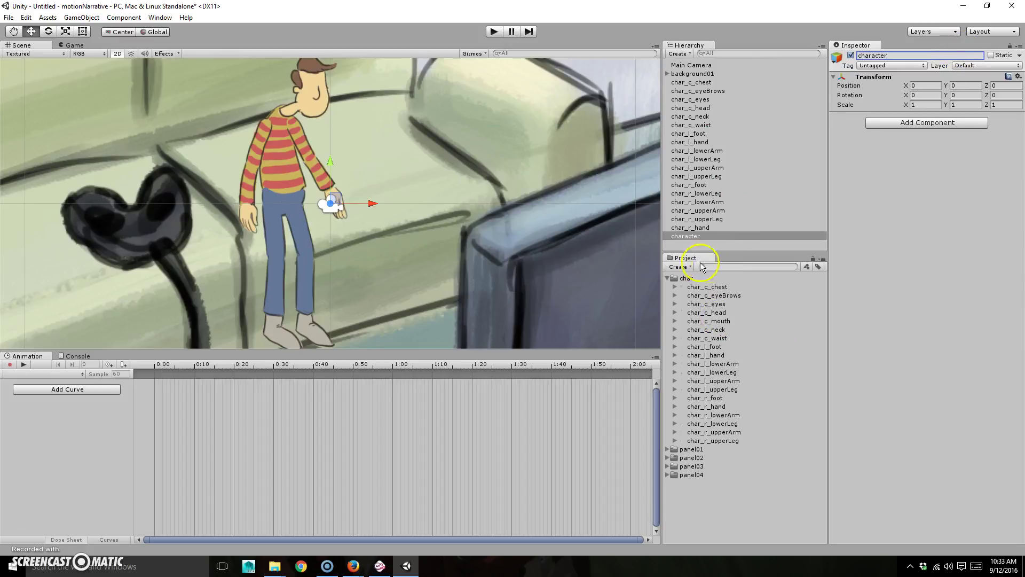
# Step: Make all char parts, from char_c_chest through char_r_hand, children of character
pyautogui.click(705, 83)
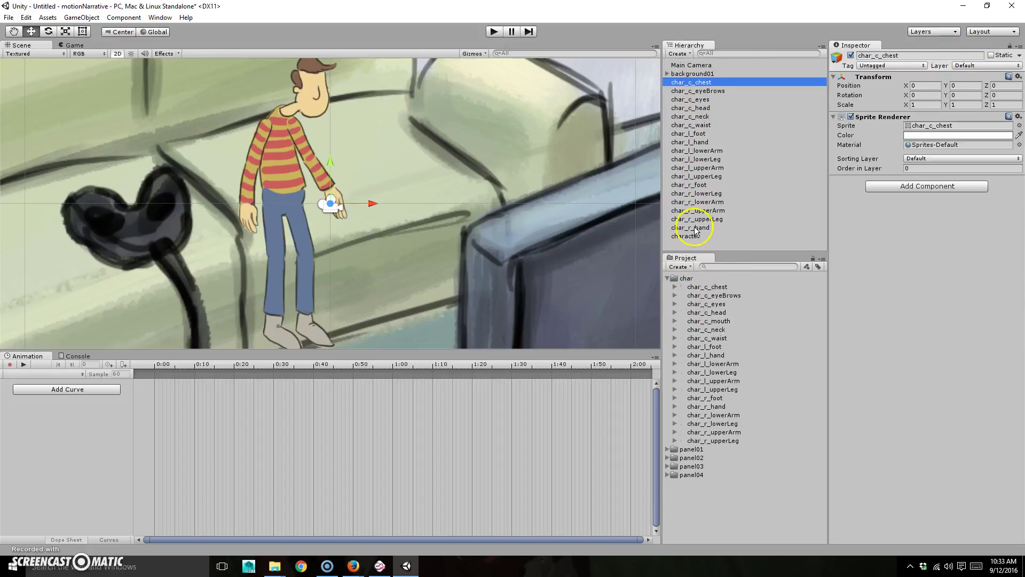
pyautogui.keyDown('shift'); pyautogui.click(689, 227); pyautogui.keyUp('shift')
pyautogui.moveTo(698, 126); pyautogui.dragTo(702, 237)
pyautogui.click(719, 244)
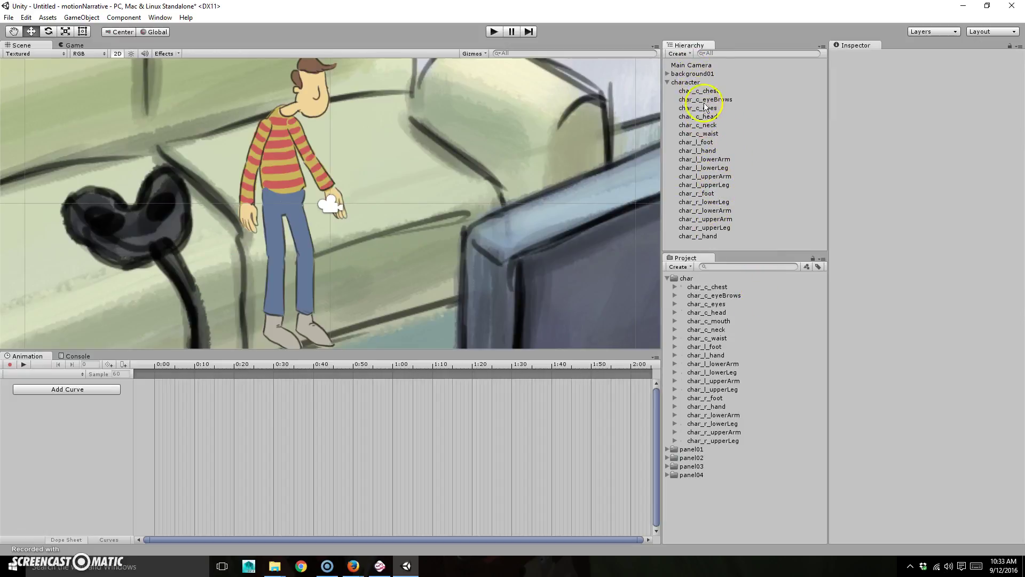
# Step: Reorder the leg rows in the Hierarchy: char_r_lowerLeg, char_l_upperLeg, char_l_foot and char_r_upperLeg
pyautogui.click(715, 91)
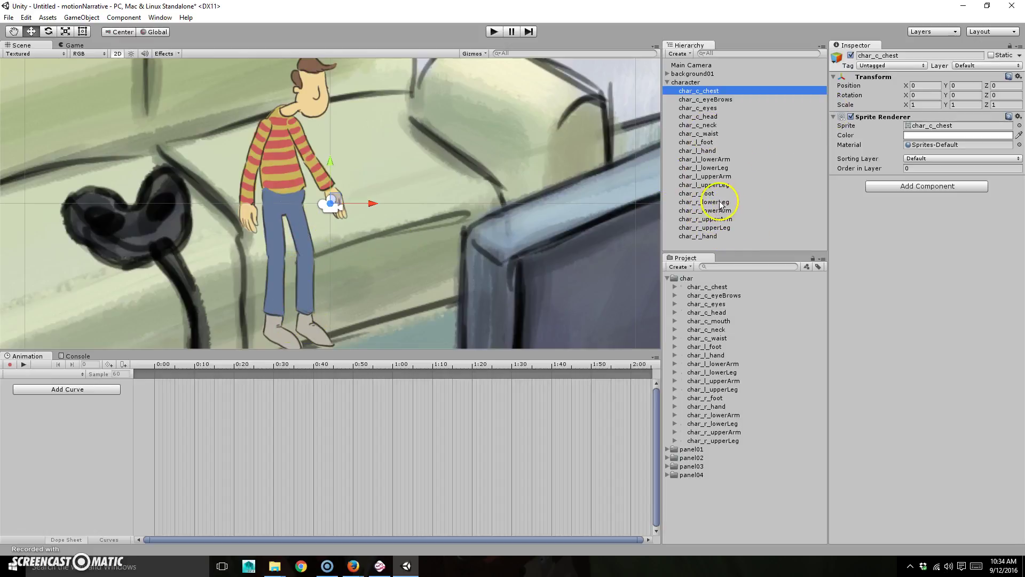
pyautogui.click(747, 203)
pyautogui.moveTo(749, 206); pyautogui.dragTo(725, 239)
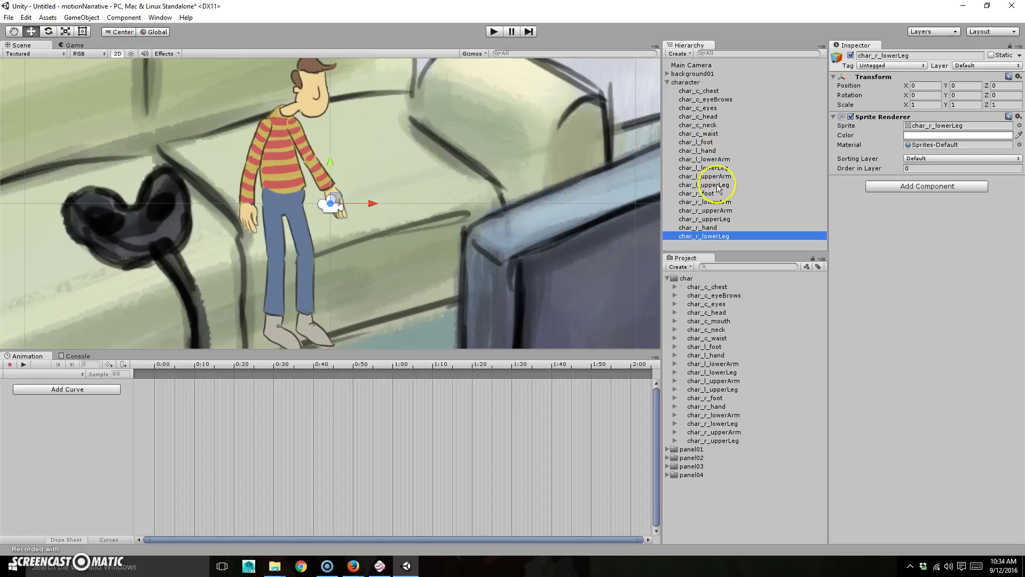
pyautogui.moveTo(716, 185); pyautogui.dragTo(725, 232)
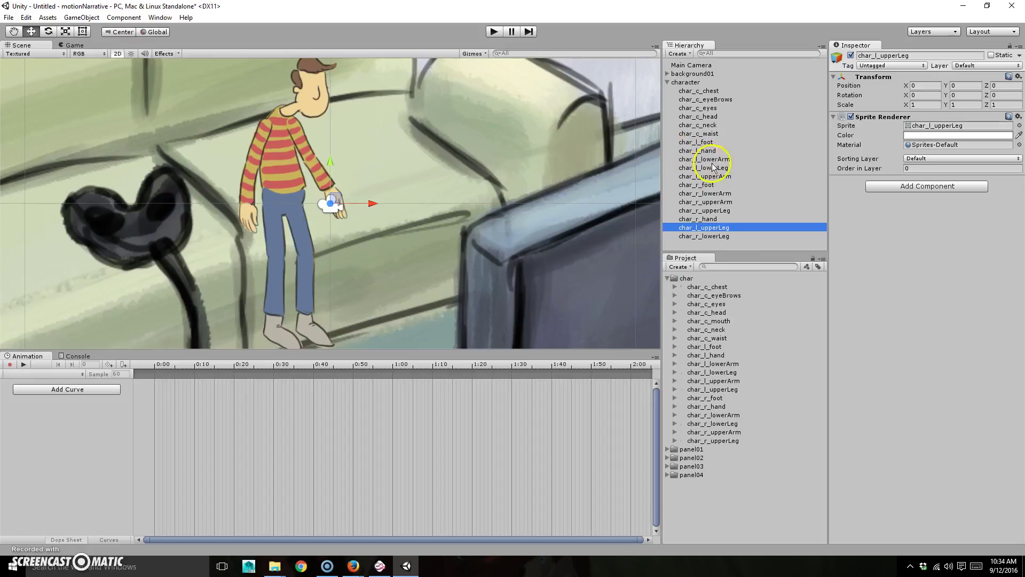
pyautogui.click(697, 185)
pyautogui.click(708, 142)
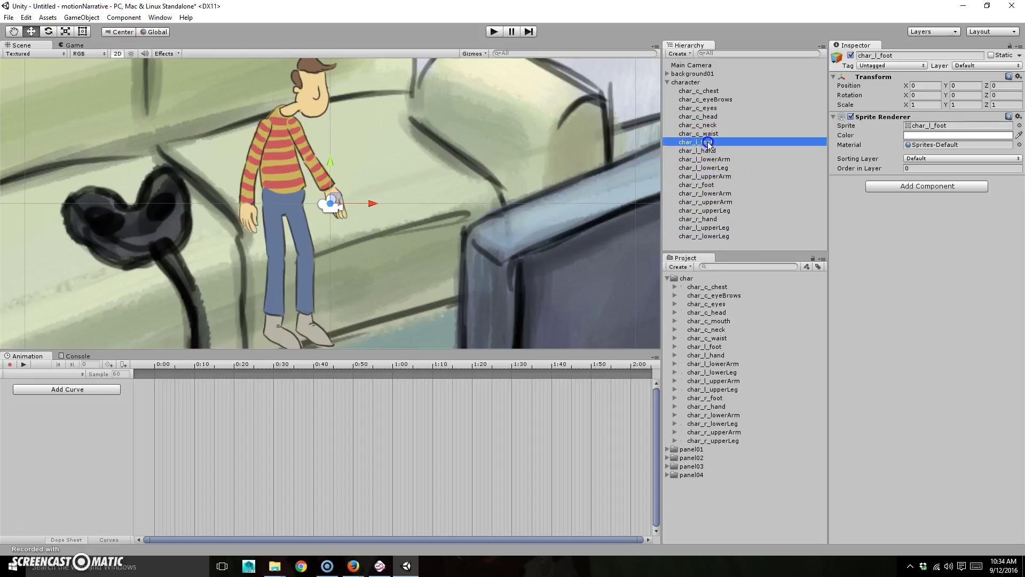
pyautogui.moveTo(710, 141); pyautogui.dragTo(728, 236)
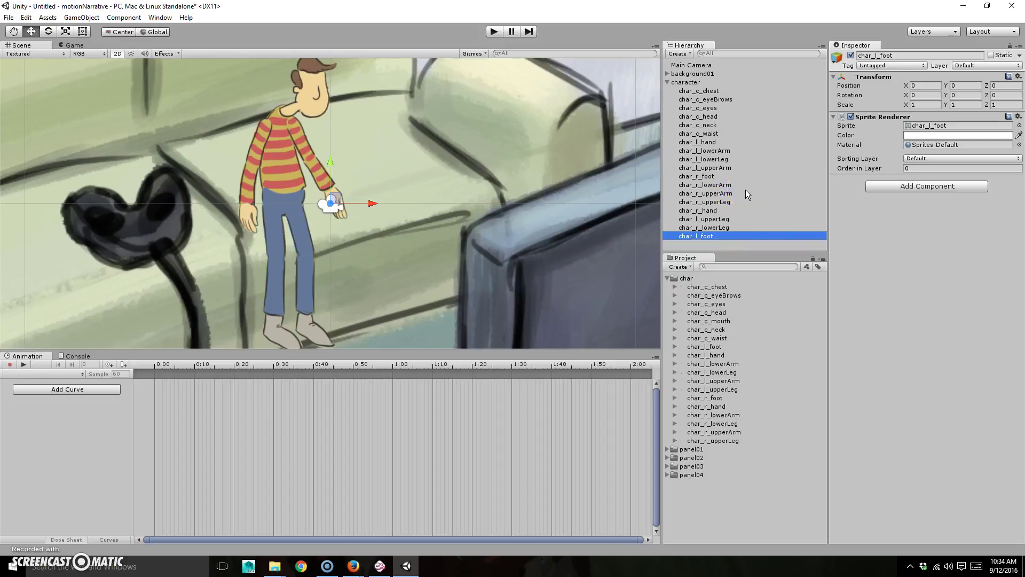
pyautogui.moveTo(718, 228); pyautogui.dragTo(745, 193)
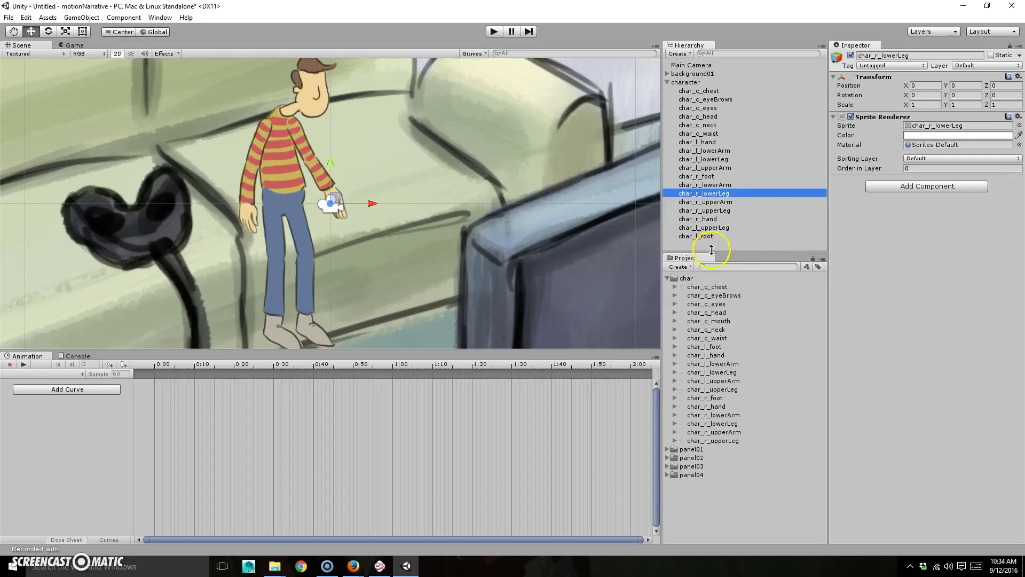
pyautogui.click(728, 210)
pyautogui.moveTo(731, 209); pyautogui.dragTo(727, 225)
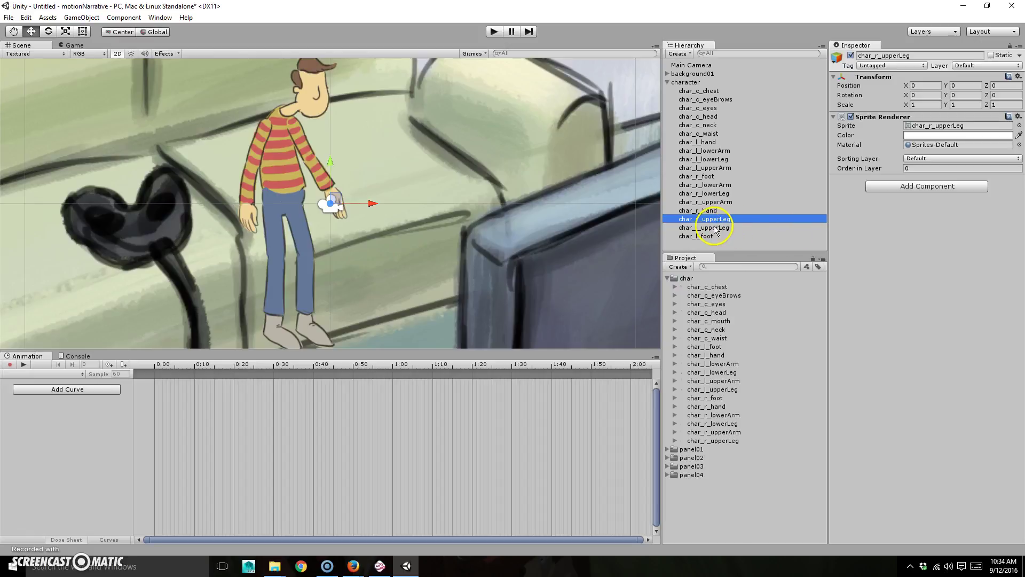
pyautogui.moveTo(717, 220)
pyautogui.mouseDown()
pyautogui.moveTo(723, 147)
pyautogui.moveTo(728, 234)
pyautogui.mouseUp()
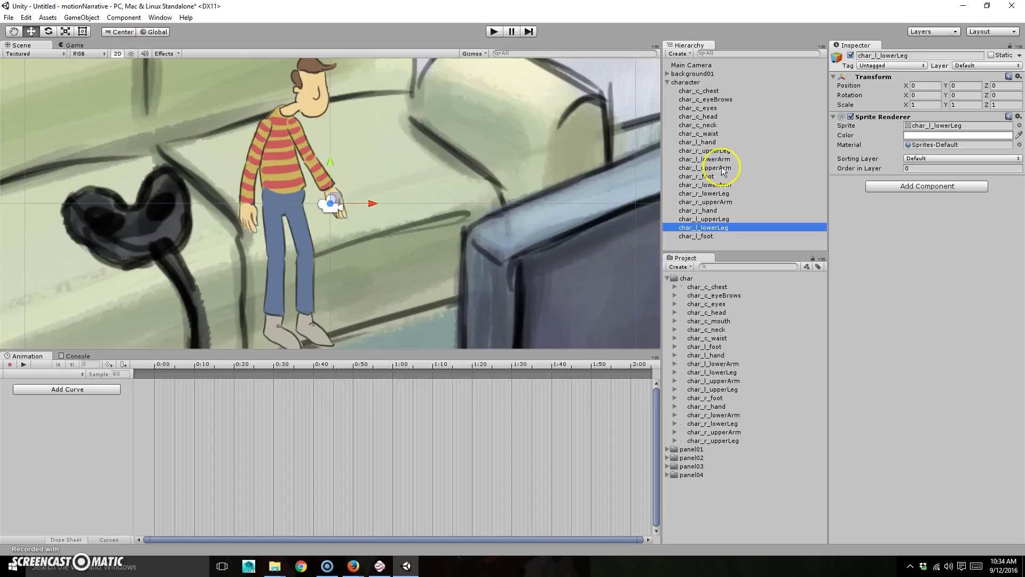
# Step: Group the left upper arm, lower arm and hand in order, and place char_c_chest after the right arm
pyautogui.moveTo(724, 167); pyautogui.dragTo(726, 215)
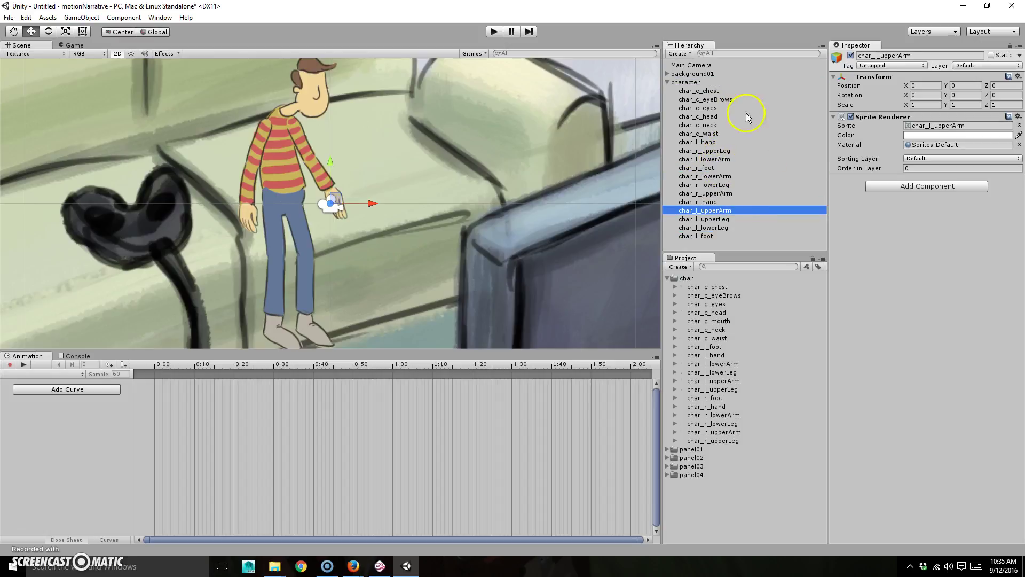
pyautogui.moveTo(723, 161); pyautogui.dragTo(726, 216)
pyautogui.moveTo(711, 142); pyautogui.dragTo(746, 216)
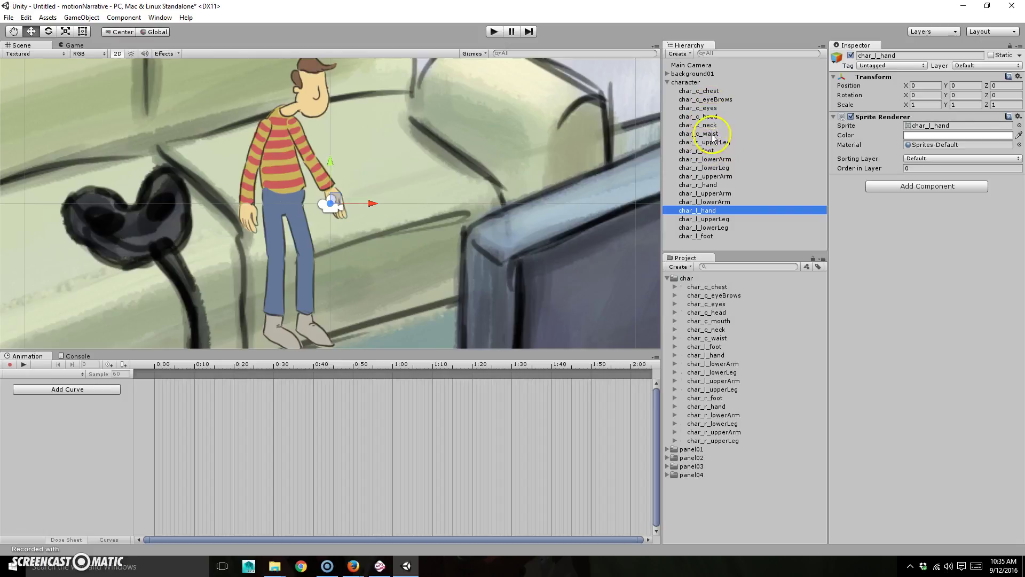
pyautogui.moveTo(699, 91); pyautogui.dragTo(735, 191)
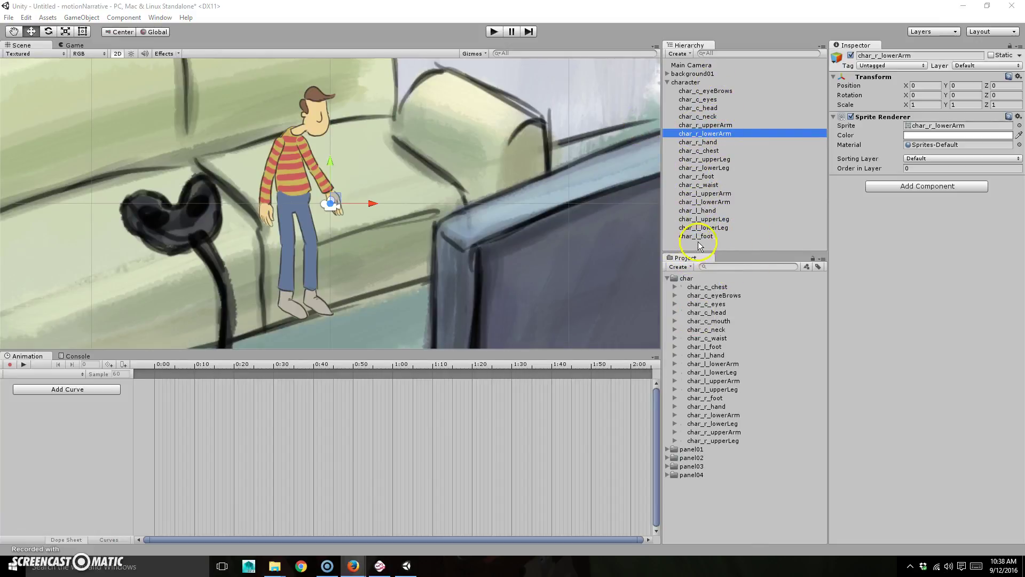
# Step: Parent the left lower leg, left lower arm and right lower leg to their upper parts, testing with a move and an undo
pyautogui.moveTo(713, 227)
pyautogui.mouseDown()
pyautogui.moveTo(726, 222)
pyautogui.moveTo(704, 236)
pyautogui.moveTo(730, 230)
pyautogui.mouseUp()
pyautogui.click(697, 220)
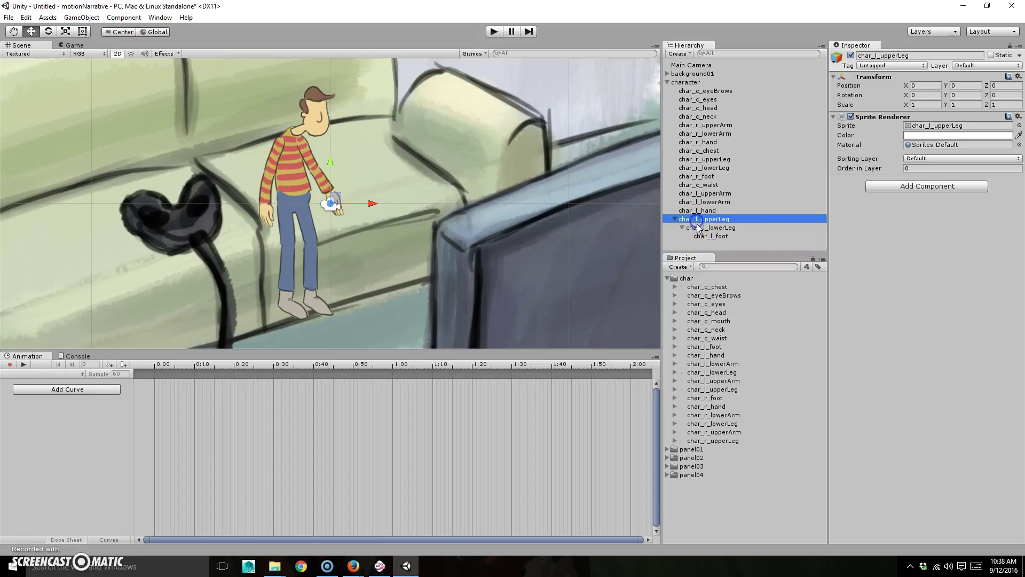
pyautogui.moveTo(372, 205); pyautogui.dragTo(416, 202)
pyautogui.hotkey('ctrl', 'z')
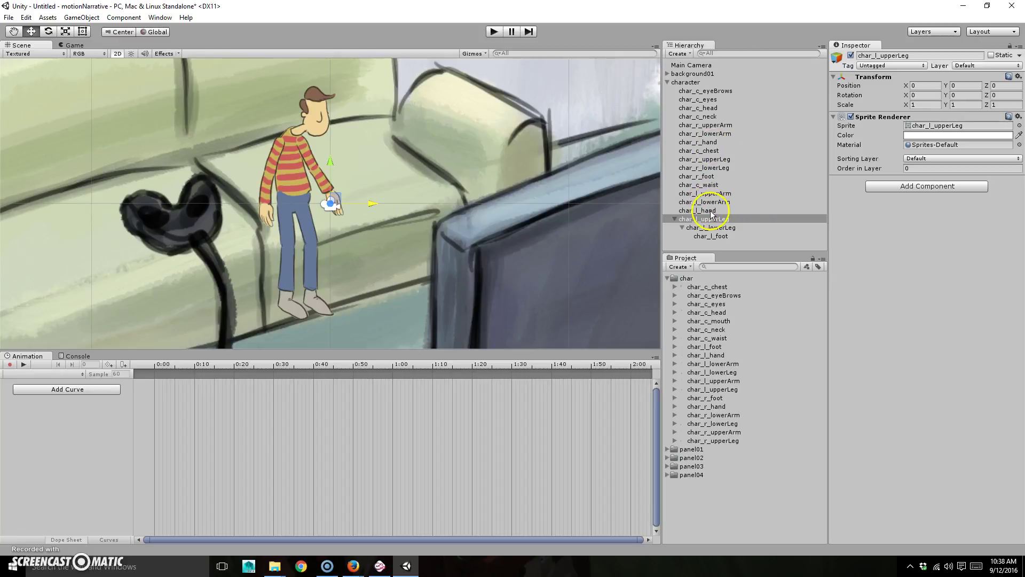
pyautogui.moveTo(719, 202)
pyautogui.mouseDown()
pyautogui.moveTo(728, 193)
pyautogui.moveTo(715, 209)
pyautogui.moveTo(726, 203)
pyautogui.mouseUp()
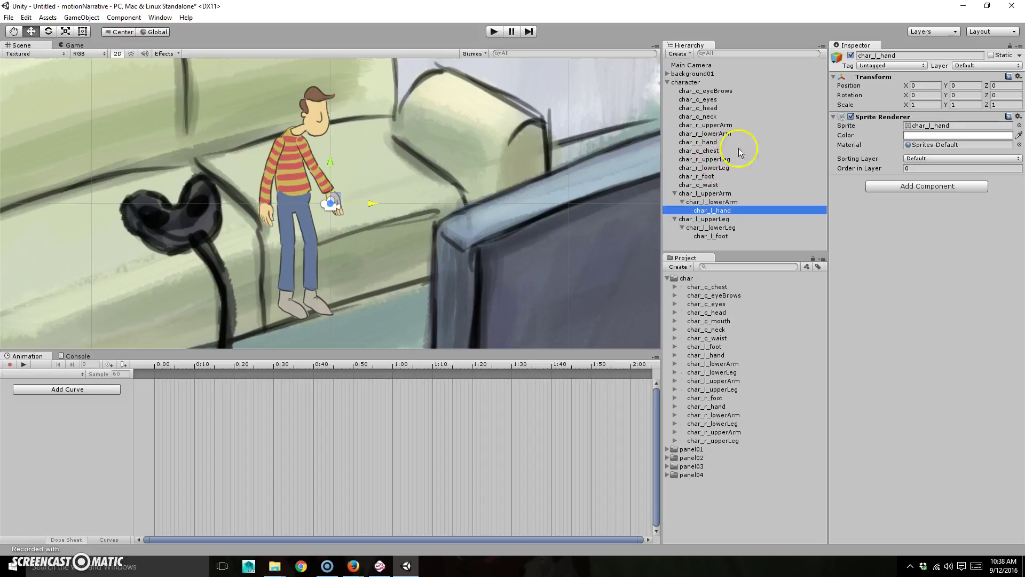
pyautogui.click(724, 168)
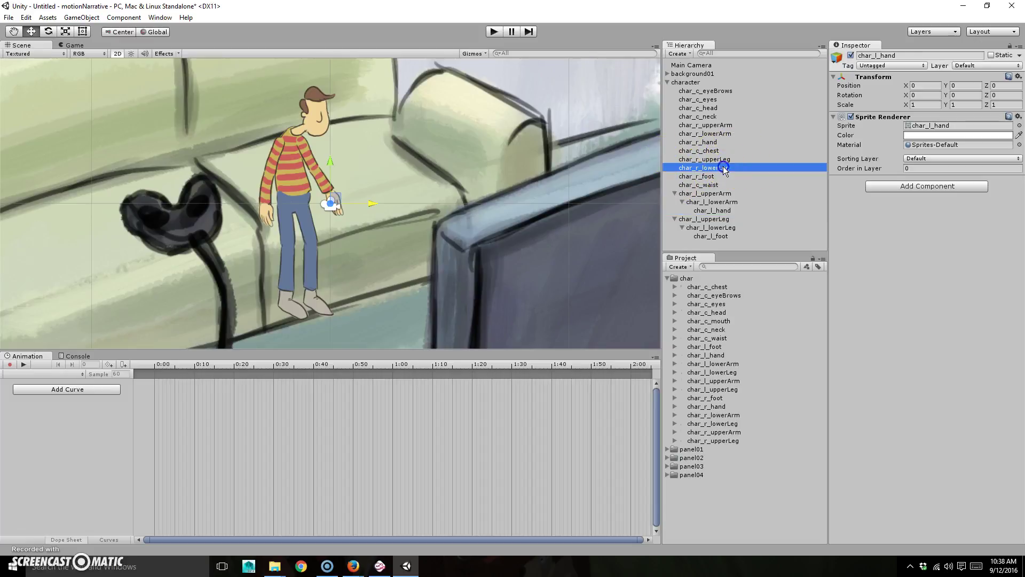
pyautogui.moveTo(724, 168); pyautogui.dragTo(731, 127)
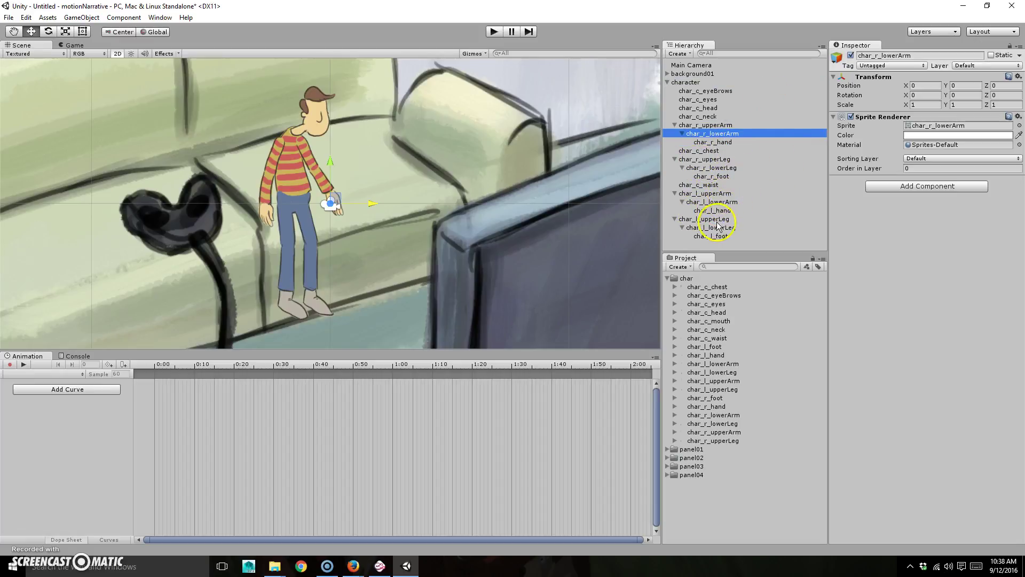
# Step: Parent the left upper leg to the waist, the left upper arm to the chest, the chest to the waist, and the neck with the head to the chest
pyautogui.moveTo(709, 219); pyautogui.dragTo(706, 186)
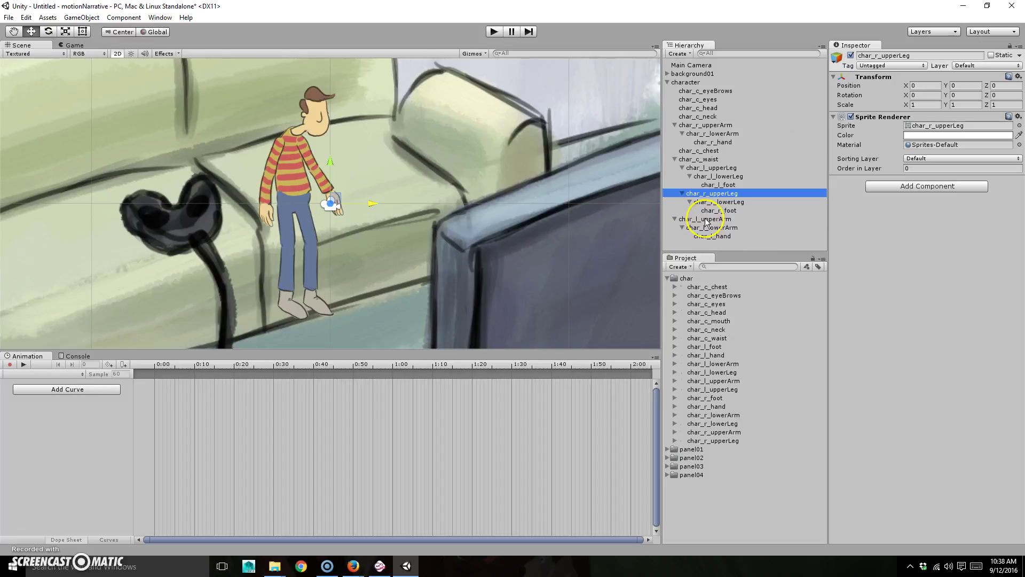
pyautogui.moveTo(706, 221); pyautogui.dragTo(714, 154)
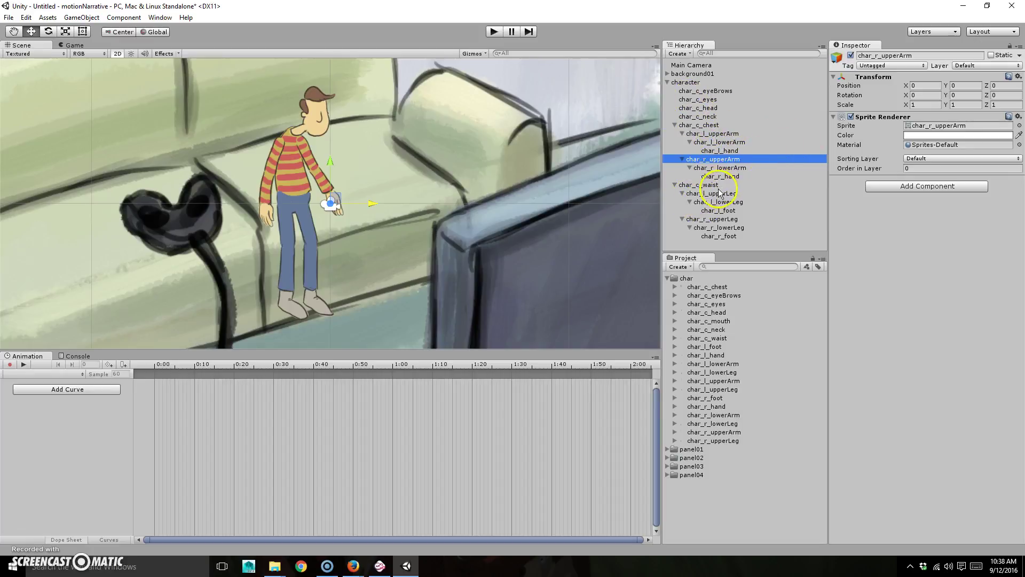
pyautogui.moveTo(718, 127); pyautogui.dragTo(732, 109)
pyautogui.click(717, 117)
pyautogui.click(712, 99)
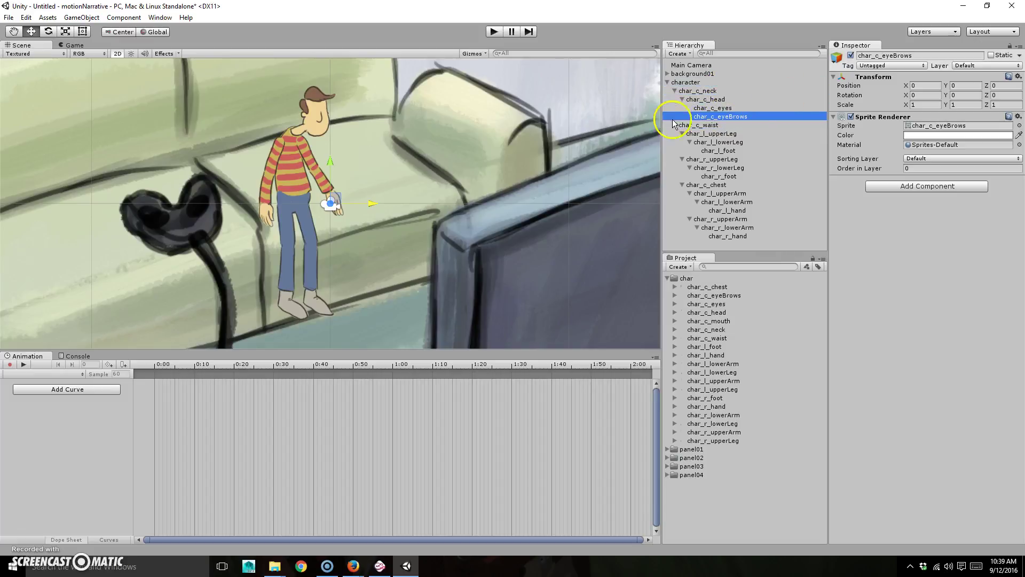
pyautogui.click(692, 91)
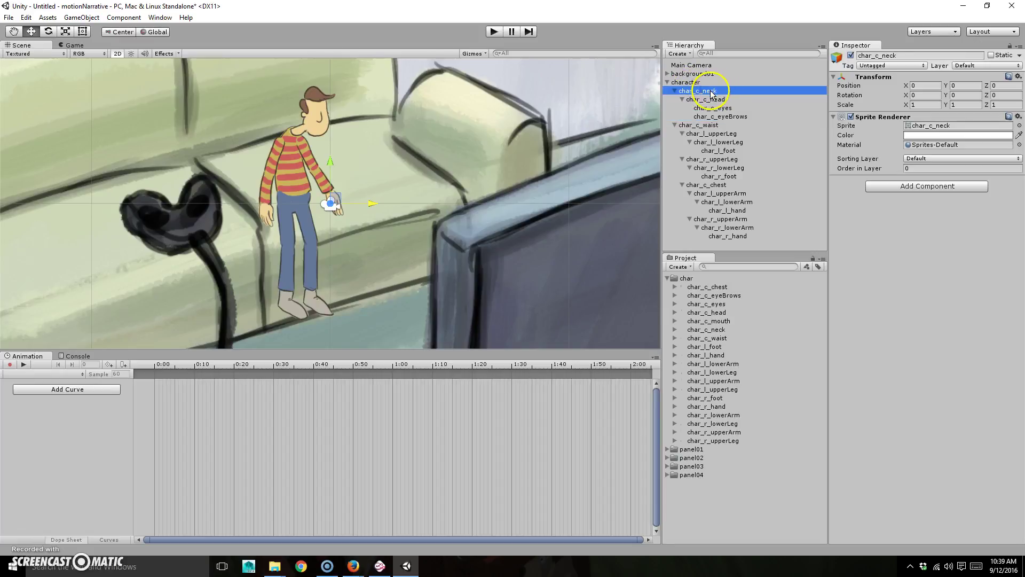
pyautogui.moveTo(712, 93); pyautogui.dragTo(733, 185)
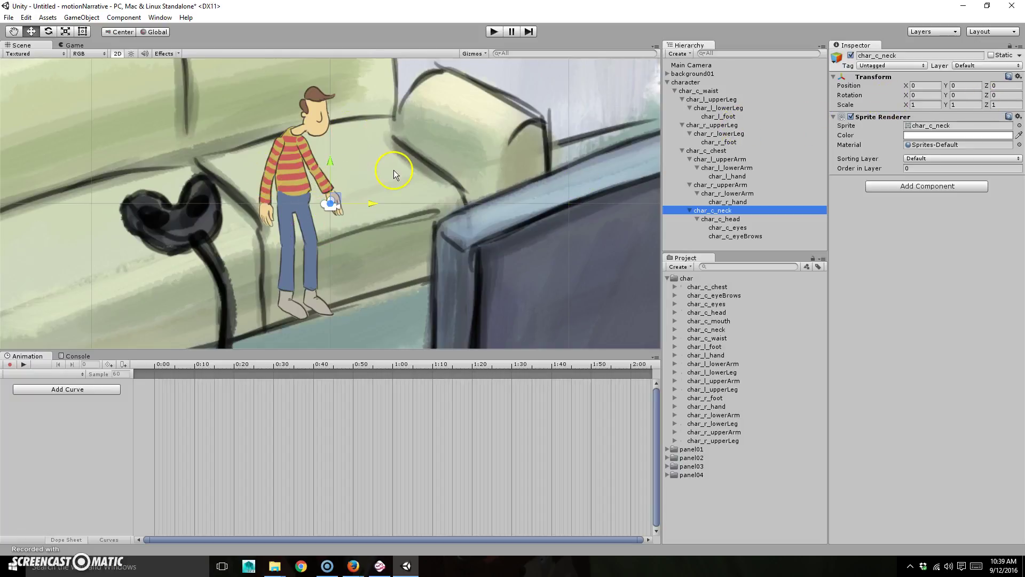
# Step: Switch the Scene view to 3D perspective and orbit to see the character from the side
pyautogui.moveTo(383, 190); pyautogui.dragTo(380, 210, button='middle')
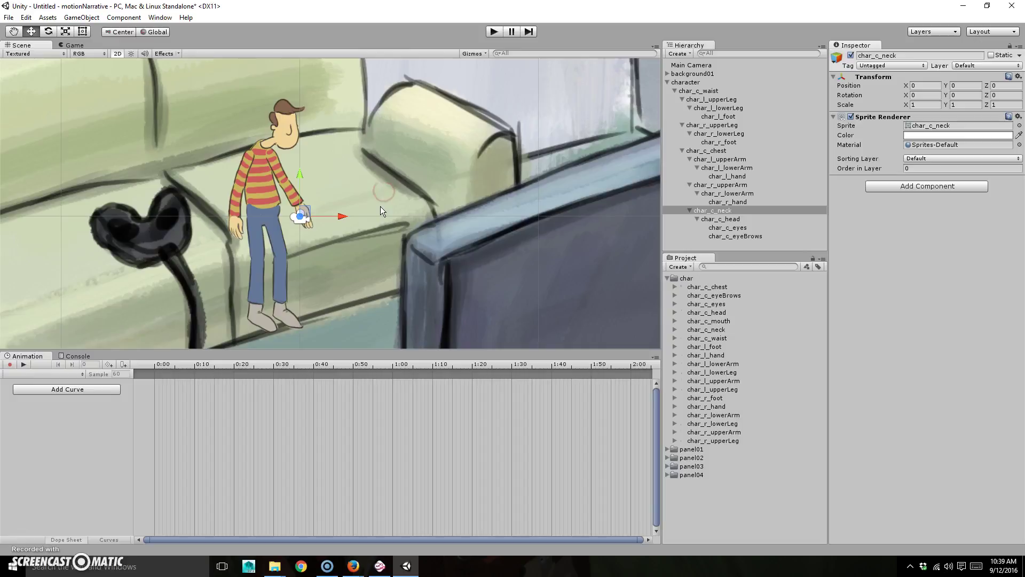
pyautogui.click(331, 218)
pyautogui.click(118, 54)
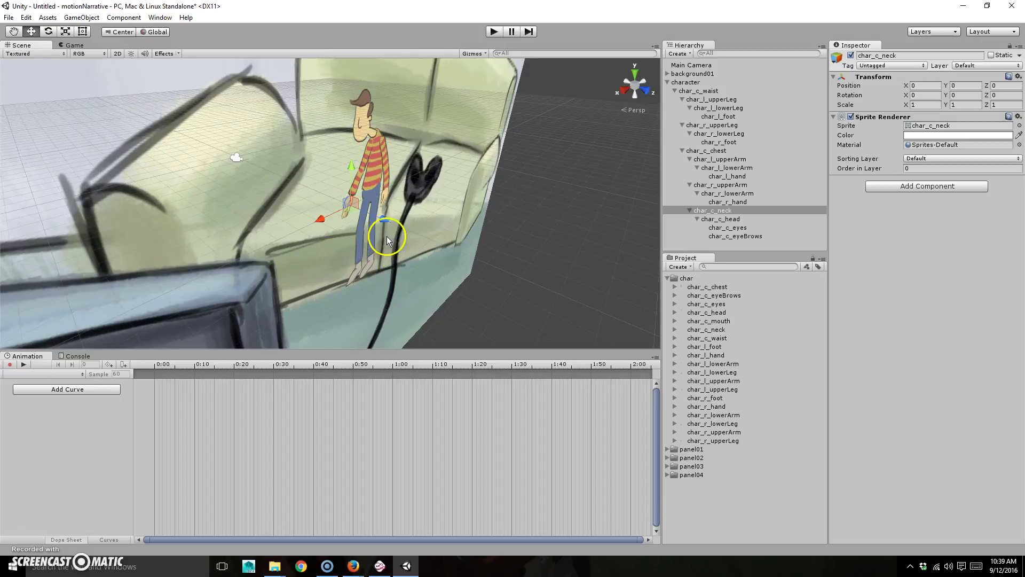
pyautogui.keyDown('alt'); pyautogui.moveTo(366, 241); pyautogui.dragTo(535, 199); pyautogui.keyUp('alt')
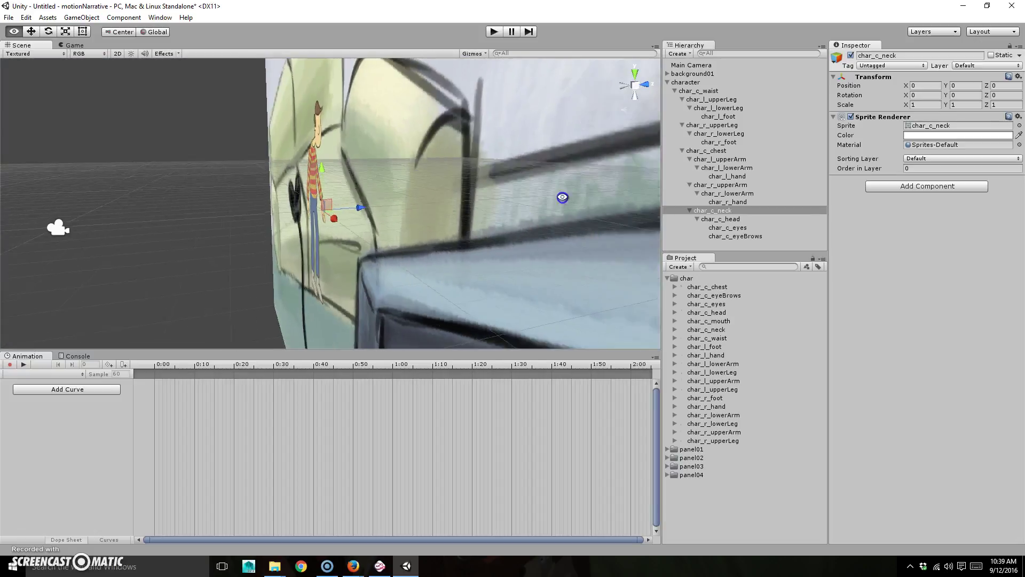
pyautogui.keyDown('alt'); pyautogui.moveTo(551, 200); pyautogui.dragTo(579, 209); pyautogui.keyUp('alt')
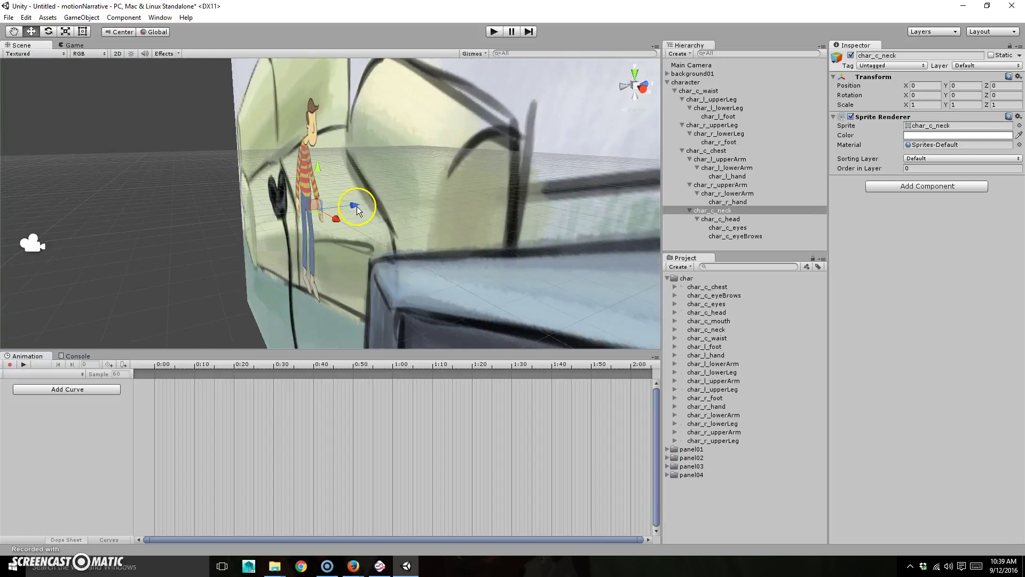
# Step: Push the neck backward in depth, undo it, then orbit around the character with the eyes selected
pyautogui.moveTo(357, 210); pyautogui.dragTo(338, 211)
pyautogui.keyDown('alt'); pyautogui.moveTo(251, 229); pyautogui.dragTo(415, 210); pyautogui.keyUp('alt')
pyautogui.hotkey('ctrl', 'z')
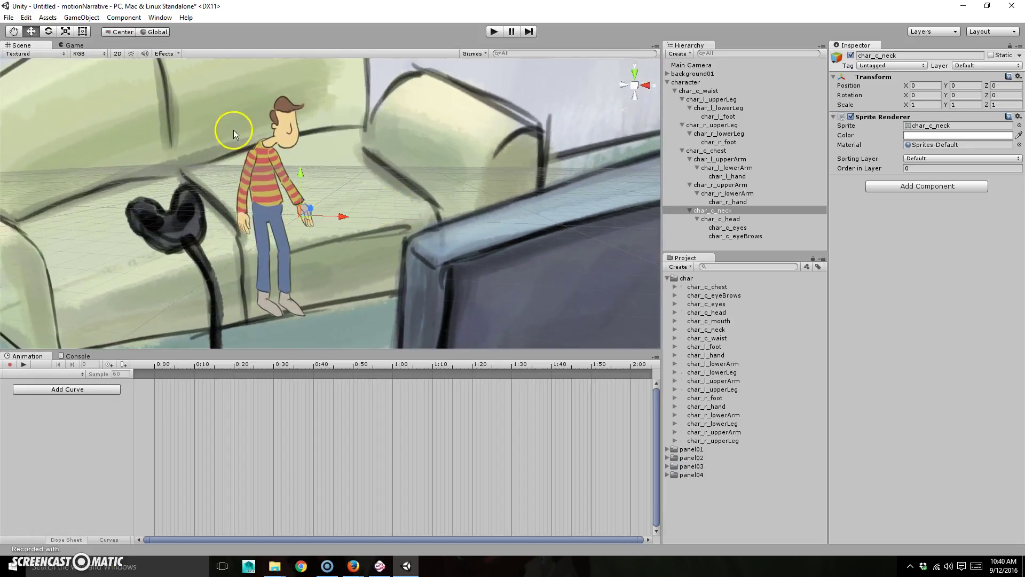
pyautogui.click(737, 228)
pyautogui.keyDown('alt'); pyautogui.moveTo(256, 160); pyautogui.dragTo(419, 167); pyautogui.keyUp('alt')
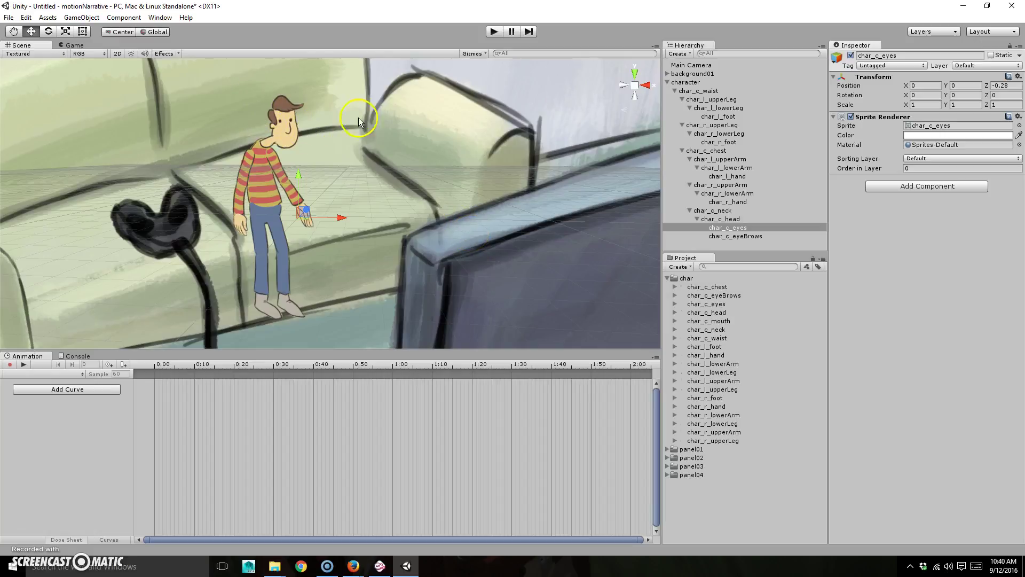
pyautogui.keyDown('alt'); pyautogui.moveTo(396, 229); pyautogui.dragTo(343, 224); pyautogui.keyUp('alt')
pyautogui.scroll(3, 329, 240)
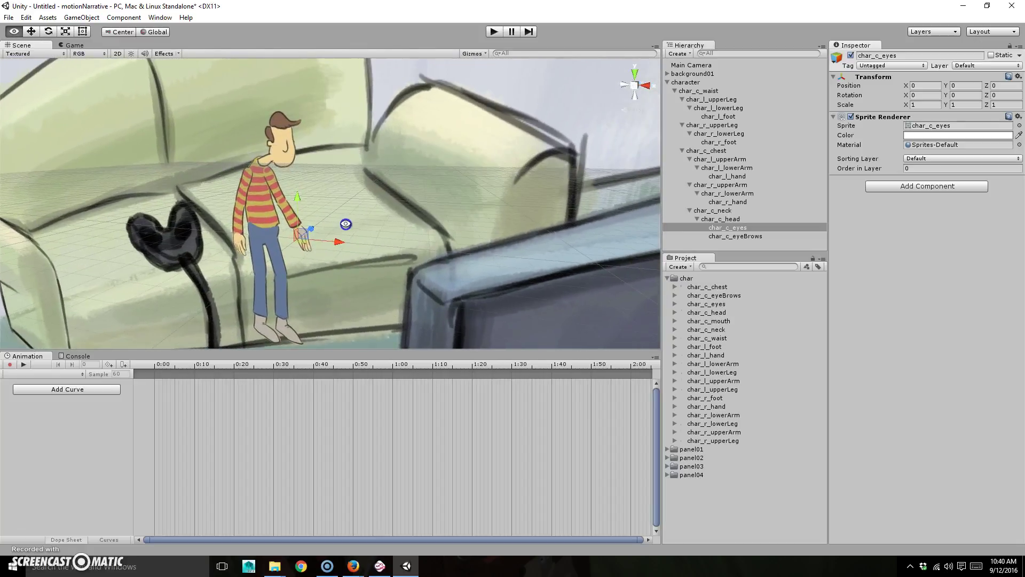
# Step: Return the Scene view to 2D and open the sorting layer settings from the eyes' Sorting Layer menu
pyautogui.click(117, 54)
pyautogui.press('t')
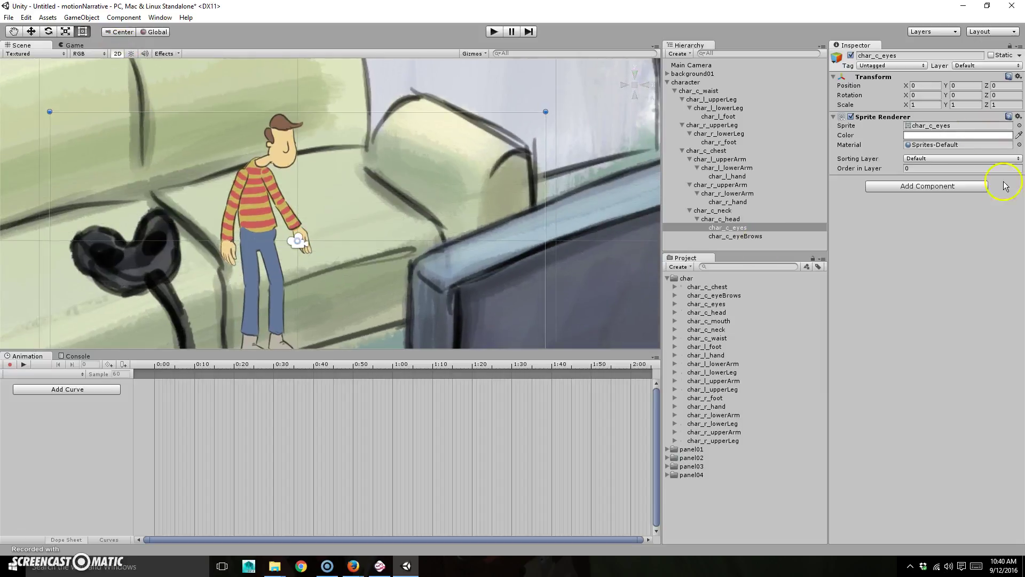
pyautogui.click(918, 159)
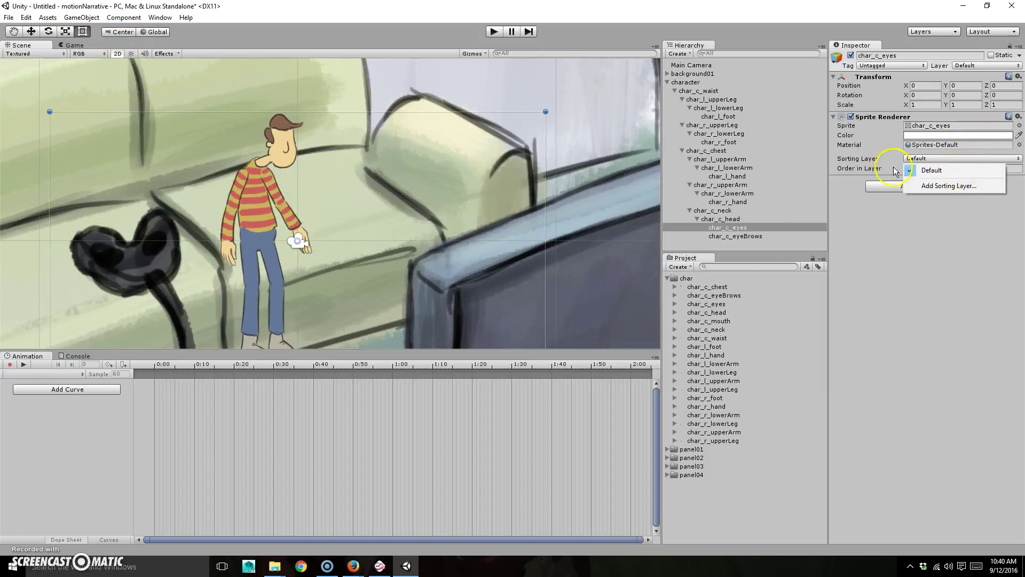
pyautogui.click(901, 288)
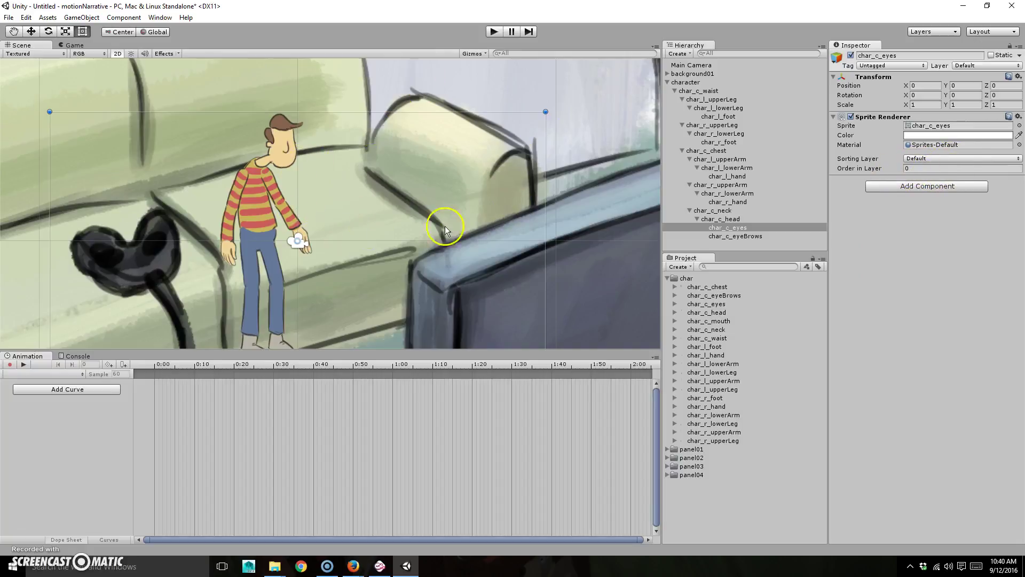
pyautogui.click(939, 159)
pyautogui.click(943, 185)
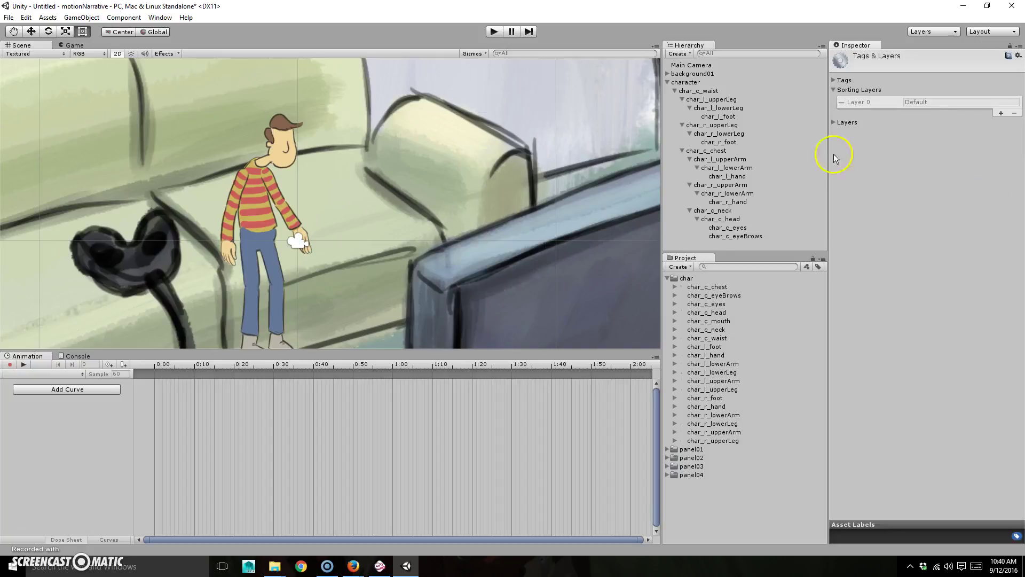
# Step: Add three sorting layers named background, midground and foreground
pyautogui.click(1001, 113)
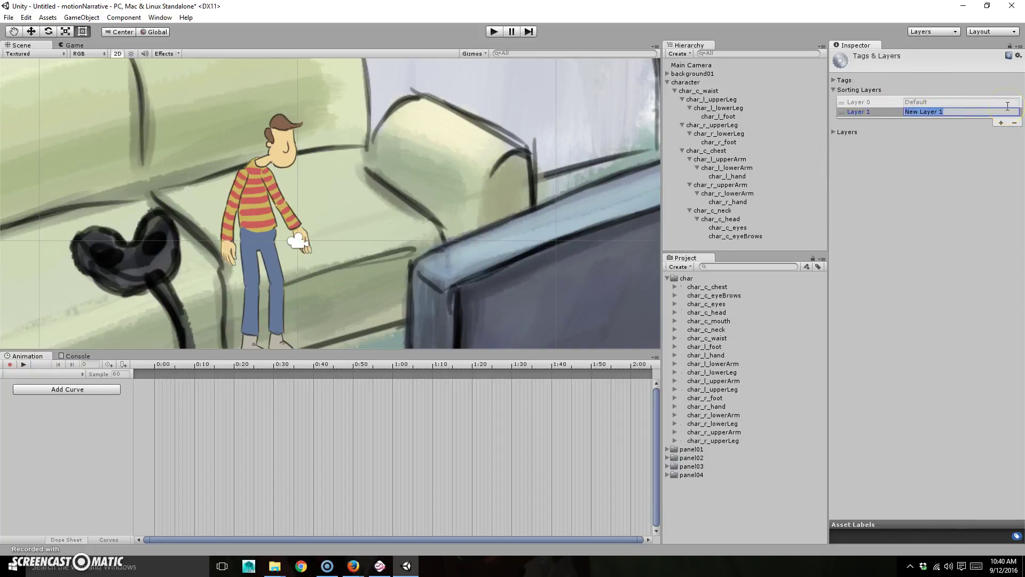
pyautogui.write('background')
pyautogui.click(1001, 122)
pyautogui.click(961, 120)
pyautogui.write('midground')
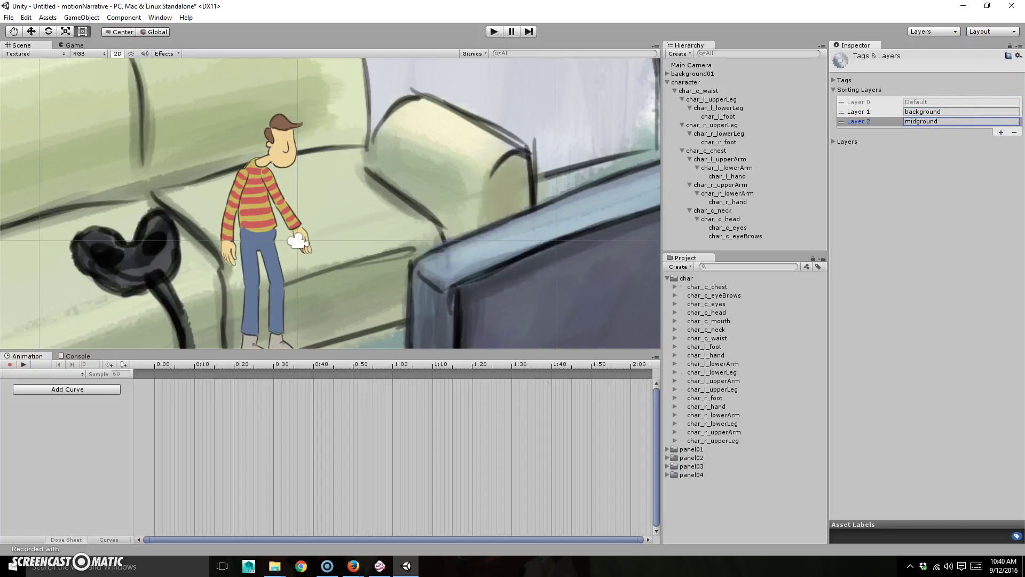
pyautogui.click(1001, 132)
pyautogui.click(950, 131)
pyautogui.write('foreground')
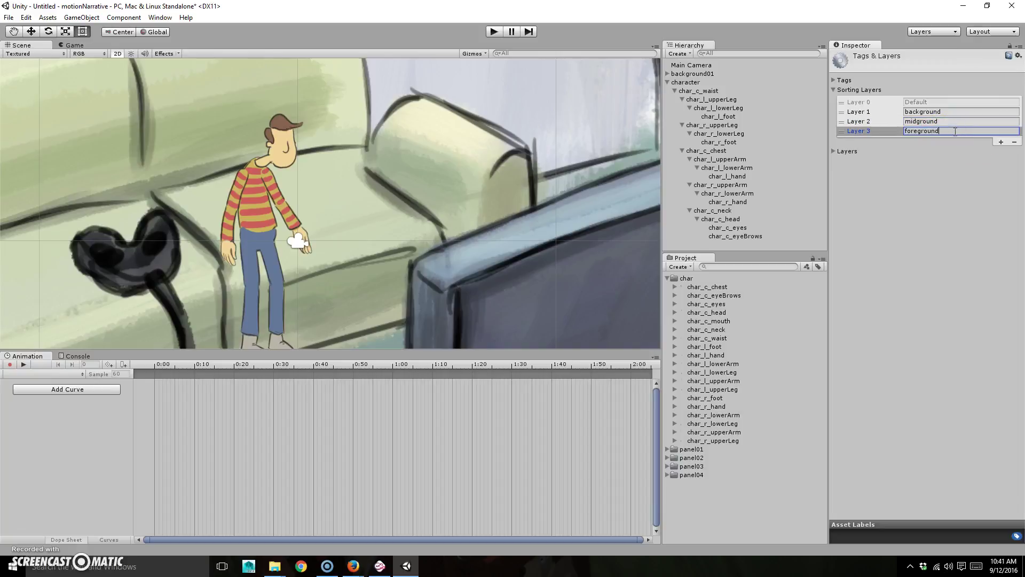
pyautogui.click(854, 90)
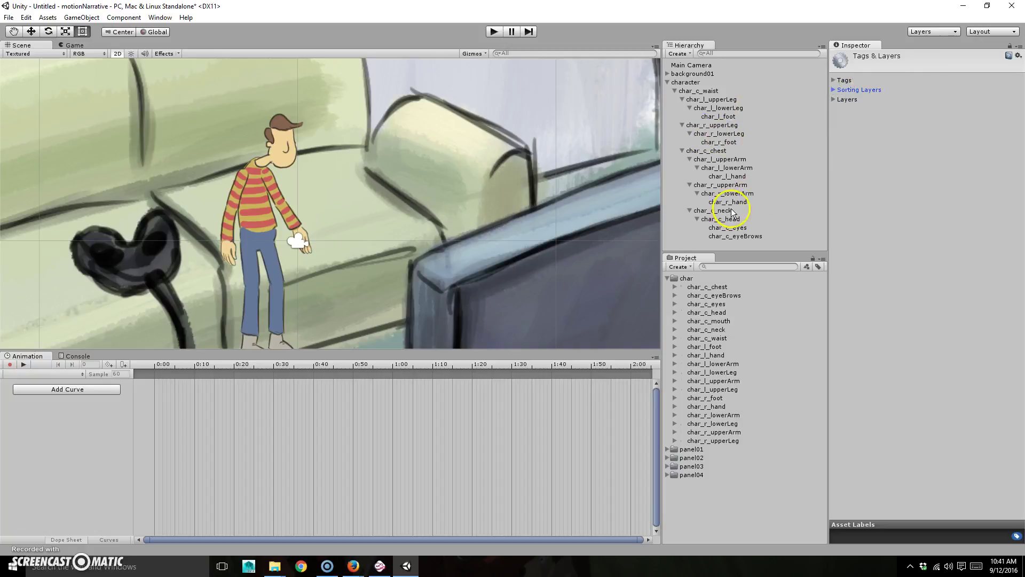
# Step: Put char_c_waist, then all remaining character parts, on the midground sorting layer
pyautogui.click(700, 90)
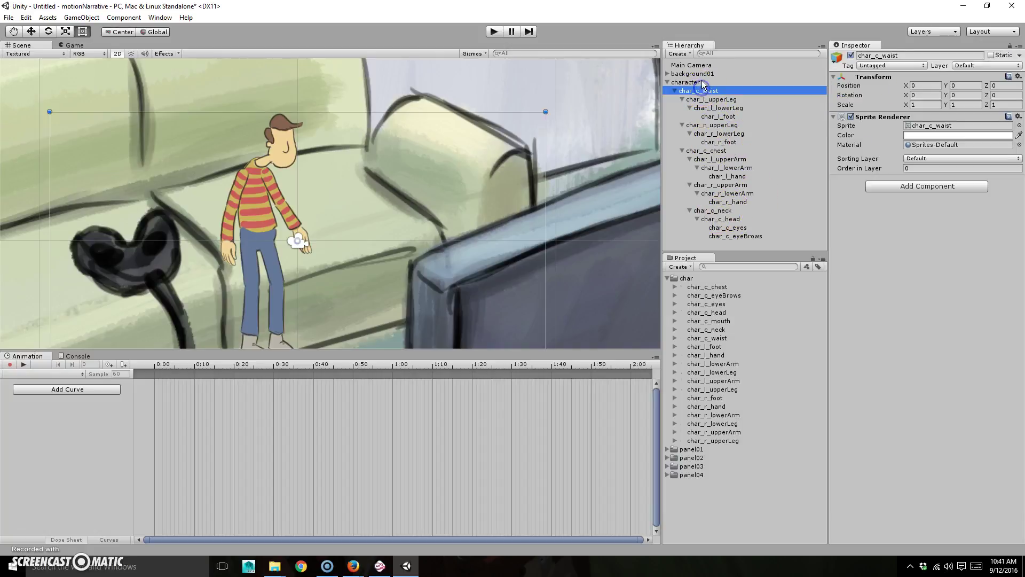
pyautogui.click(706, 82)
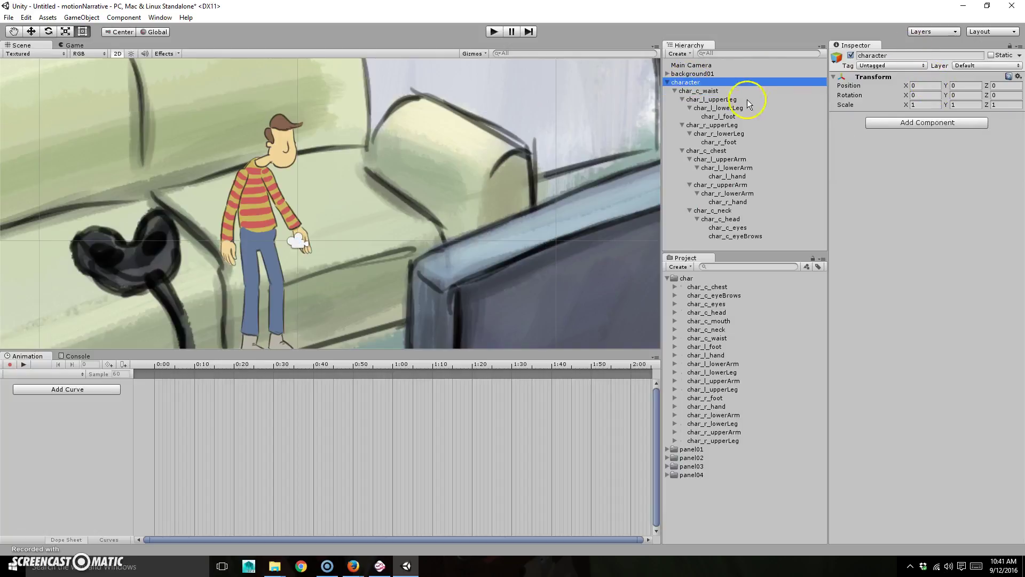
pyautogui.click(710, 91)
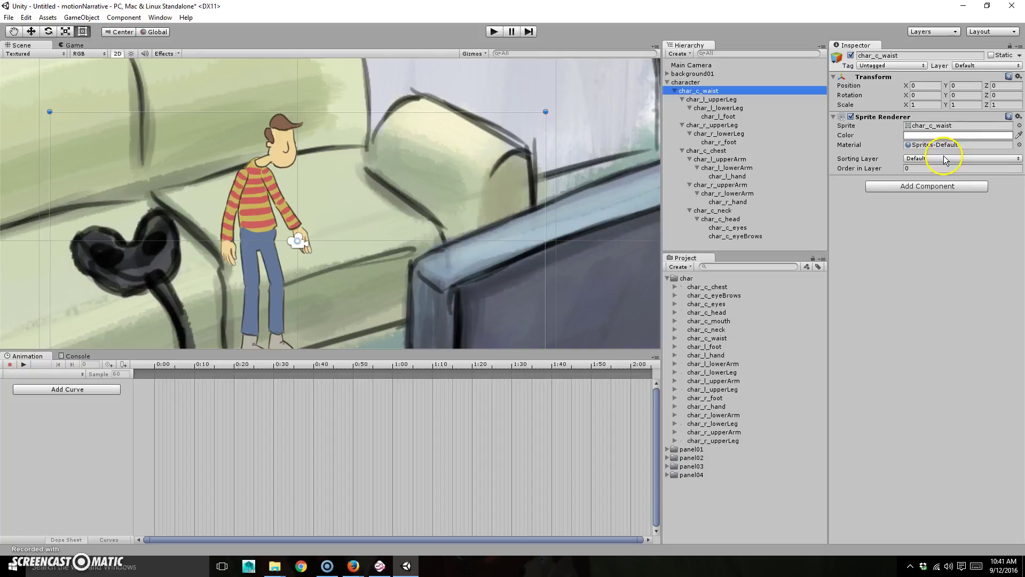
pyautogui.click(945, 159)
pyautogui.click(956, 194)
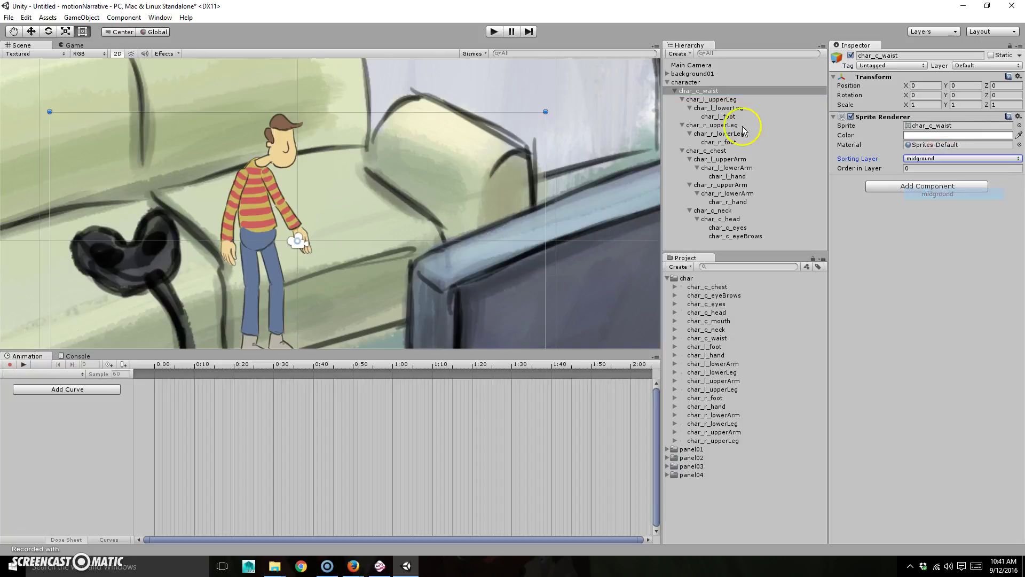
pyautogui.click(731, 99)
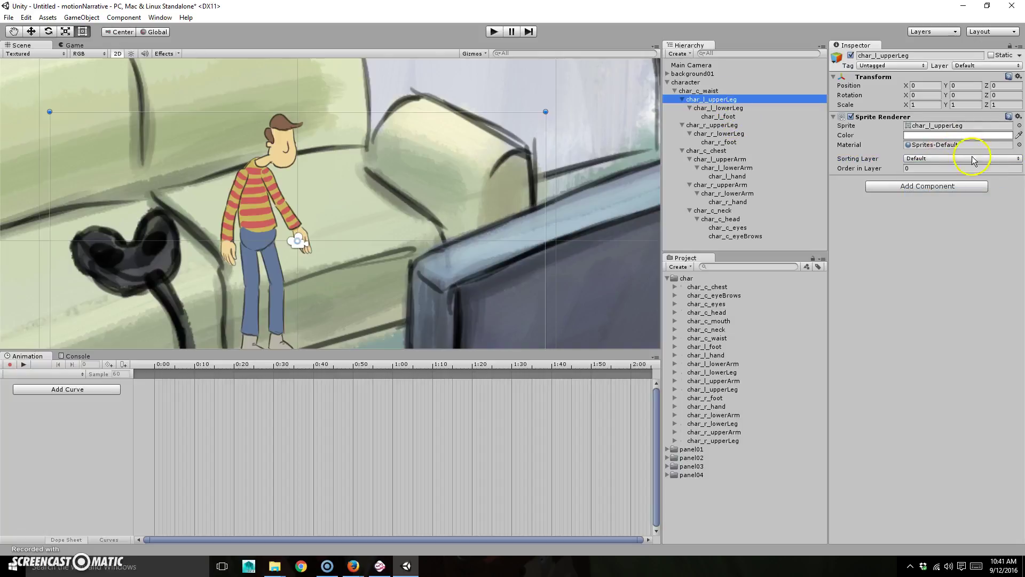
pyautogui.keyDown('shift'); pyautogui.click(747, 236); pyautogui.keyUp('shift')
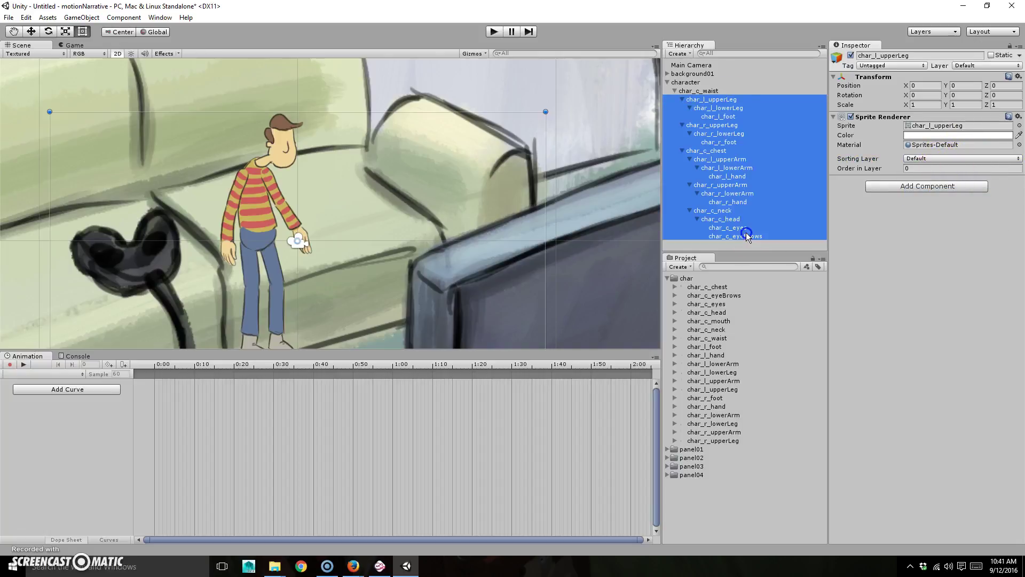
pyautogui.click(1009, 159)
pyautogui.click(956, 194)
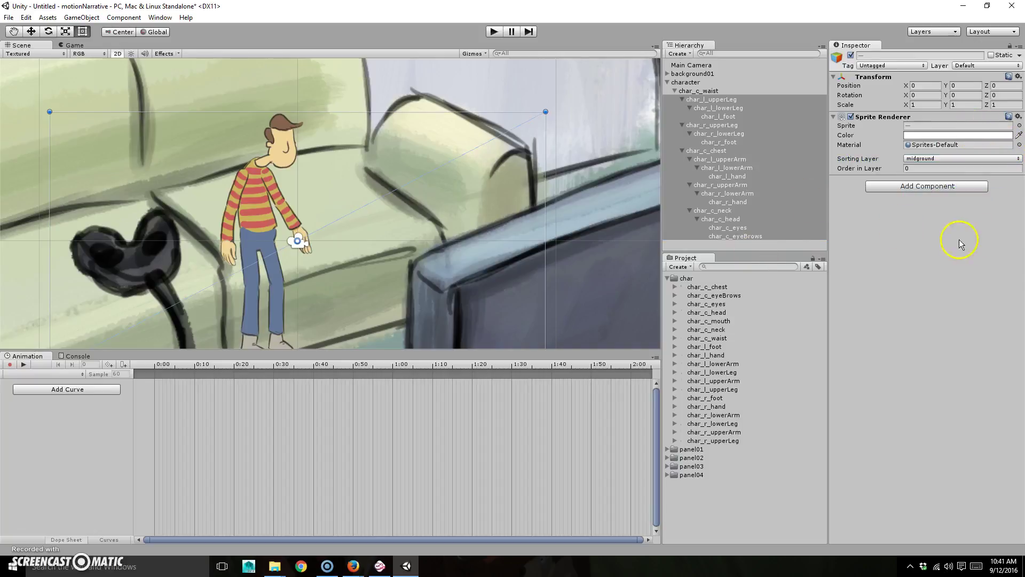
# Step: Check each part's sorting layer and count the 19 character sprites in the Project panel
pyautogui.click(721, 169)
pyautogui.press('Down')
pyautogui.press('Down')
pyautogui.press('Down')
pyautogui.press('Down')
pyautogui.press('Down')
pyautogui.press('Down')
pyautogui.press('Down')
pyautogui.press('Down')
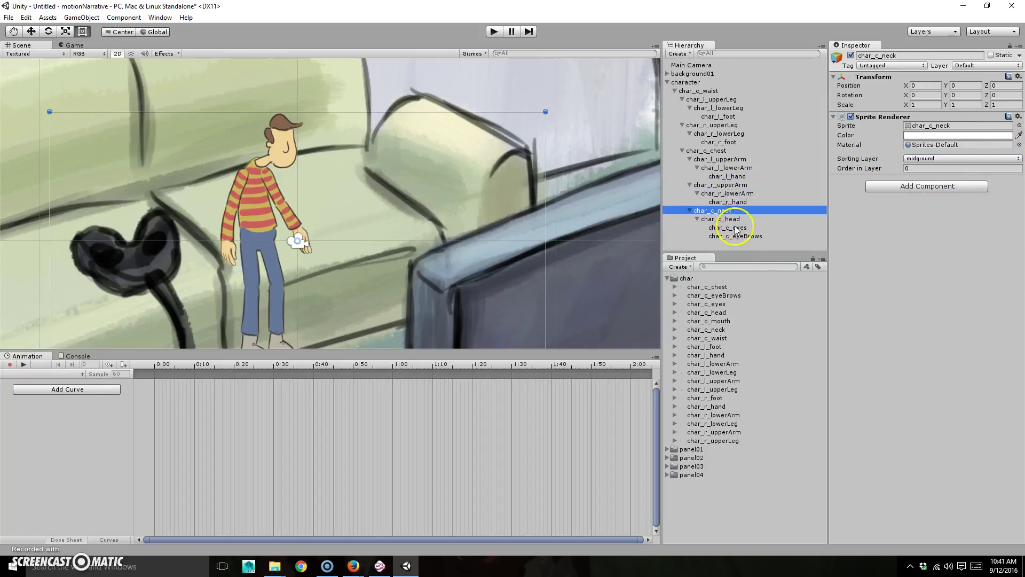
pyautogui.click(706, 92)
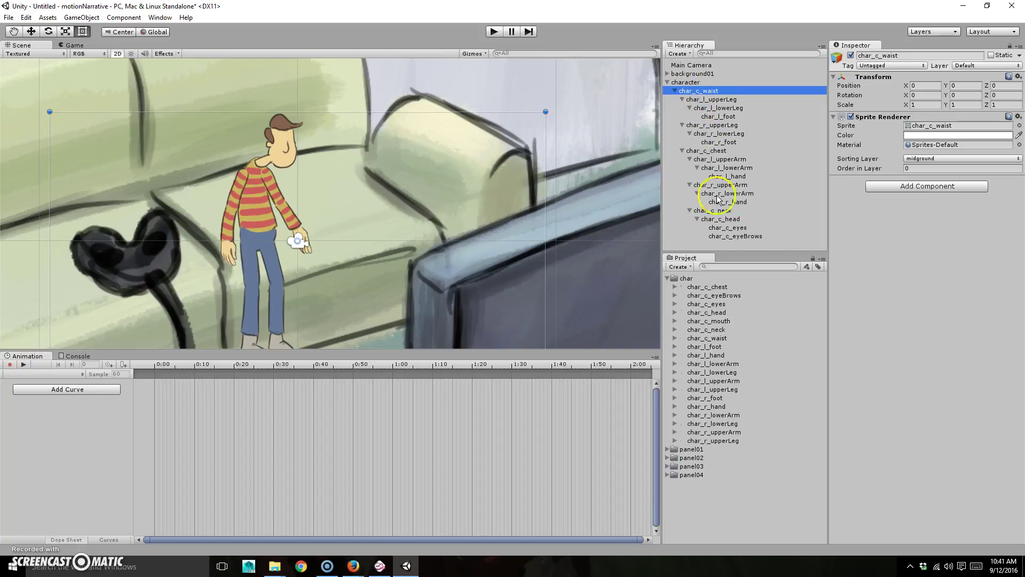
pyautogui.click(933, 171)
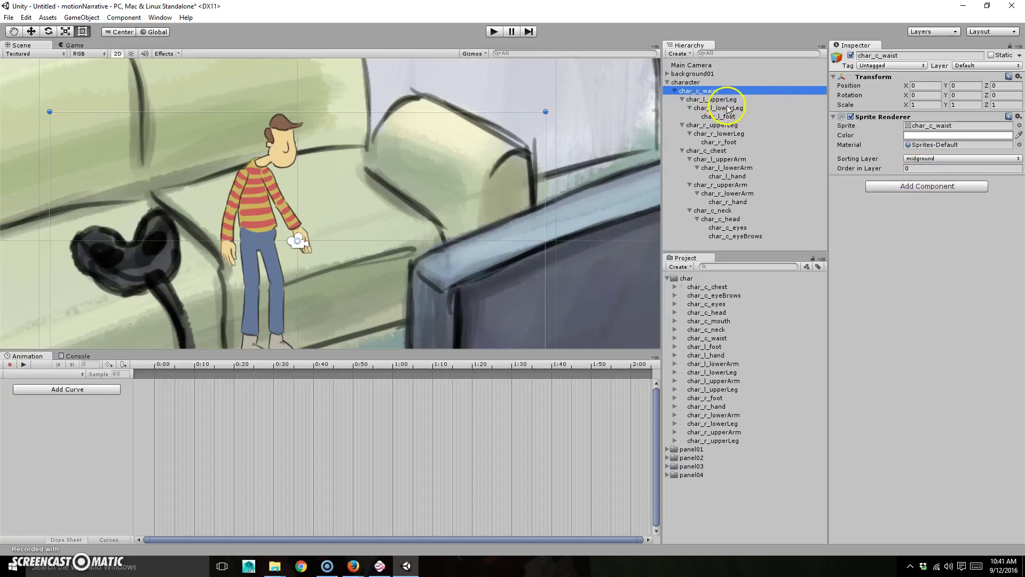
pyautogui.click(732, 228)
pyautogui.click(927, 169)
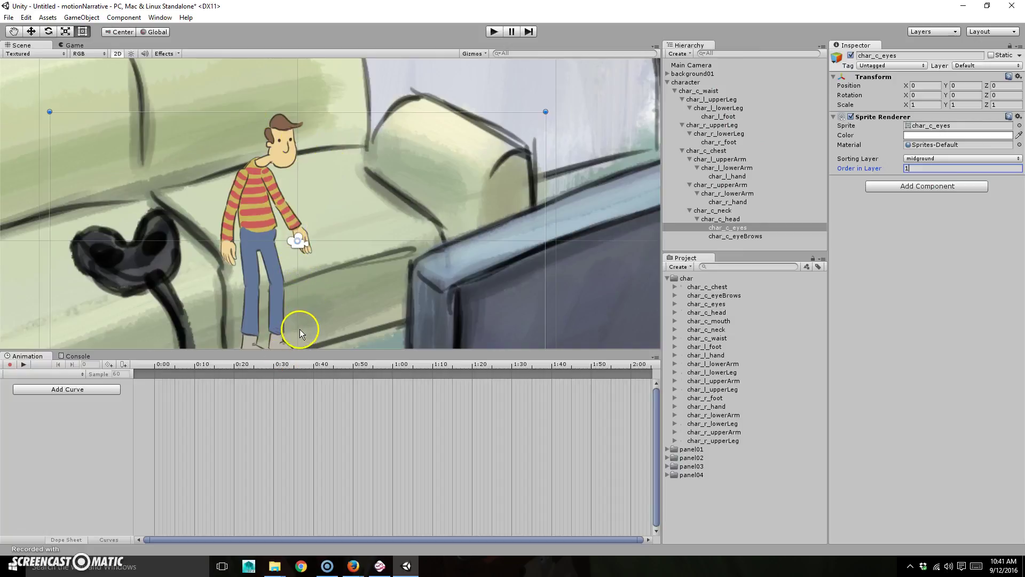
pyautogui.click(721, 440)
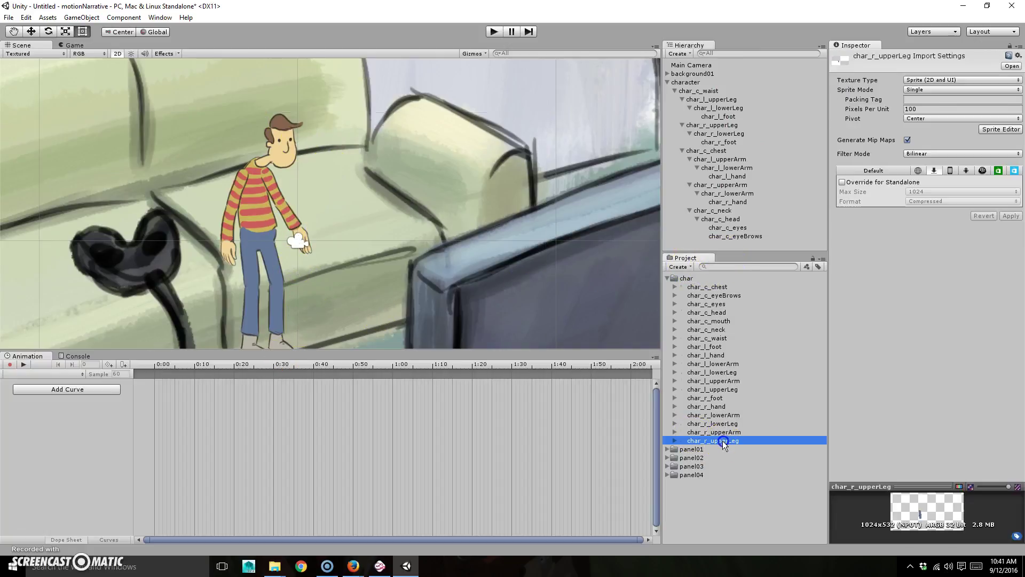
pyautogui.keyDown('shift'); pyautogui.click(709, 288); pyautogui.keyUp('shift')
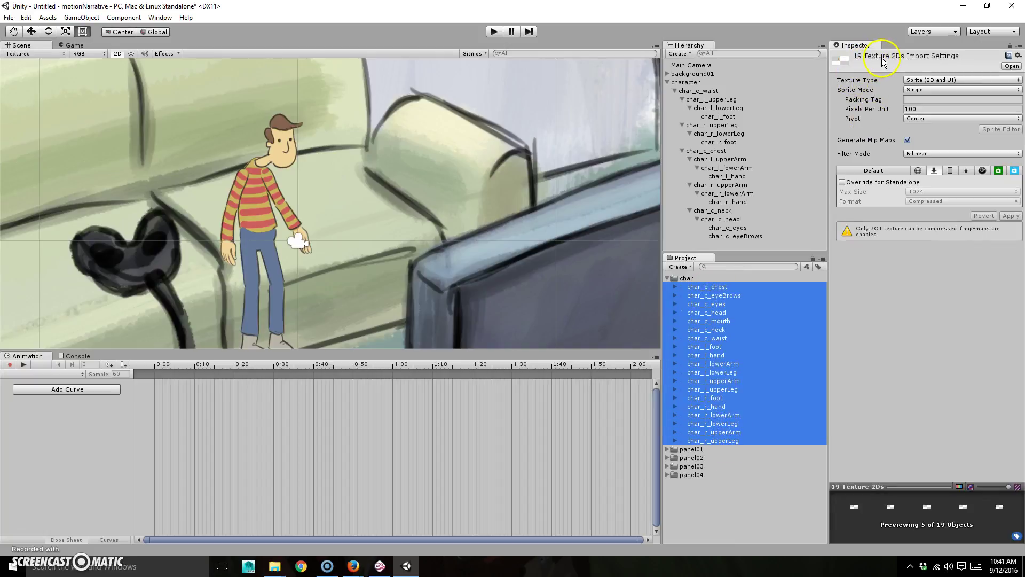
pyautogui.click(736, 194)
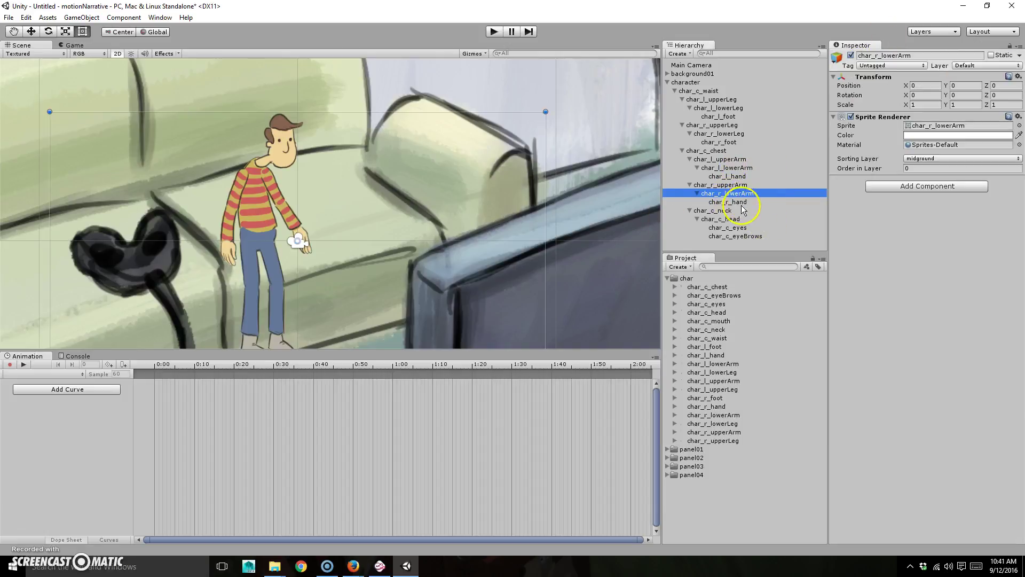
# Step: Set Order in Layer to 19 for eyes, 18 for eyeBrows, 17 for head and 16 for neck
pyautogui.click(737, 238)
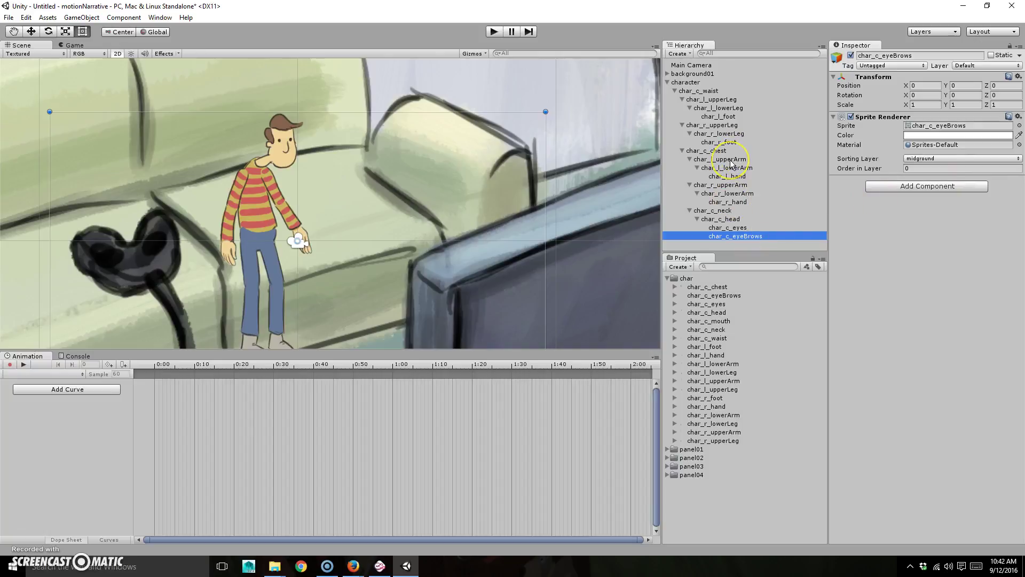
pyautogui.click(730, 228)
pyautogui.click(915, 168)
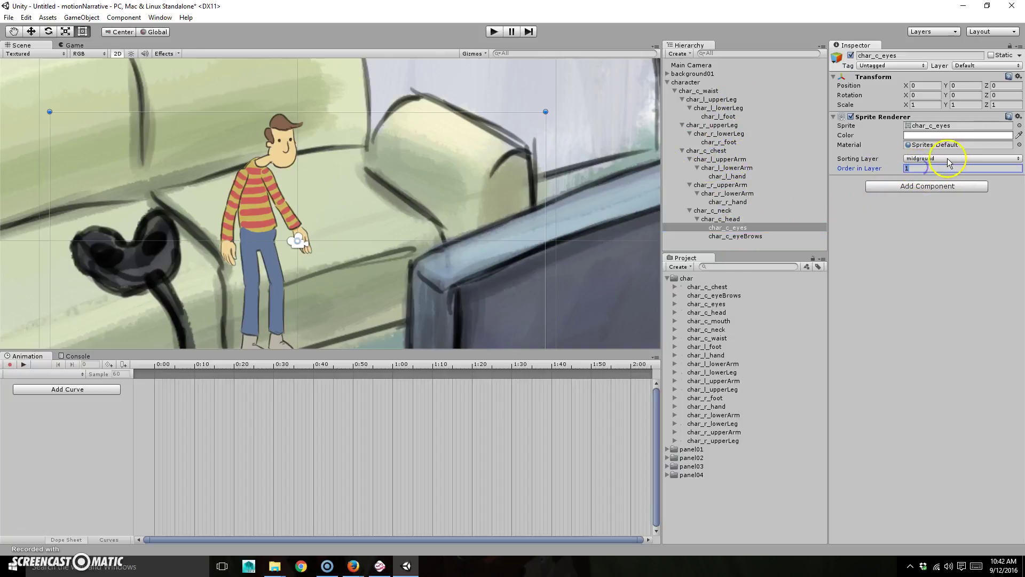
pyautogui.click(759, 236)
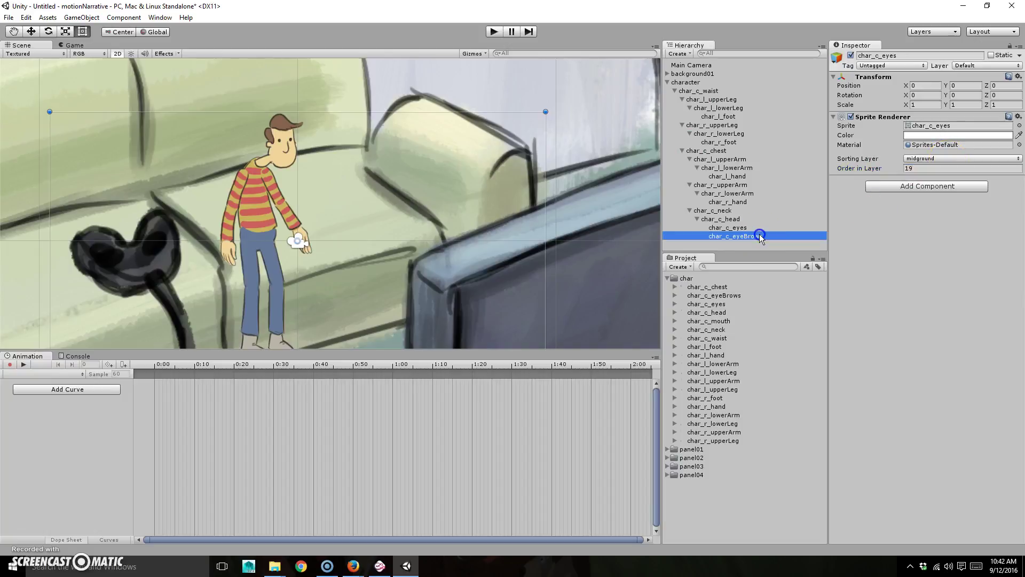
pyautogui.click(920, 167)
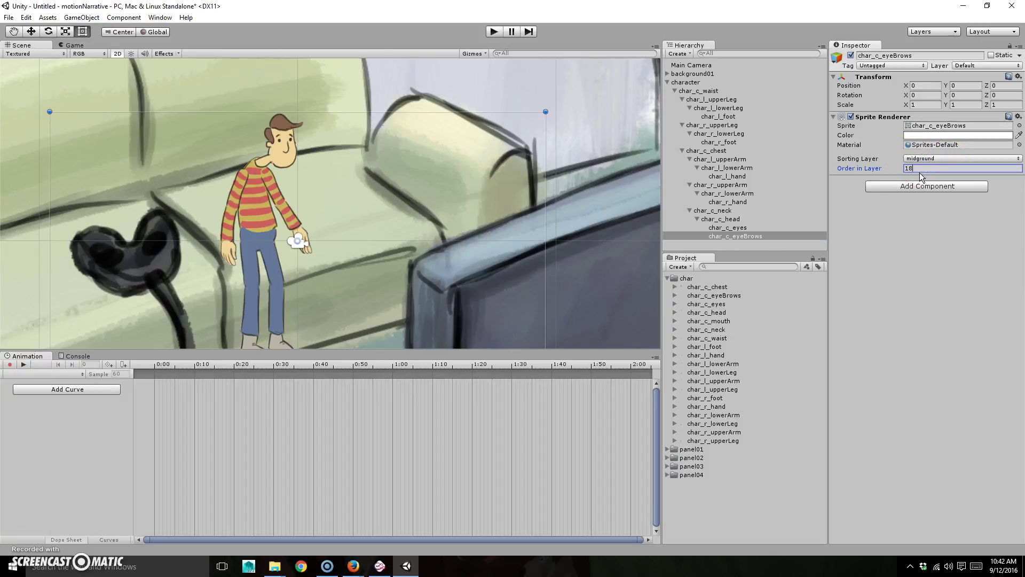
pyautogui.click(729, 219)
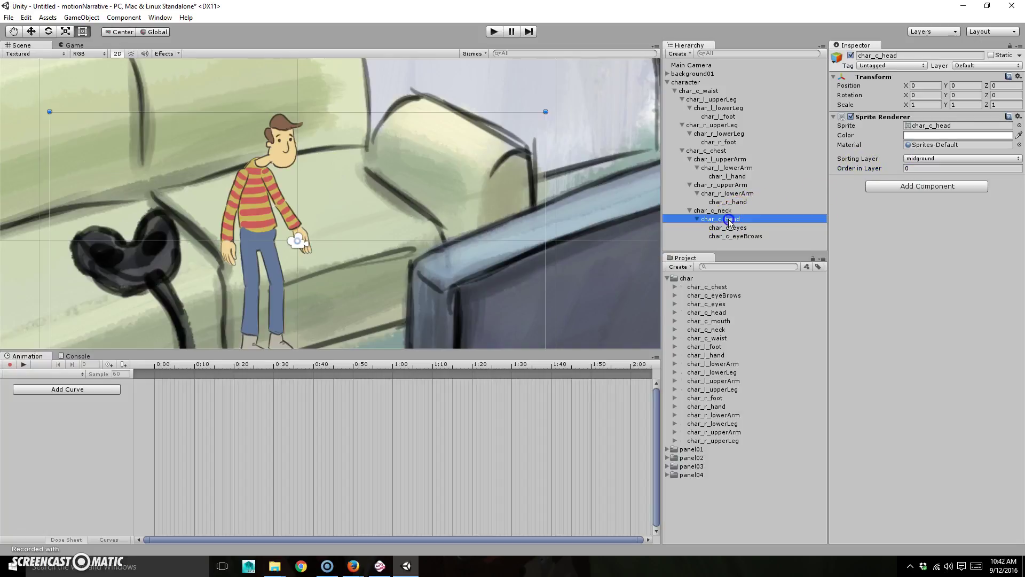
pyautogui.click(930, 168)
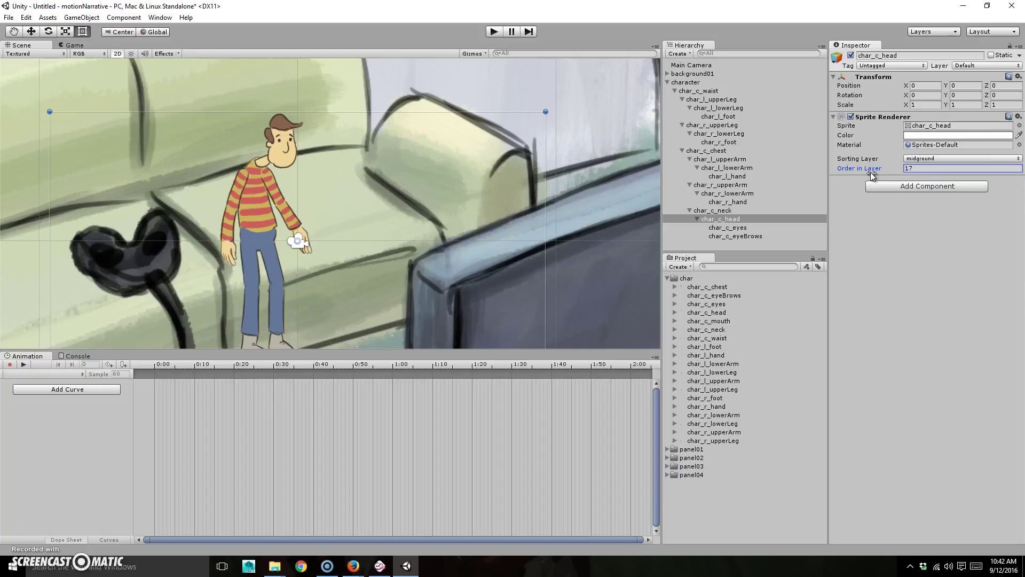
pyautogui.click(718, 210)
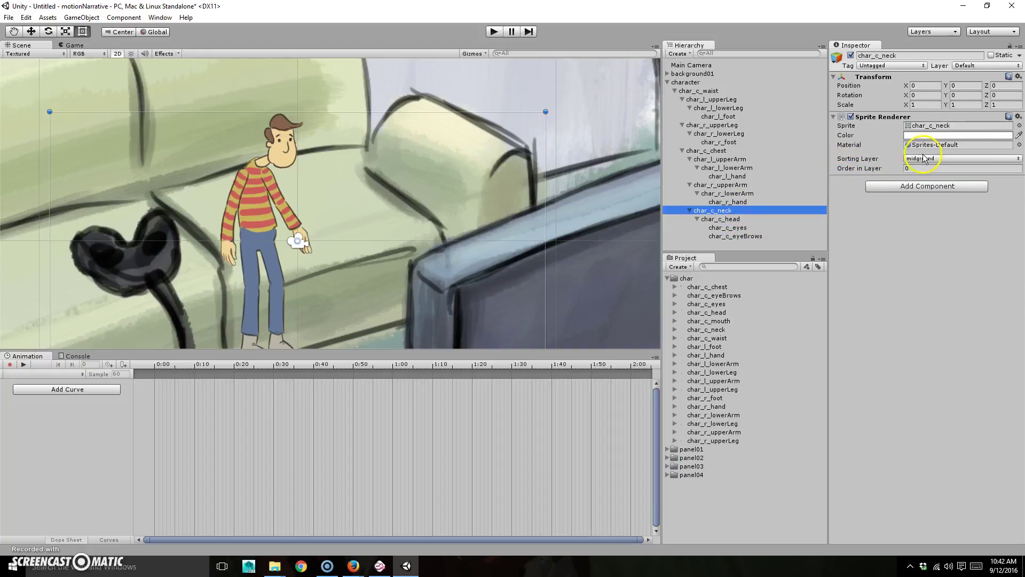
pyautogui.click(916, 168)
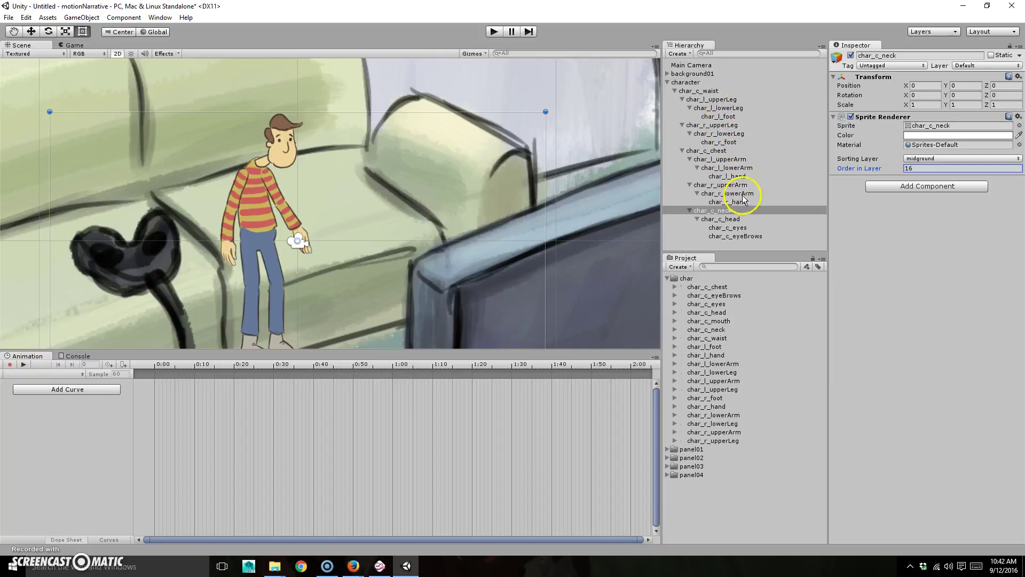
# Step: Set Order in Layer to 15 for char_l_upperArm, 14 for char_l_lowerArm and 13 for char_l_hand
pyautogui.click(729, 159)
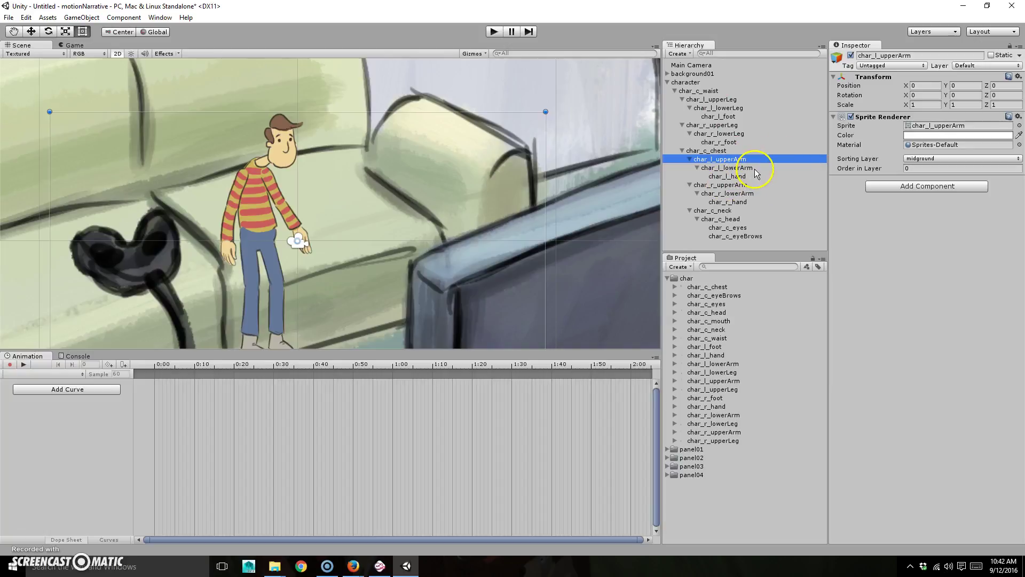
pyautogui.click(911, 169)
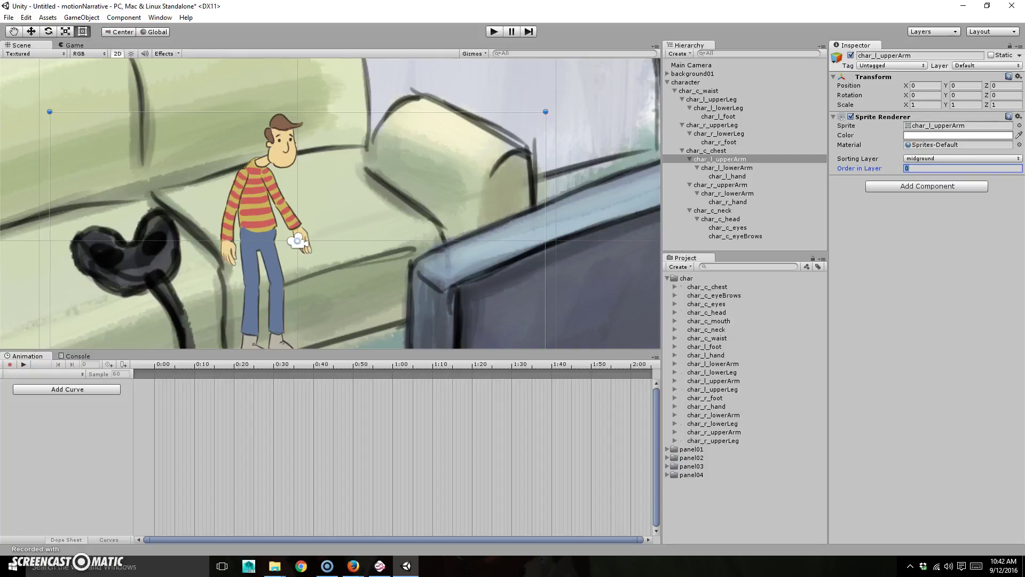
pyautogui.click(725, 211)
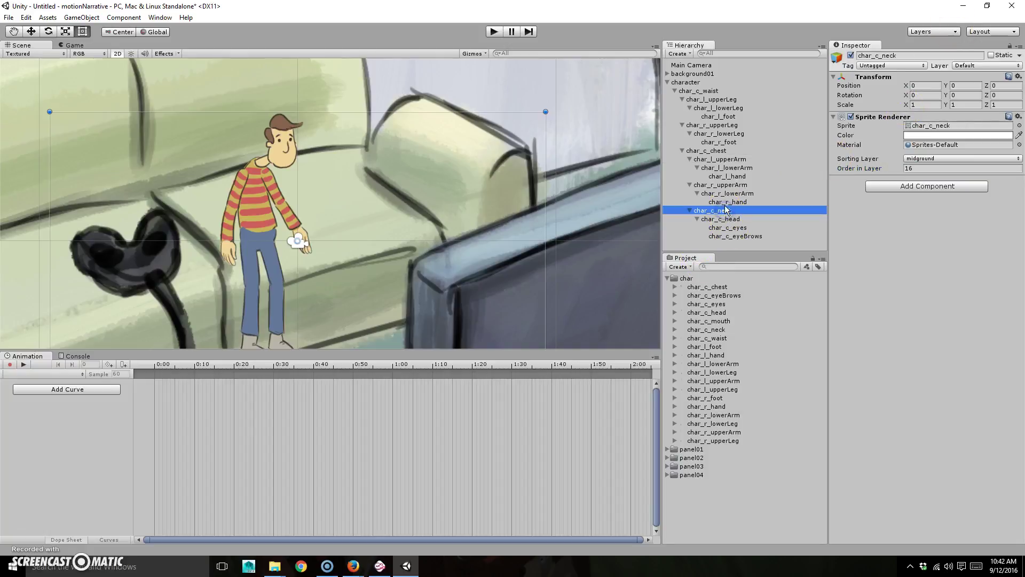
pyautogui.click(721, 160)
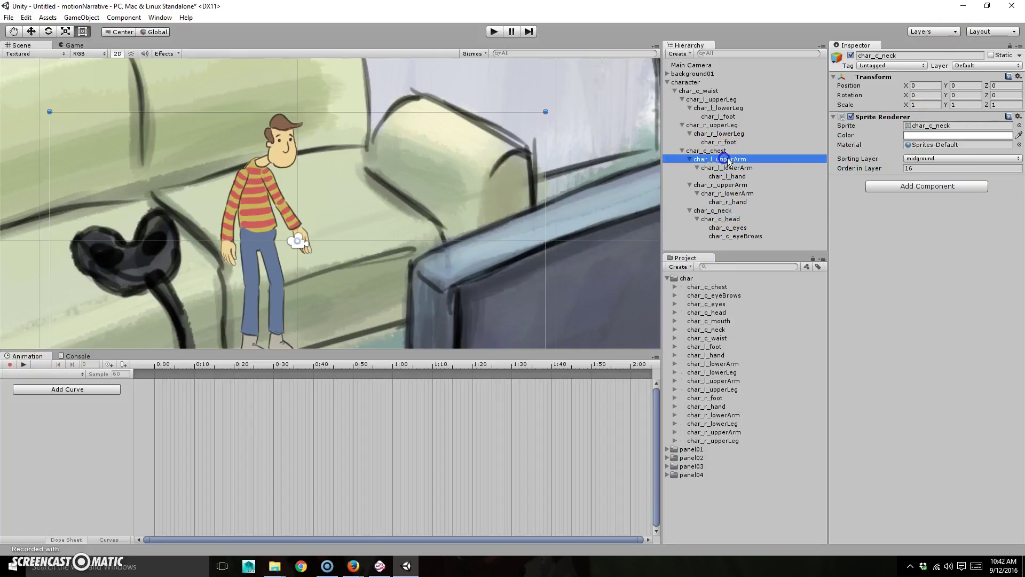
pyautogui.click(922, 167)
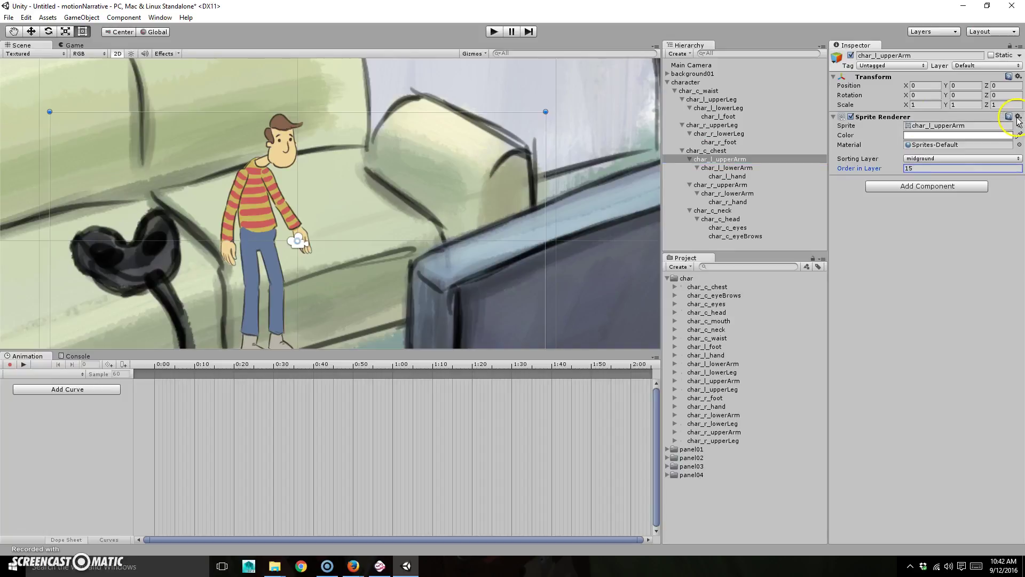
pyautogui.write('15')
pyautogui.click(728, 168)
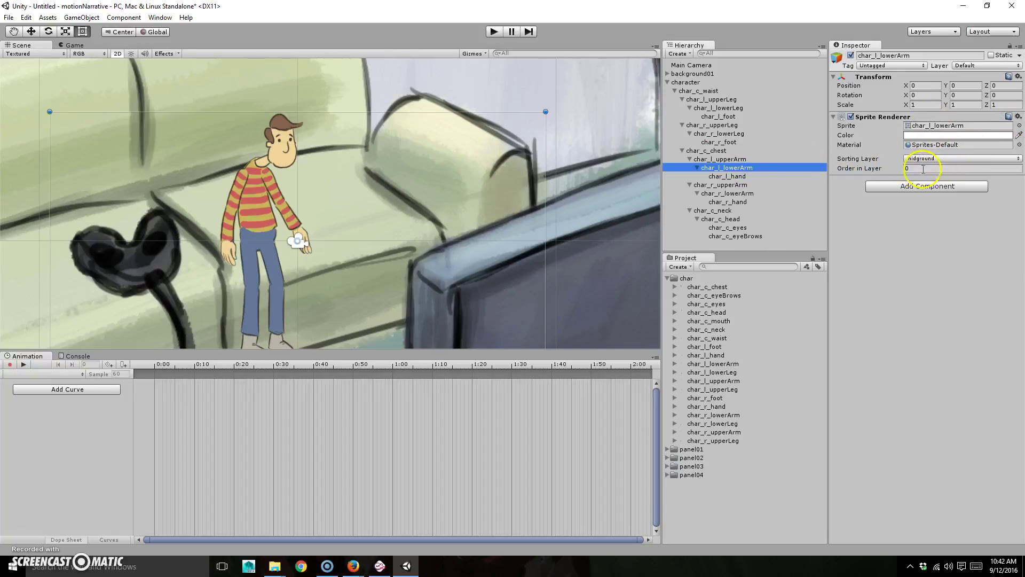
pyautogui.click(916, 168)
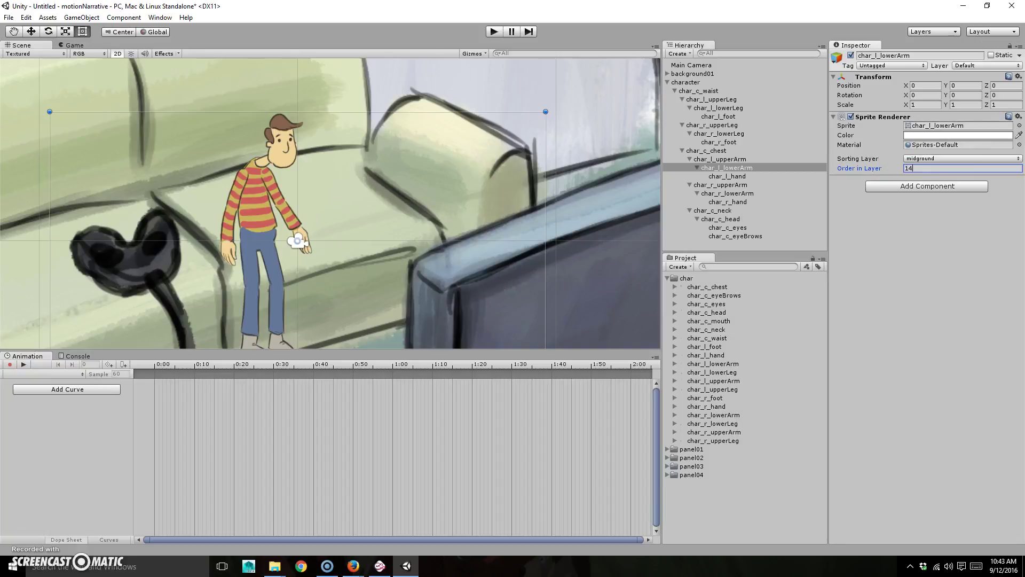
pyautogui.click(747, 175)
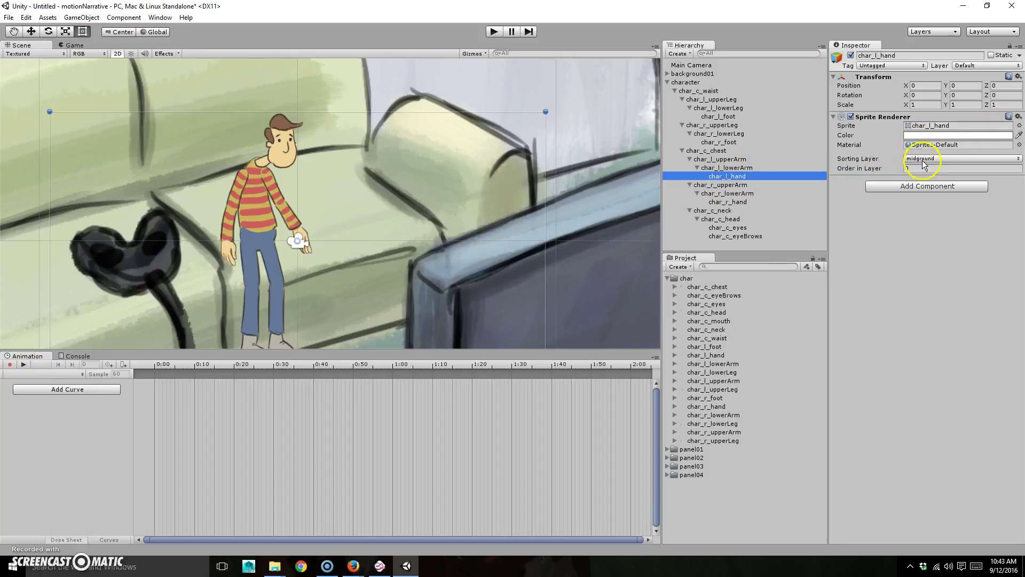
pyautogui.click(960, 166)
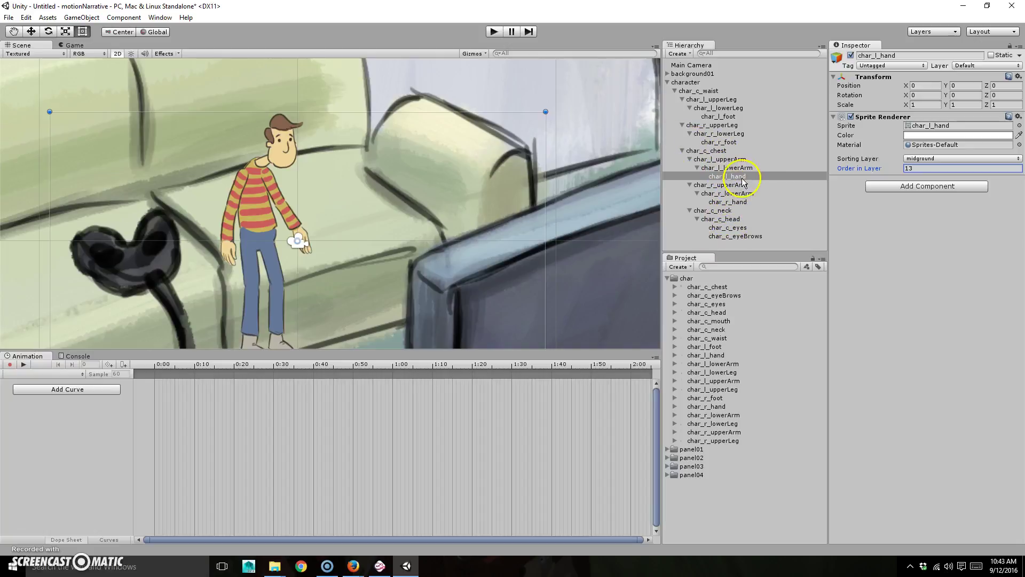
pyautogui.click(728, 100)
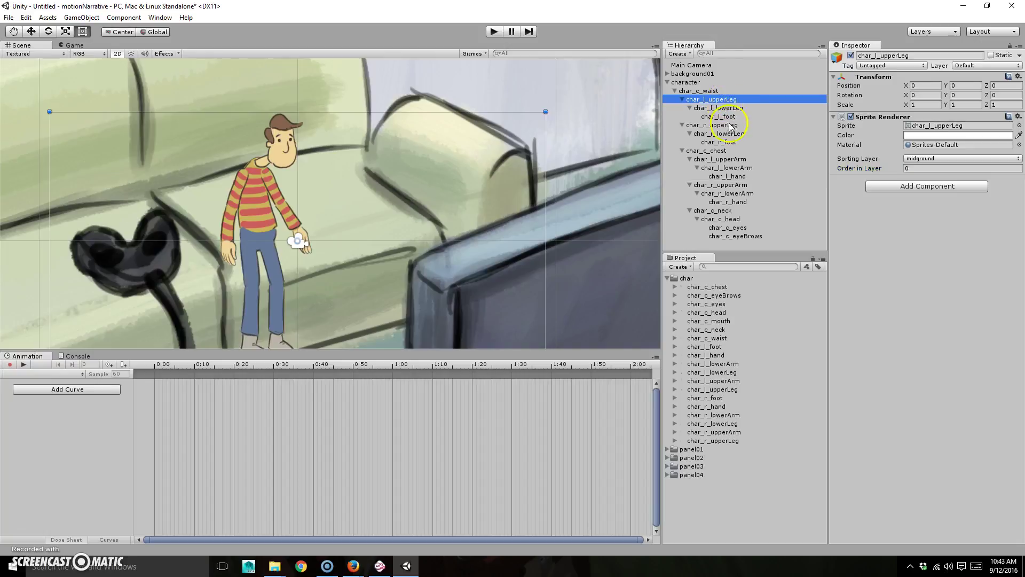
# Step: Set Order in Layer to 15, 14 and 13 for char_r_upperArm, char_r_lowerArm and char_r_hand, matching the left arm
pyautogui.click(739, 184)
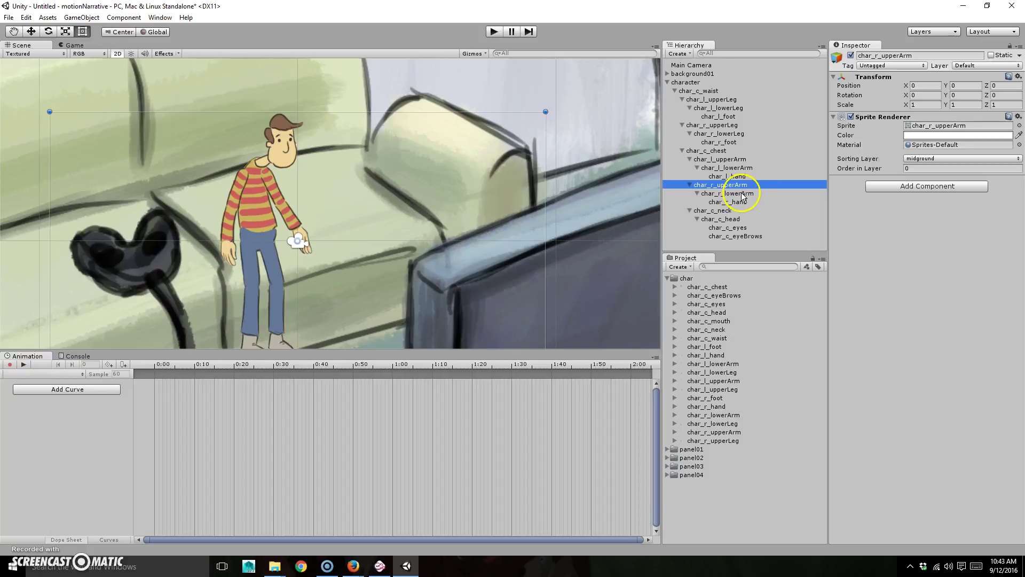
pyautogui.click(740, 193)
pyautogui.click(736, 202)
pyautogui.click(733, 185)
pyautogui.click(736, 160)
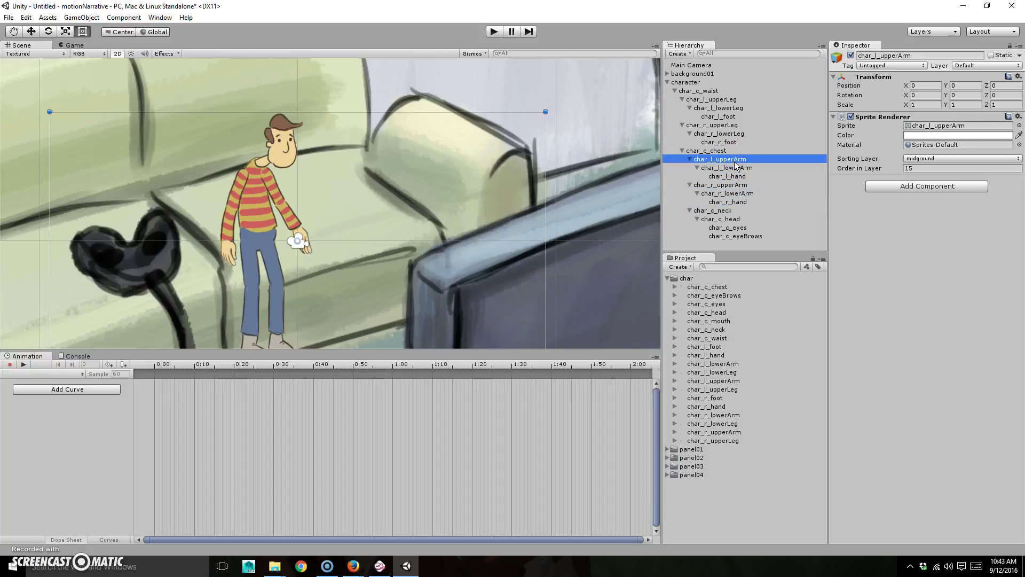
pyautogui.click(732, 185)
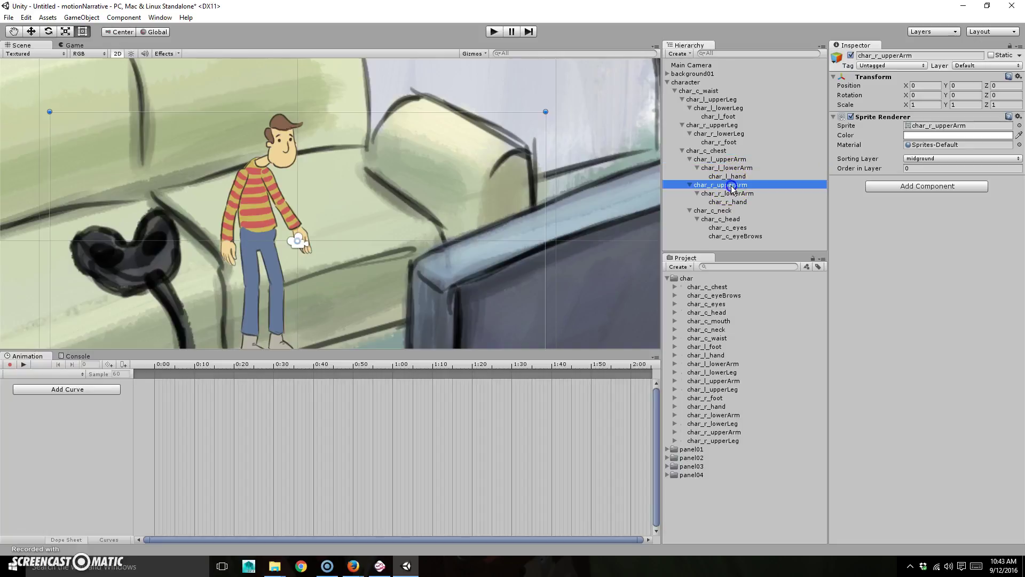
pyautogui.click(908, 169)
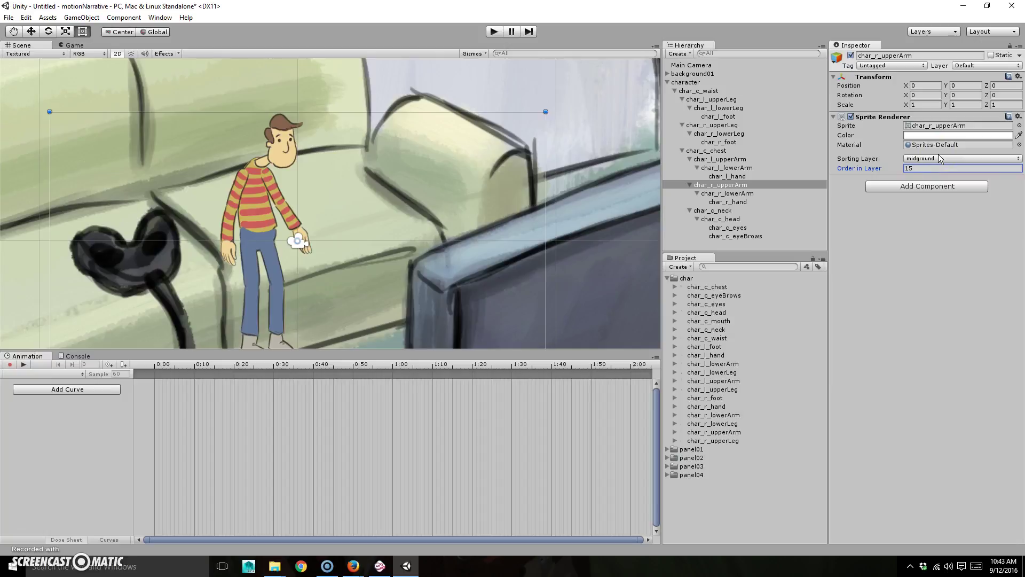
pyautogui.click(777, 193)
pyautogui.click(917, 172)
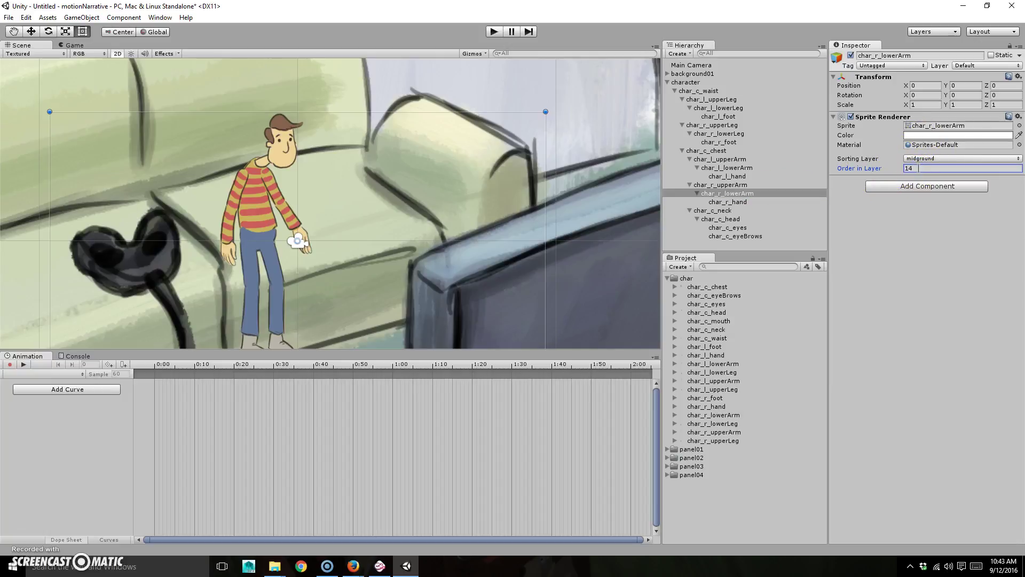
pyautogui.click(742, 202)
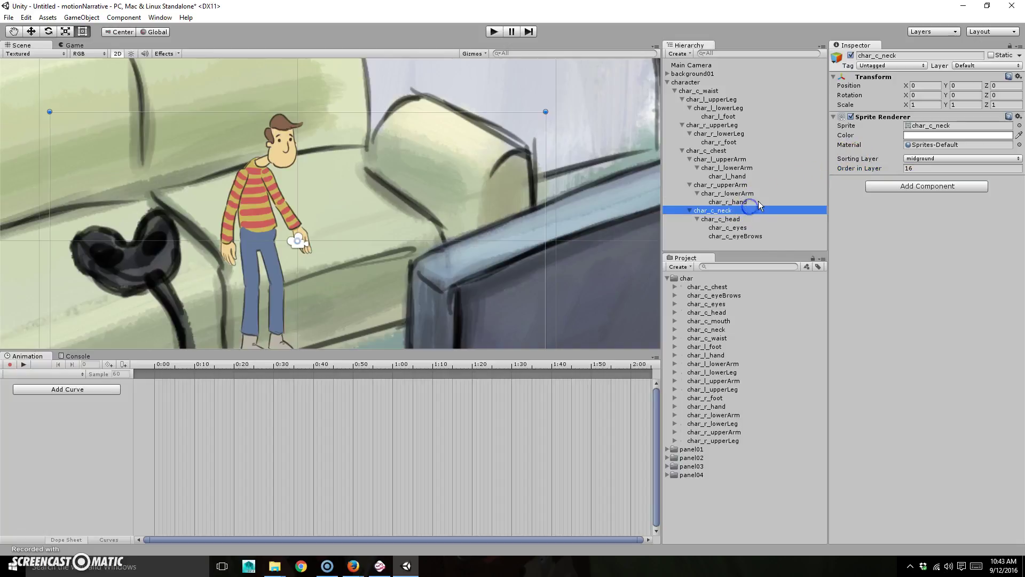
pyautogui.click(930, 168)
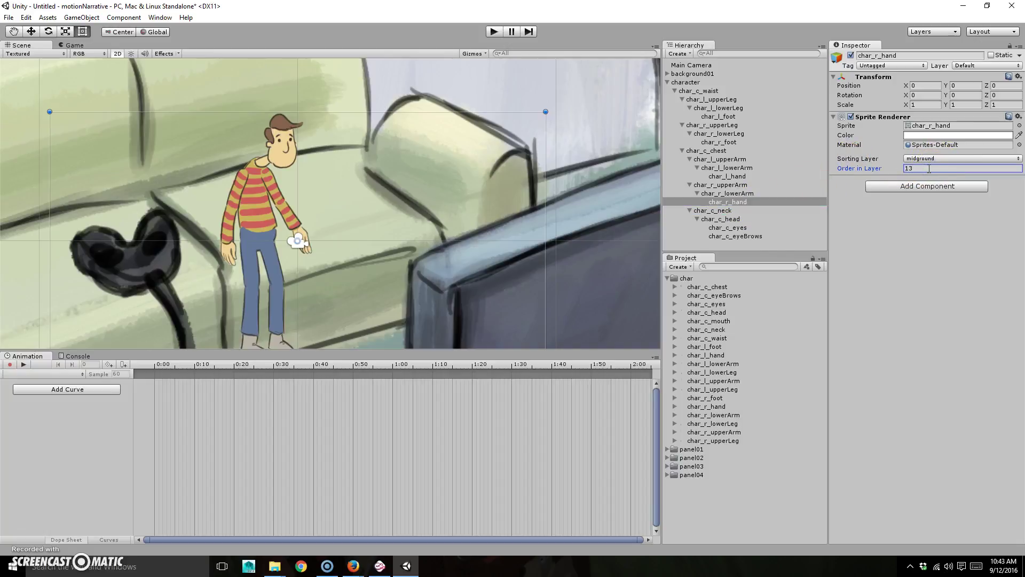
# Step: Set Order in Layer to 12, 11 and 10 for char_r_upperLeg, char_r_lowerLeg and char_r_foot
pyautogui.click(726, 126)
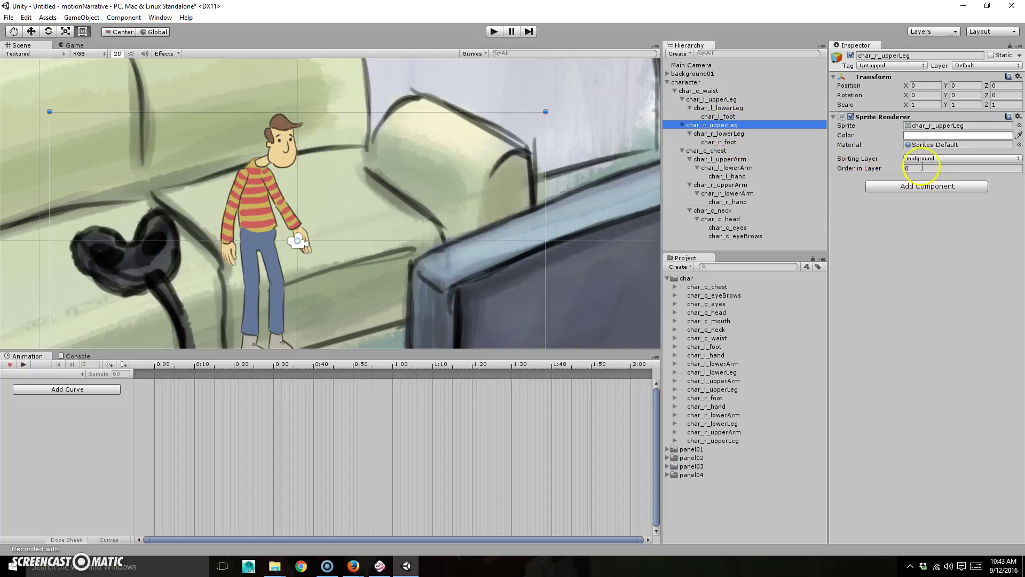
pyautogui.click(923, 167)
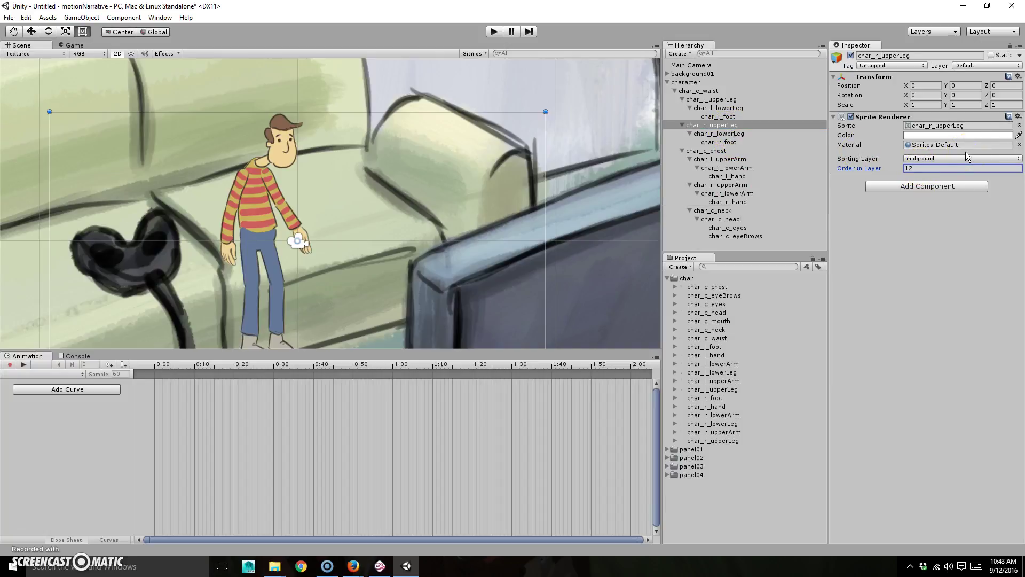
pyautogui.click(719, 133)
pyautogui.click(911, 167)
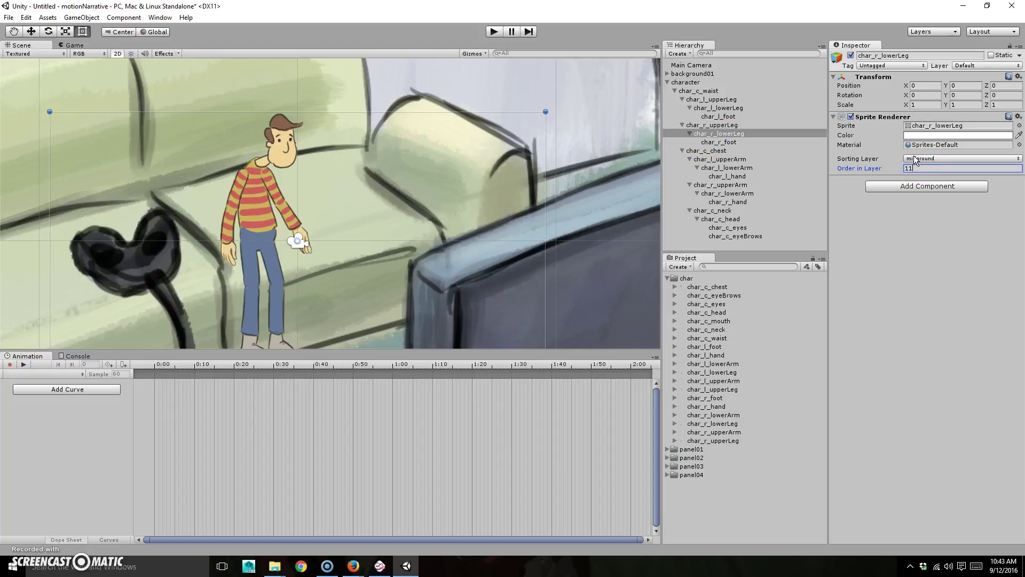
pyautogui.click(732, 142)
pyautogui.click(914, 168)
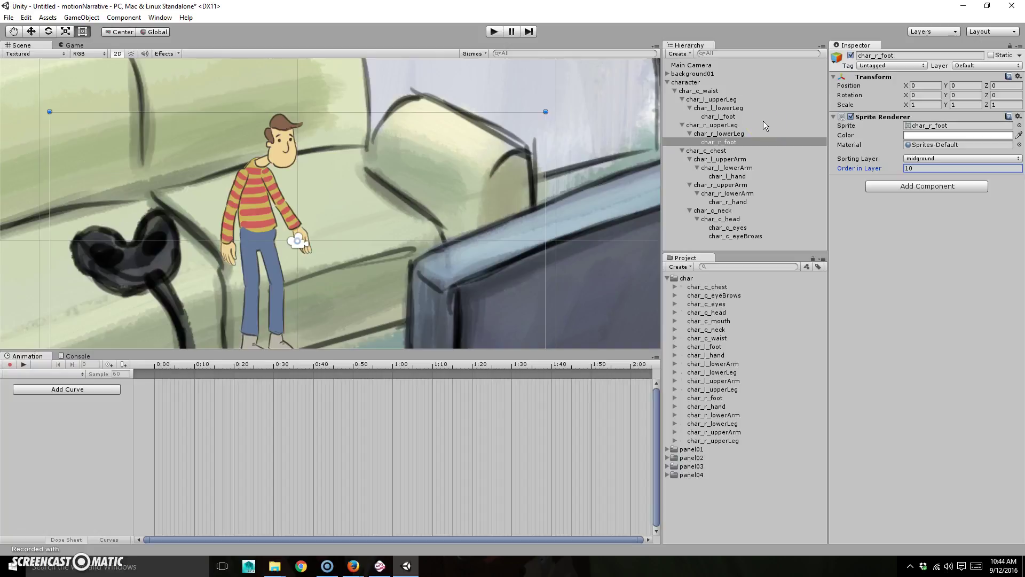
# Step: Set Order in Layer to 9 for char_c_chest and 8 for char_c_waist
pyautogui.click(719, 151)
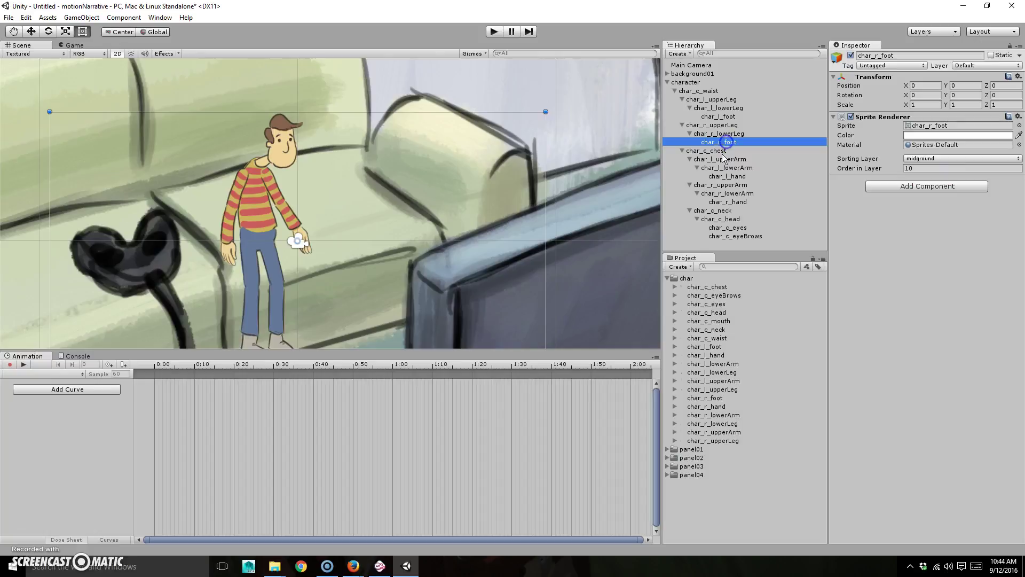
pyautogui.click(919, 169)
pyautogui.write('9')
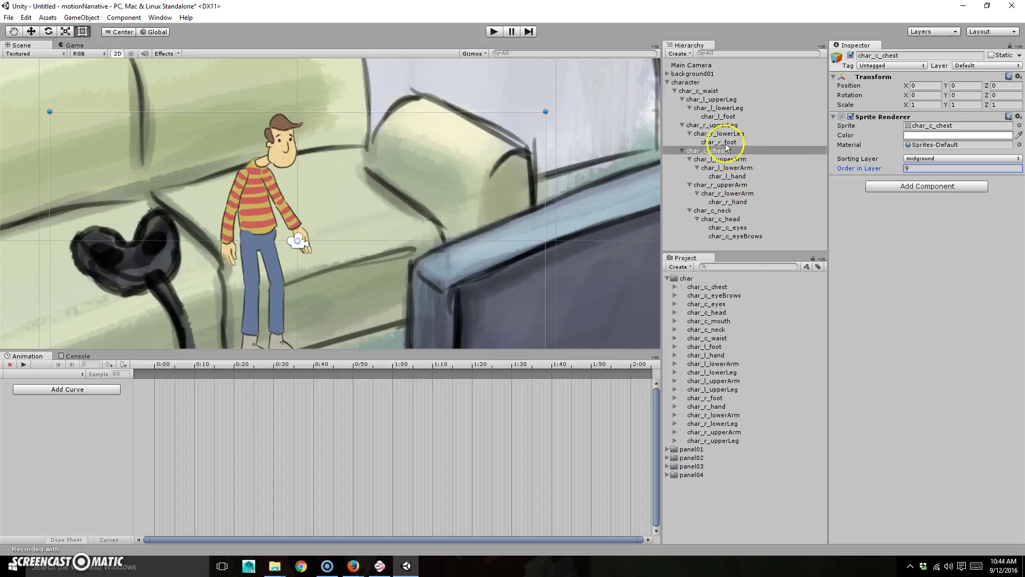
pyautogui.click(699, 91)
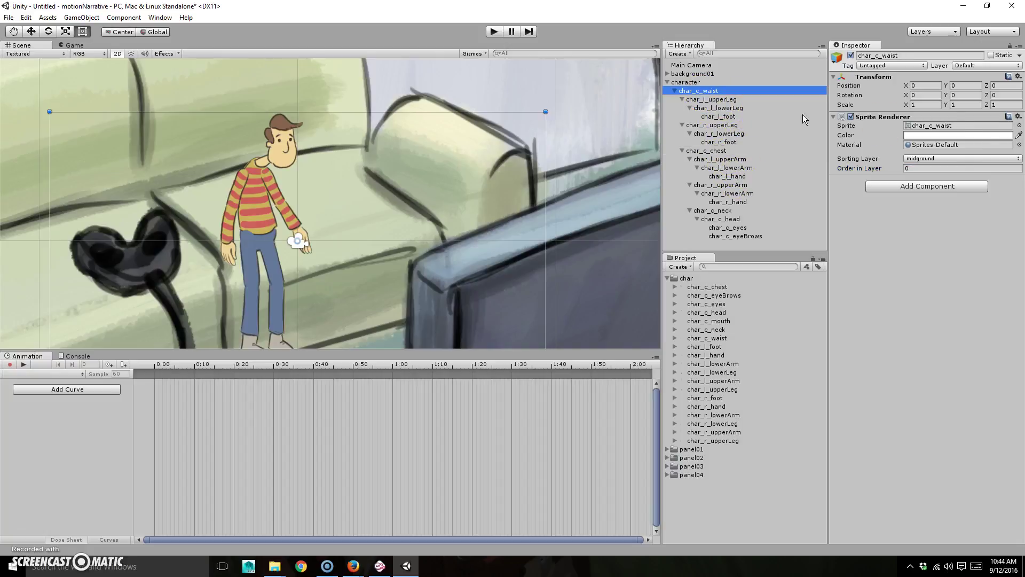
pyautogui.click(932, 169)
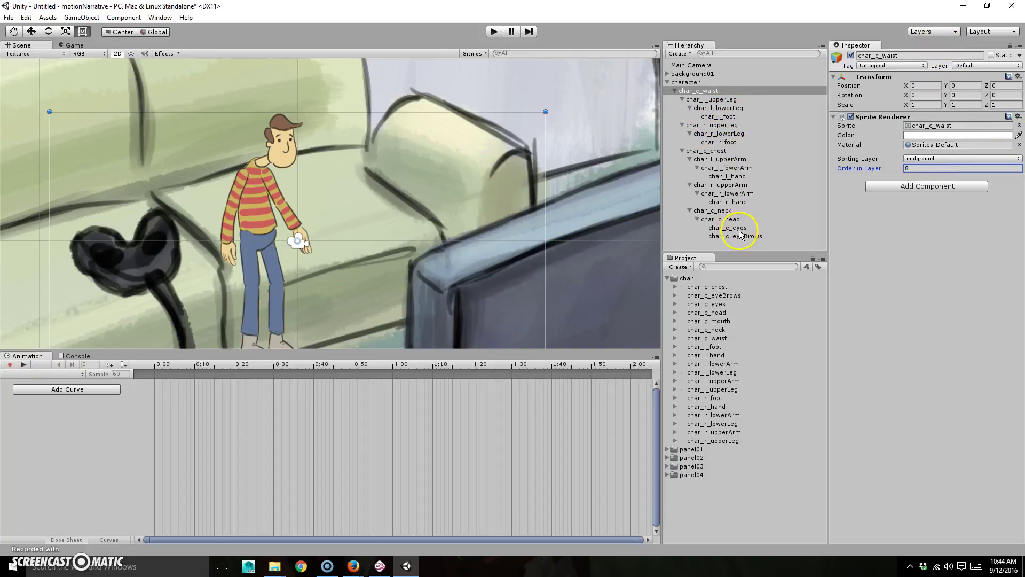
# Step: Set char_l_upperArm's Order in Layer to 7, checking the lower arm's and waist's values
pyautogui.click(734, 159)
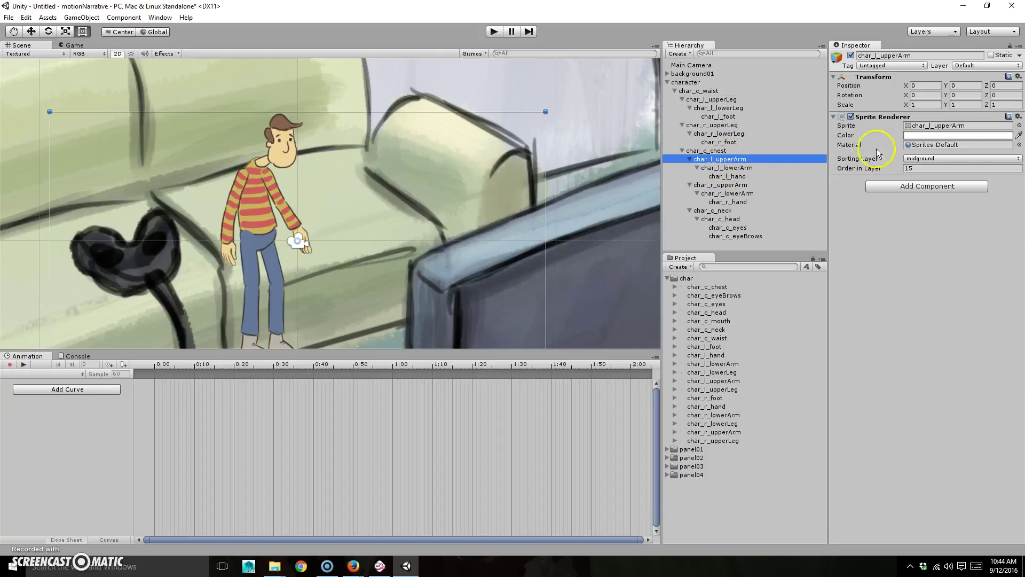
pyautogui.click(924, 169)
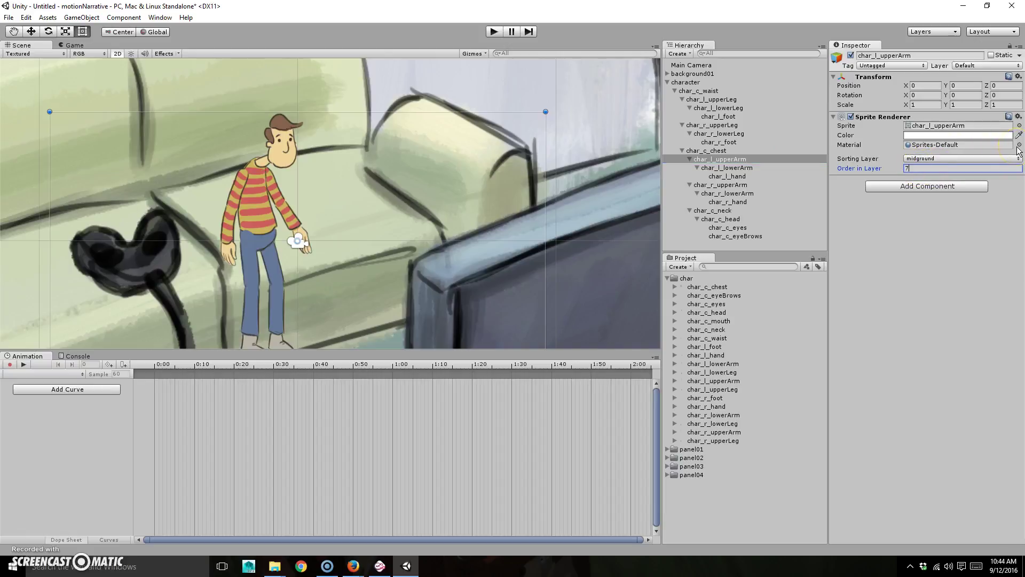
pyautogui.click(735, 167)
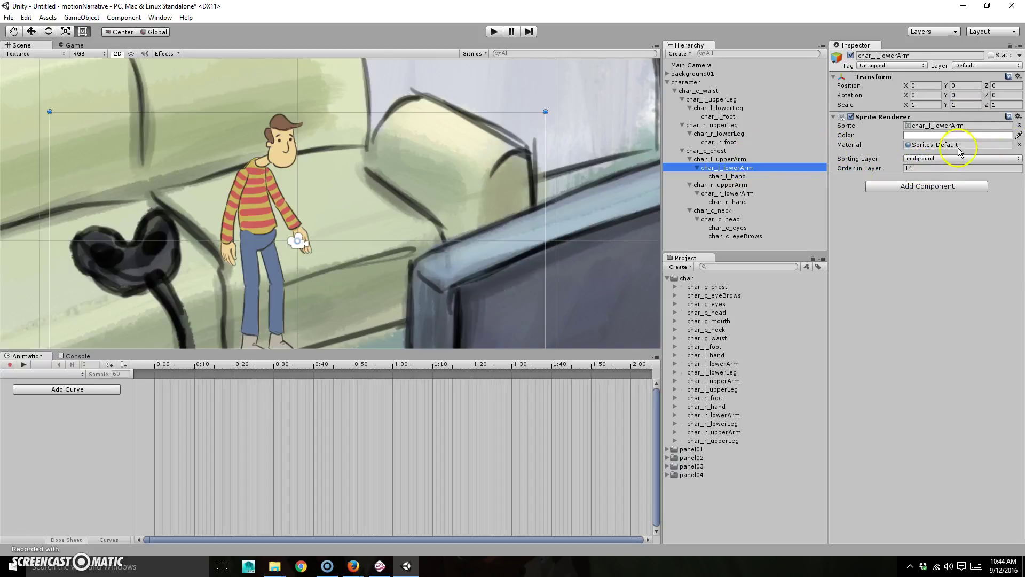
pyautogui.click(701, 92)
pyautogui.click(722, 159)
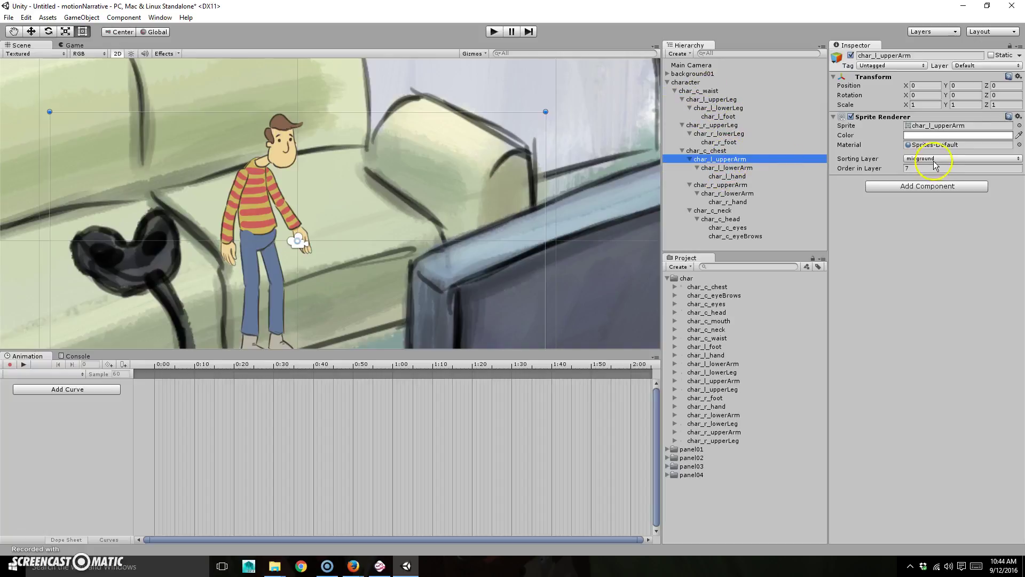
# Step: Give char_l_lowerArm Order in Layer 6 and char_l_hand Order in Layer 5
pyautogui.click(735, 168)
pyautogui.click(921, 169)
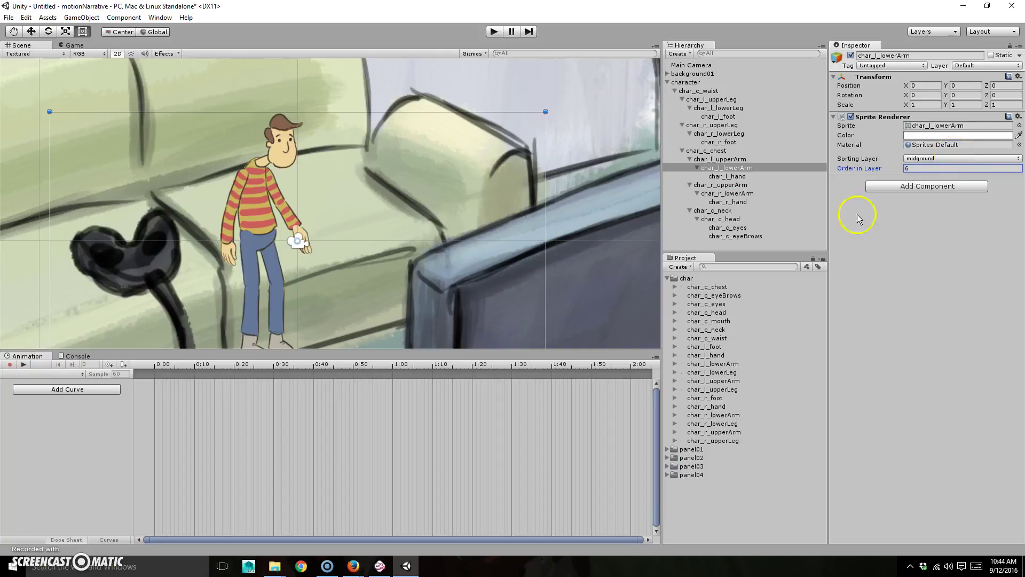
pyautogui.click(726, 177)
pyautogui.click(929, 168)
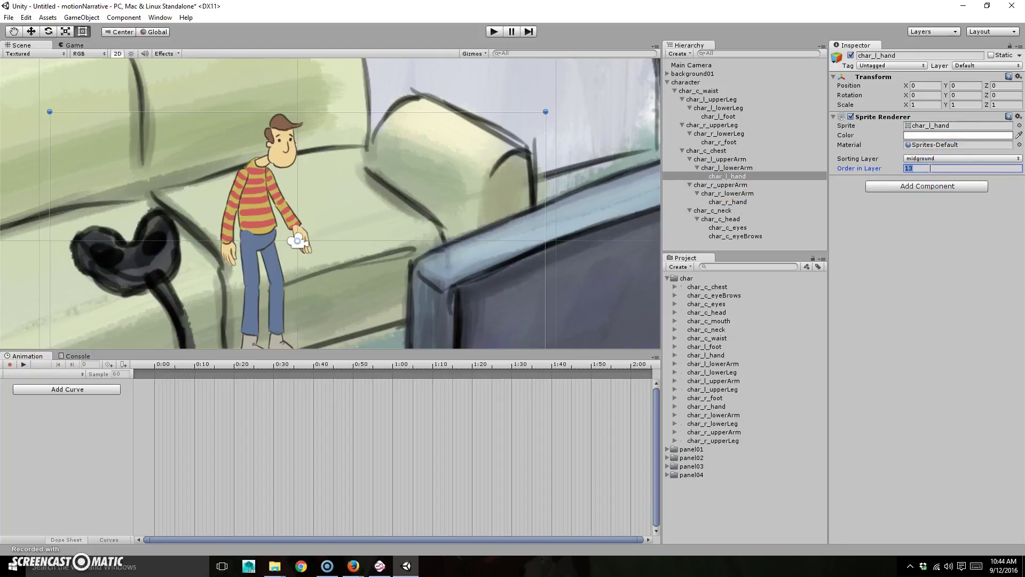